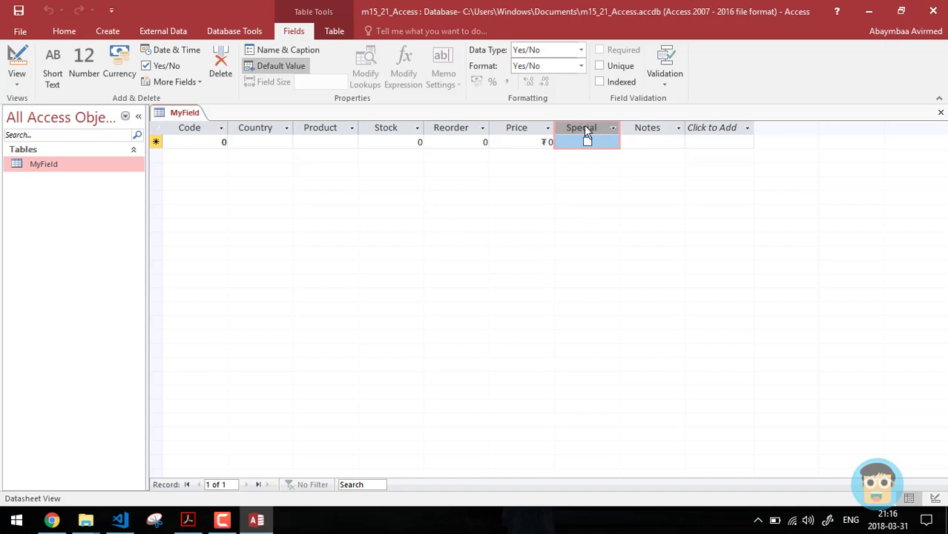
Try the True/False format on the Special field, then return its format to Yes/No
{"action": "left_click", "coordinate": [581, 50]}
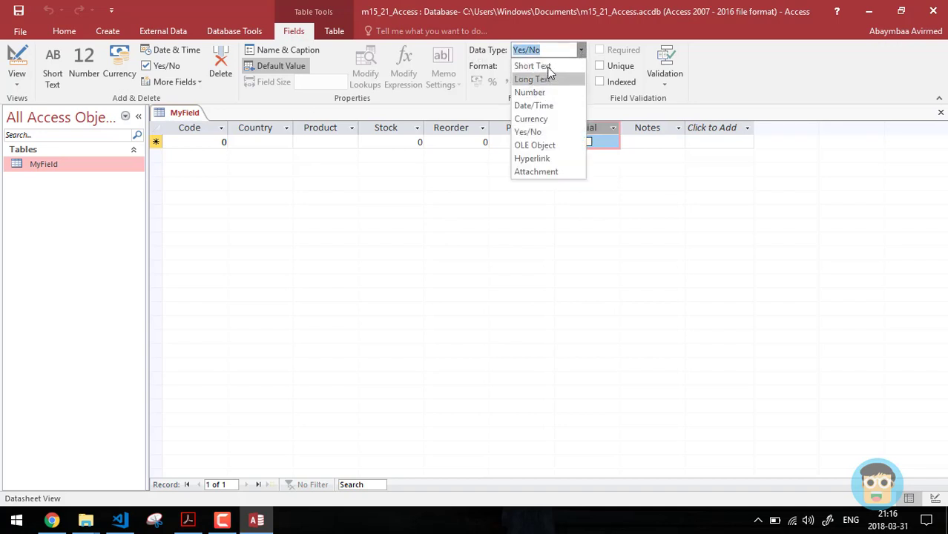
{"action": "left_click", "coordinate": [536, 196]}
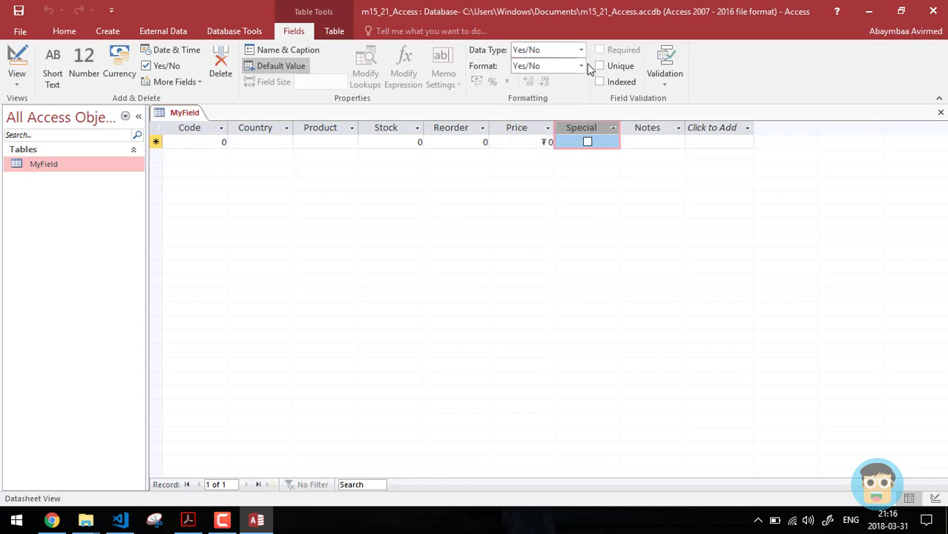
{"action": "left_click", "coordinate": [582, 66]}
{"action": "left_click", "coordinate": [565, 94]}
{"action": "left_click", "coordinate": [581, 66]}
{"action": "left_click", "coordinate": [568, 83]}
{"action": "left_click", "coordinate": [582, 66]}
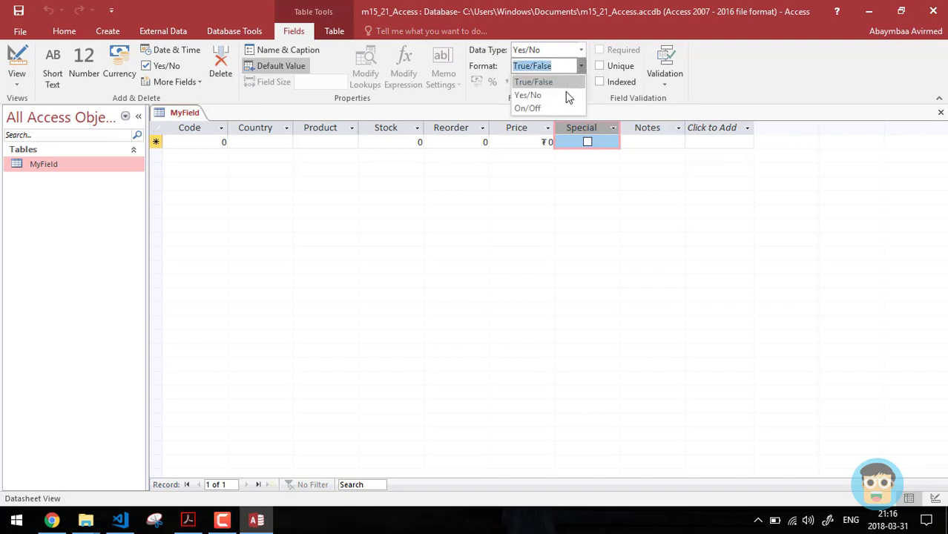
{"action": "left_click", "coordinate": [563, 95]}
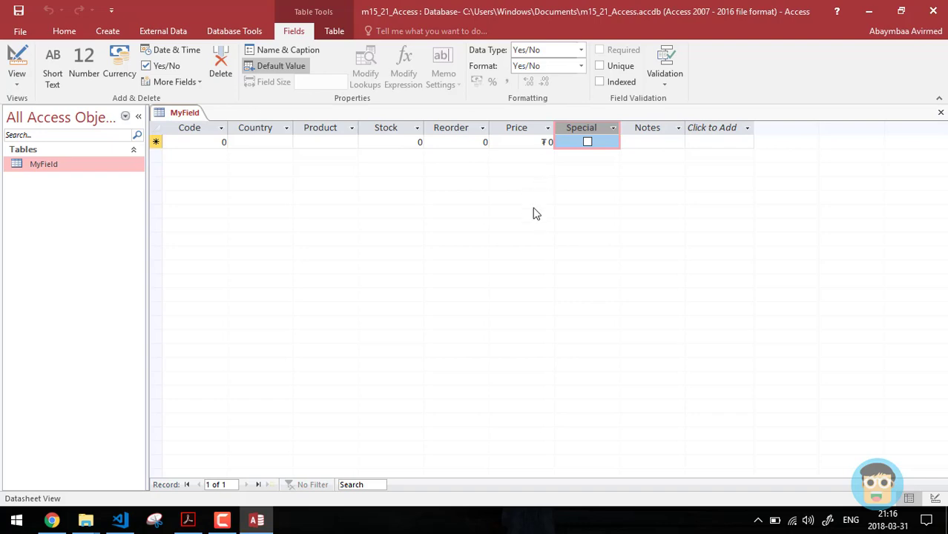
Switch to the exam paper PDF in Acrobat and read tasks 33 to 35 on the fields, primary key, file import and records
{"action": "left_click_drag", "start_coordinate": [584, 9], "coordinate": [779, 263]}
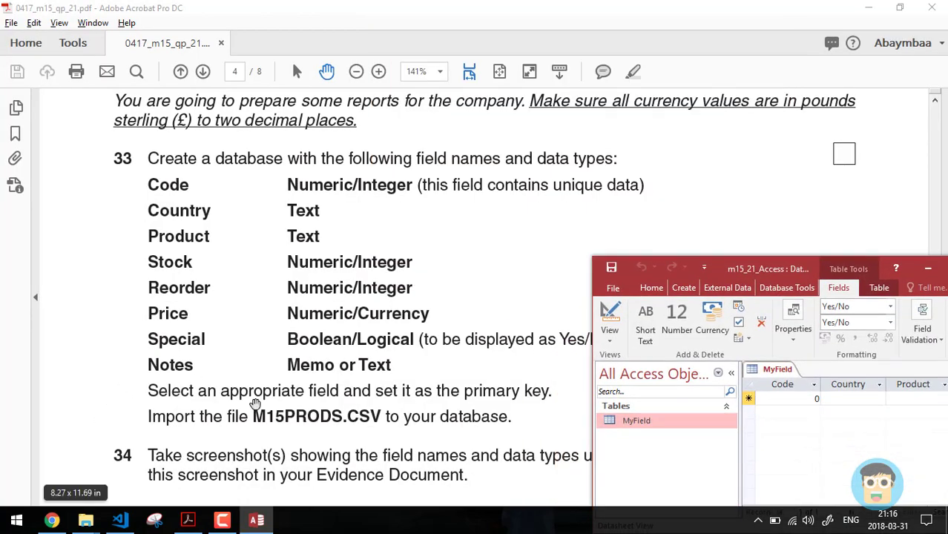
{"action": "left_click", "coordinate": [258, 388]}
{"action": "scroll", "coordinate": [258, 389], "scroll_direction": "down", "scroll_amount": 3}
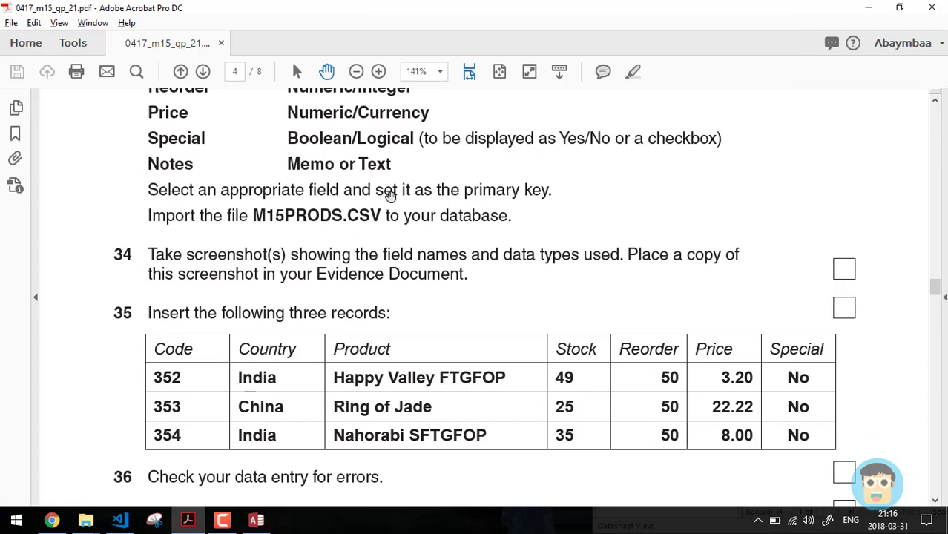
{"action": "scroll", "coordinate": [520, 182], "scroll_direction": "up", "scroll_amount": 2}
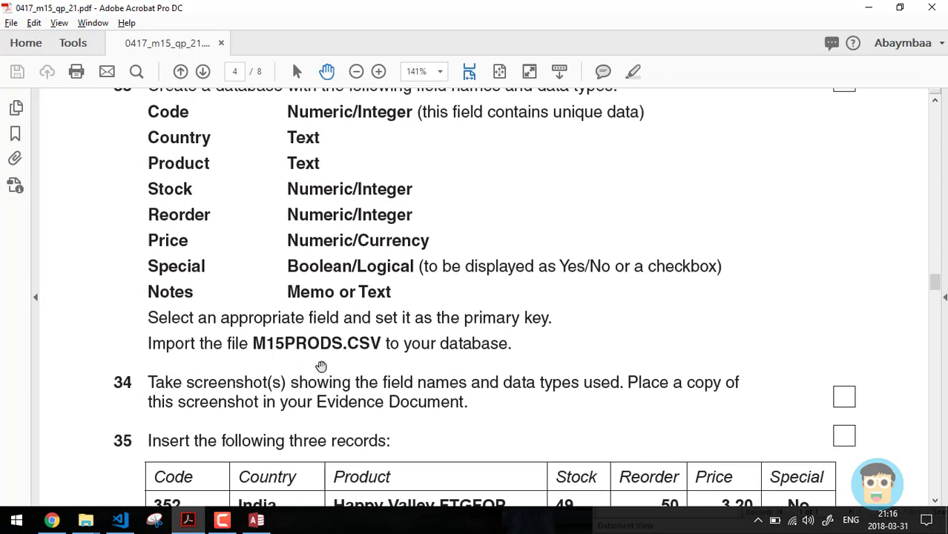
{"action": "scroll", "coordinate": [319, 365], "scroll_direction": "down", "scroll_amount": 1}
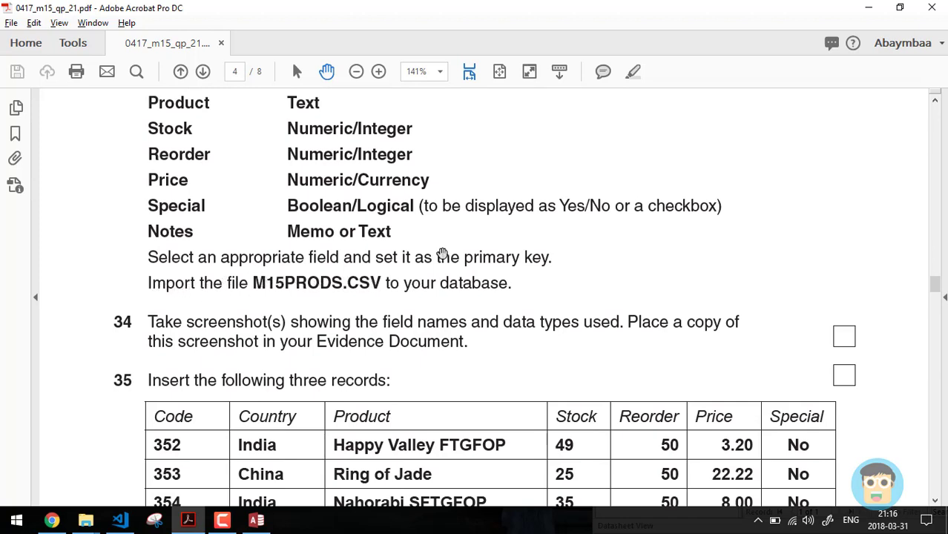
{"action": "scroll", "coordinate": [468, 248], "scroll_direction": "down", "scroll_amount": 1}
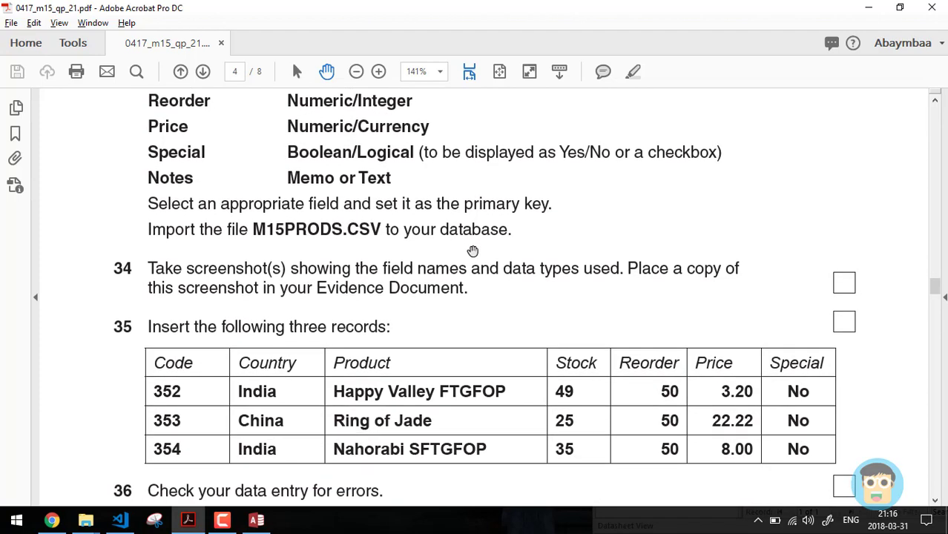
{"action": "left_click_drag", "start_coordinate": [467, 251], "coordinate": [466, 386]}
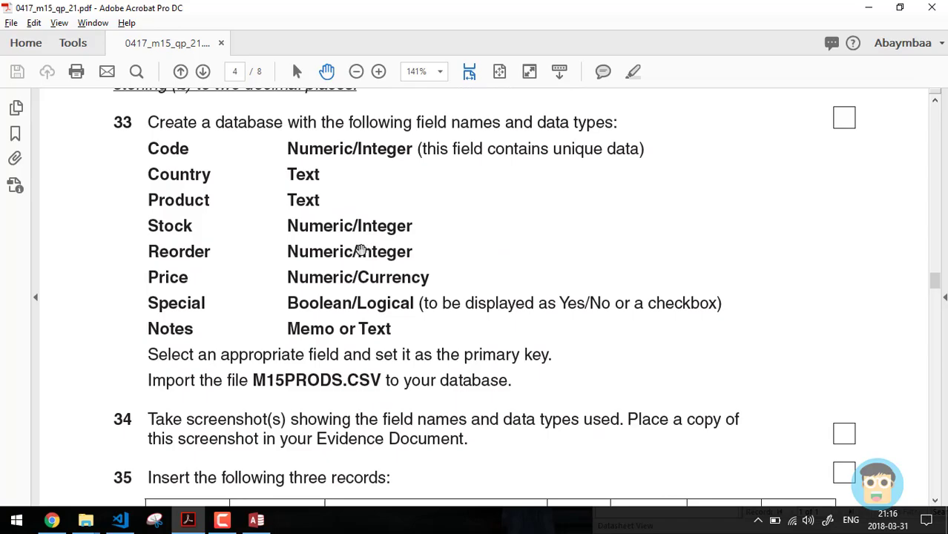
Locate M15PRODS.csv in the 0417_m15_sf_21 subfolder of the desktop folder m15_21
{"action": "key", "text": "alt+Tab"}
{"action": "key", "text": "super+d"}
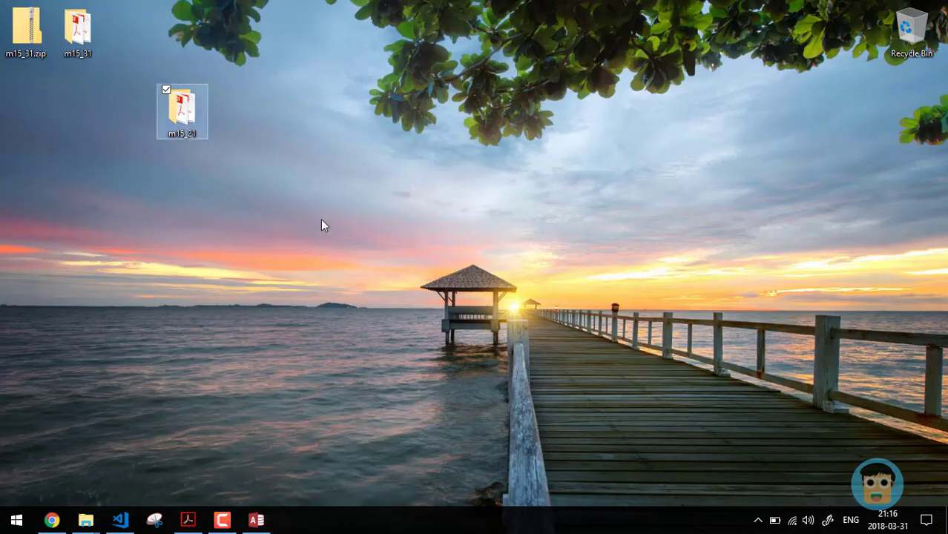
{"action": "left_click_drag", "start_coordinate": [185, 103], "coordinate": [290, 102]}
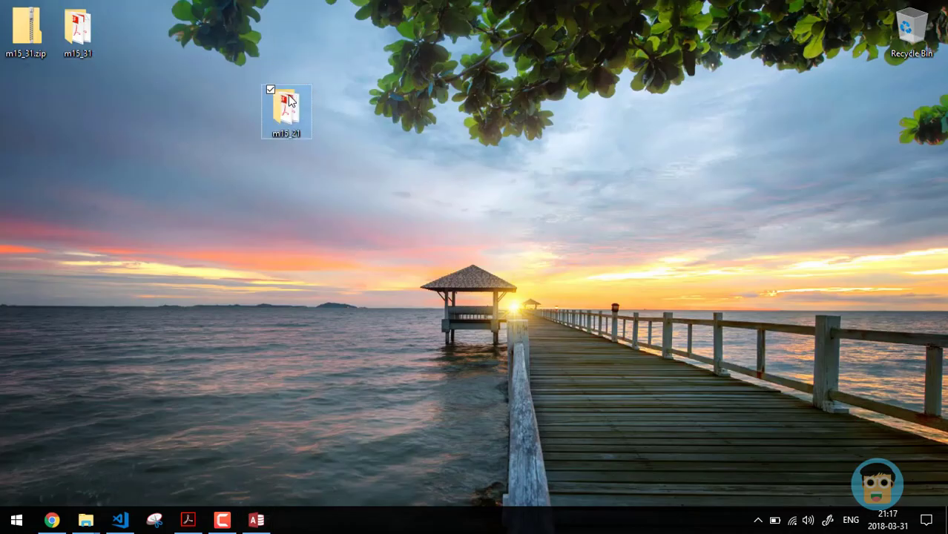
{"action": "double_click", "coordinate": [289, 103]}
{"action": "double_click", "coordinate": [407, 228]}
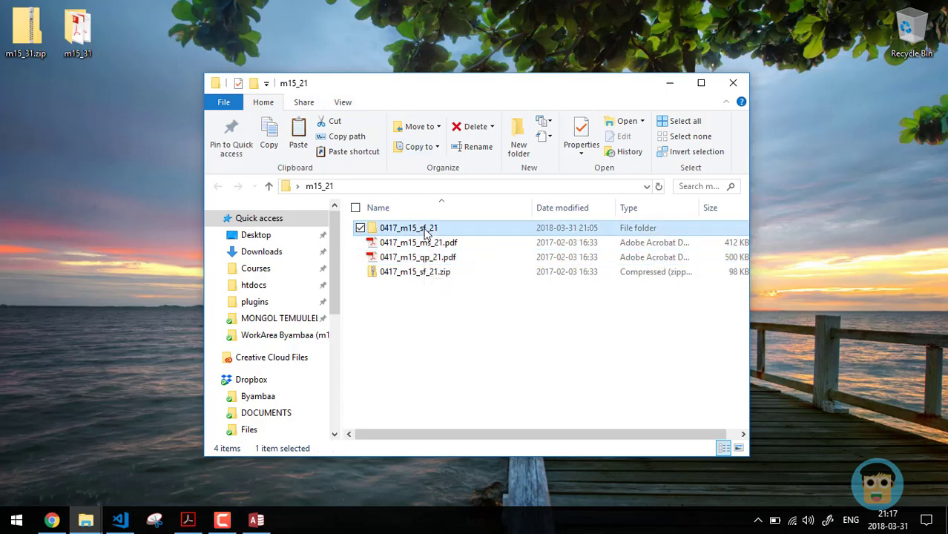
{"action": "left_click", "coordinate": [407, 257]}
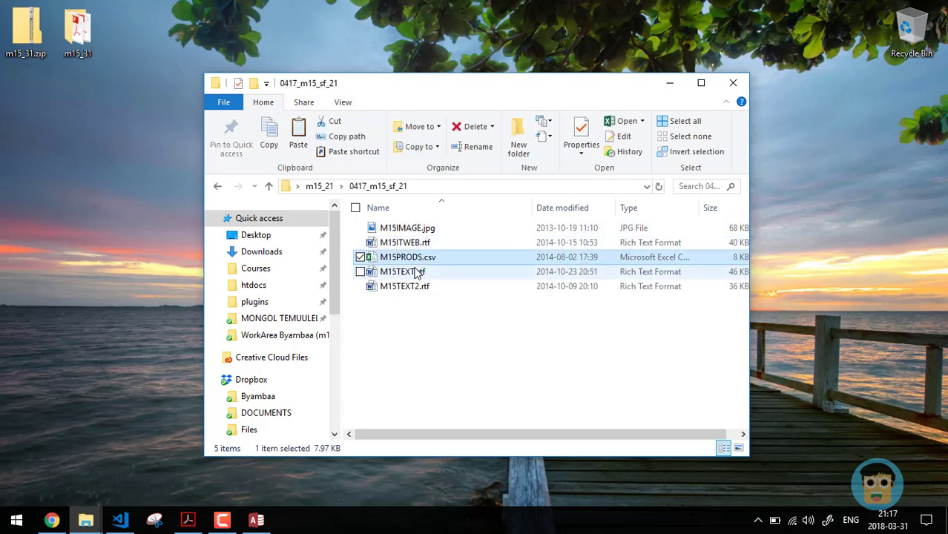
Switch back to Access, maximize its window and start a text file import
{"action": "left_click", "coordinate": [257, 521]}
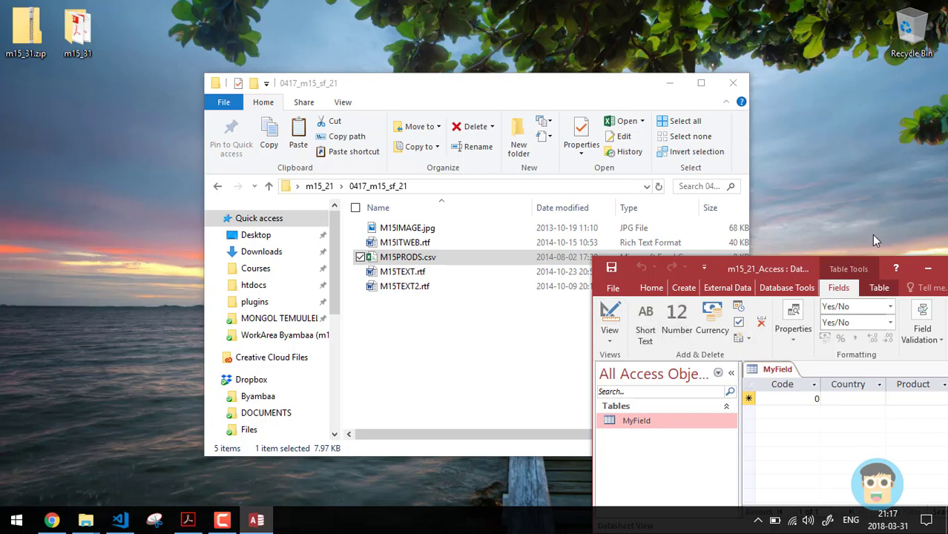
{"action": "left_click_drag", "start_coordinate": [803, 261], "coordinate": [401, 2]}
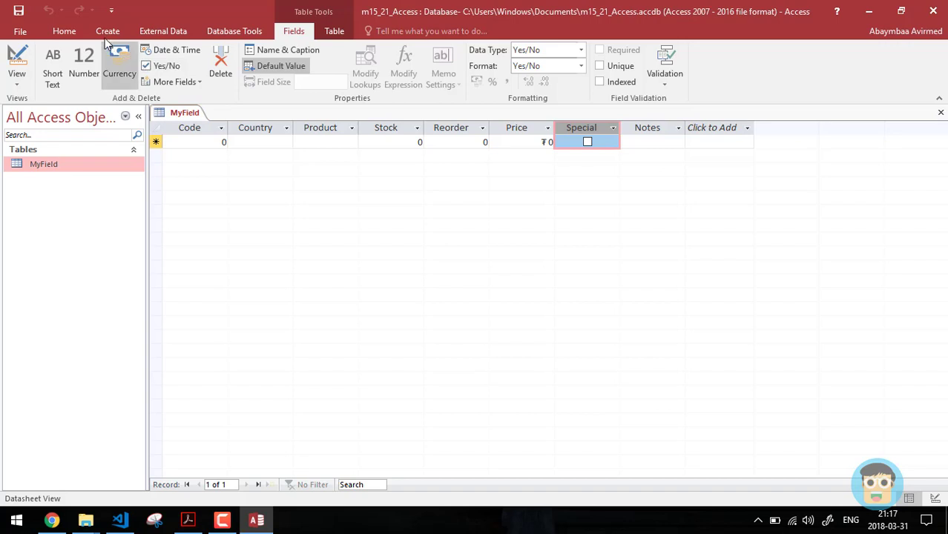
{"action": "left_click", "coordinate": [166, 31]}
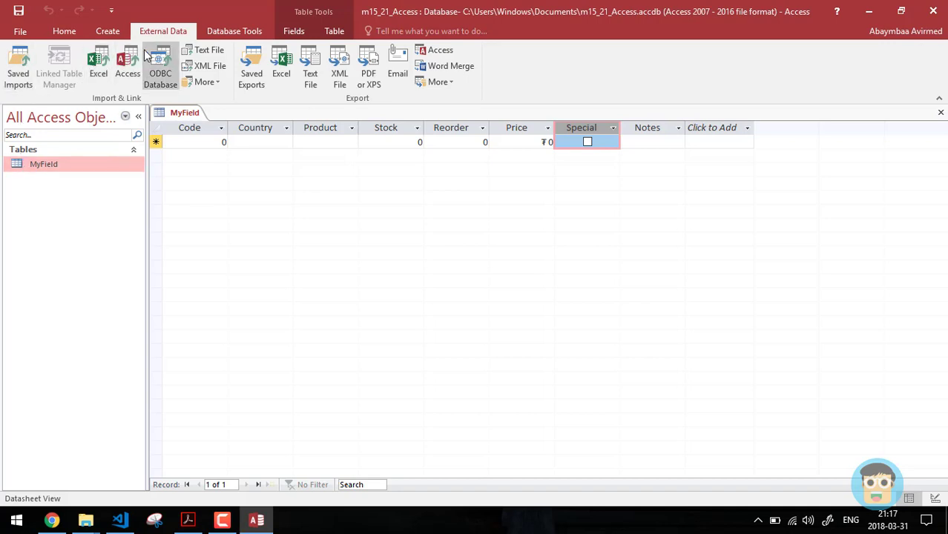
{"action": "left_click", "coordinate": [206, 55]}
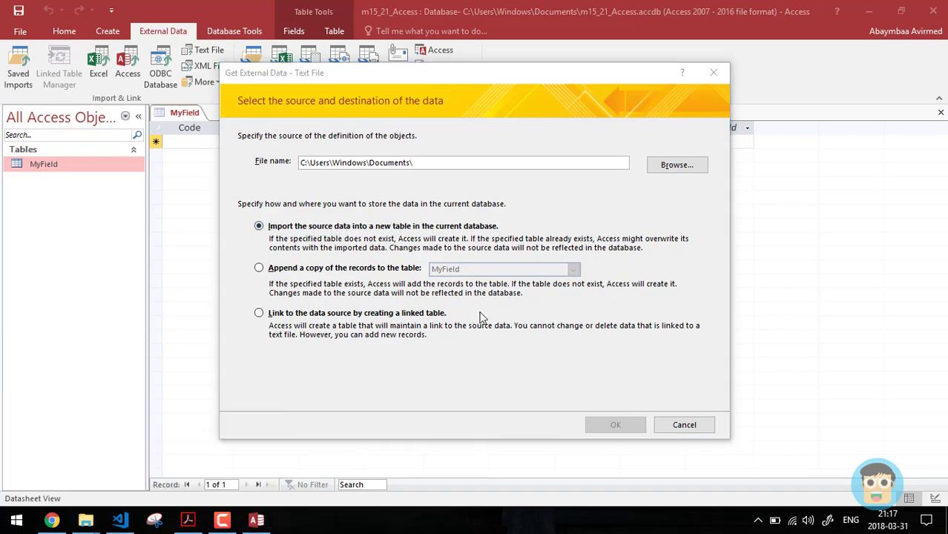
Open M15PRODS.csv from the desktop folder m15_21, subfolder 0417_m15_sf_21, and cancel the pending text import in Access
{"action": "key", "text": "alt+Tab"}
{"action": "left_click_drag", "start_coordinate": [128, 229], "coordinate": [127, 132]}
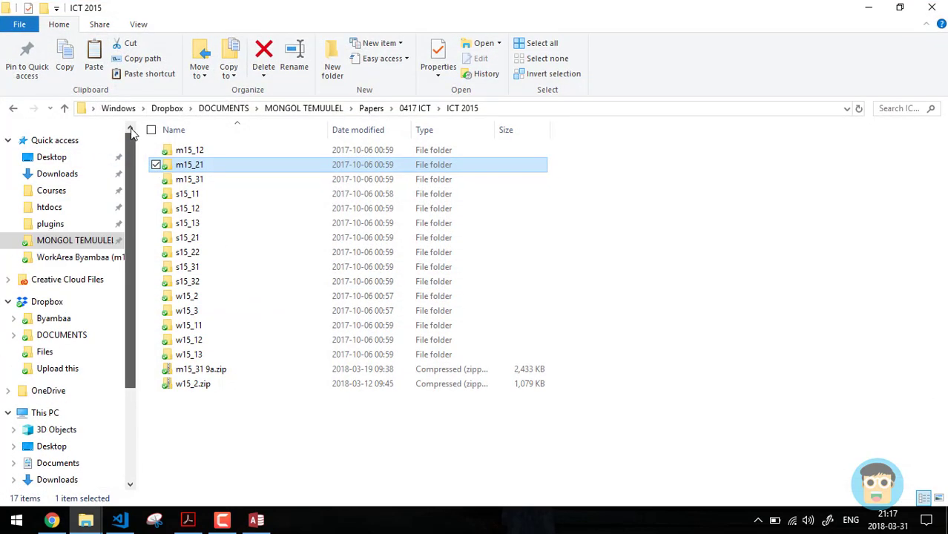
{"action": "left_click", "coordinate": [53, 158]}
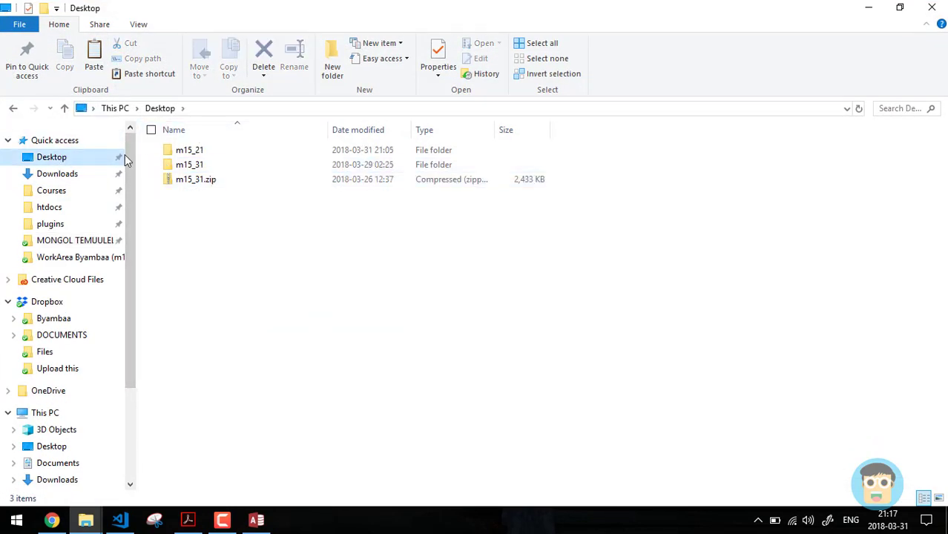
{"action": "double_click", "coordinate": [191, 149]}
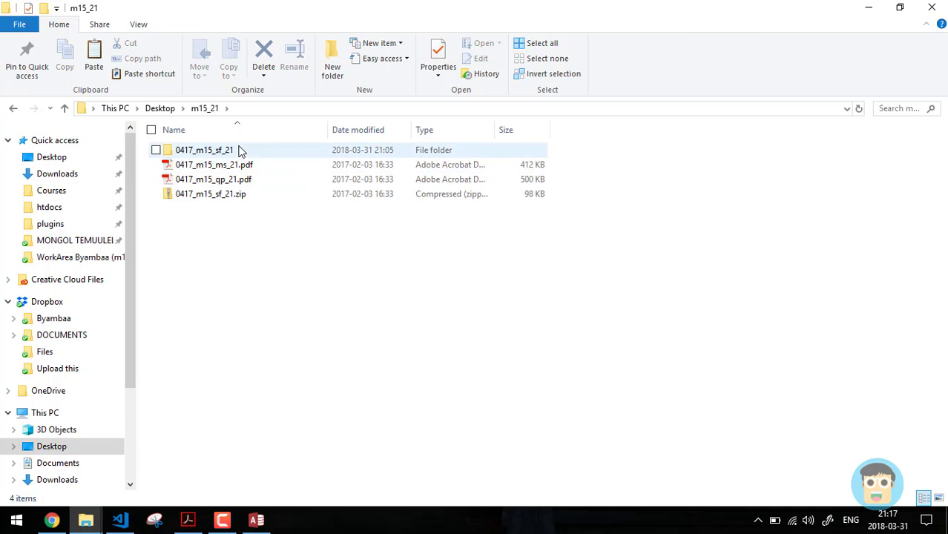
{"action": "double_click", "coordinate": [239, 151]}
{"action": "double_click", "coordinate": [216, 180]}
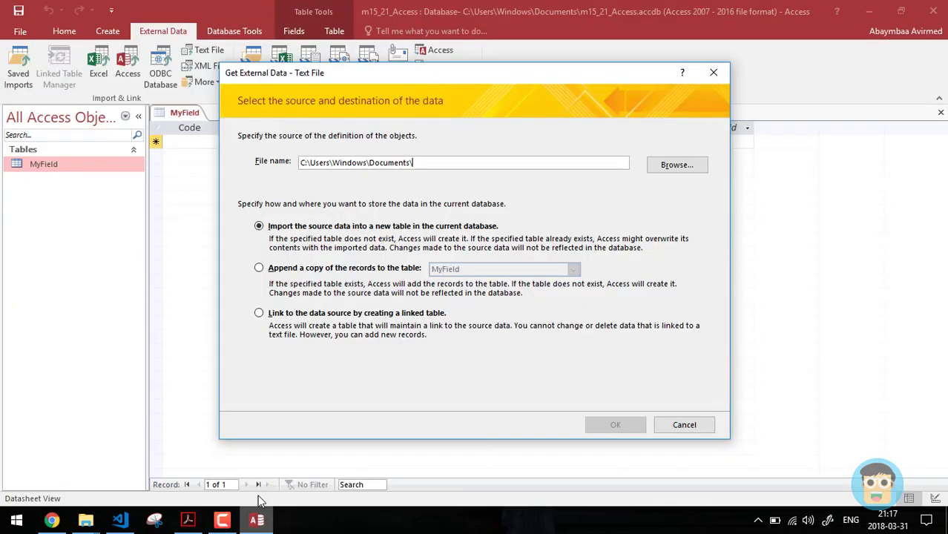
{"action": "left_click", "coordinate": [694, 429]}
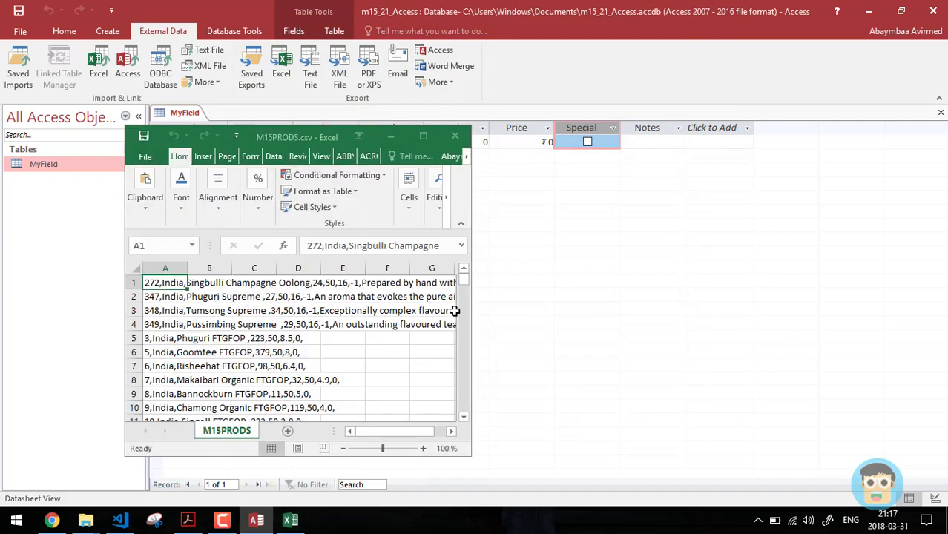
In the Excel window of M15PRODS.csv, widen column A to fit the comma-separated records and maximize the window
{"action": "left_click_drag", "start_coordinate": [292, 135], "coordinate": [312, 177]}
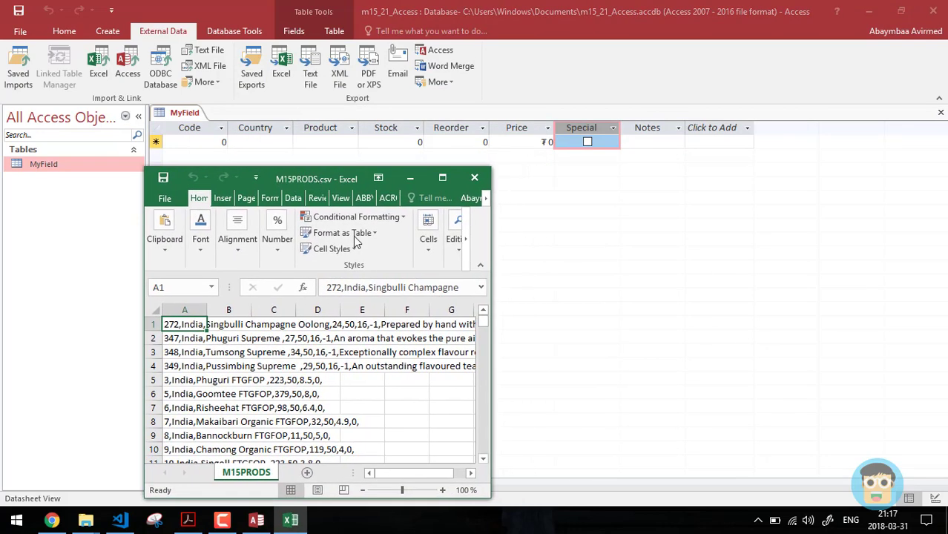
{"action": "left_click_drag", "start_coordinate": [488, 315], "coordinate": [920, 329]}
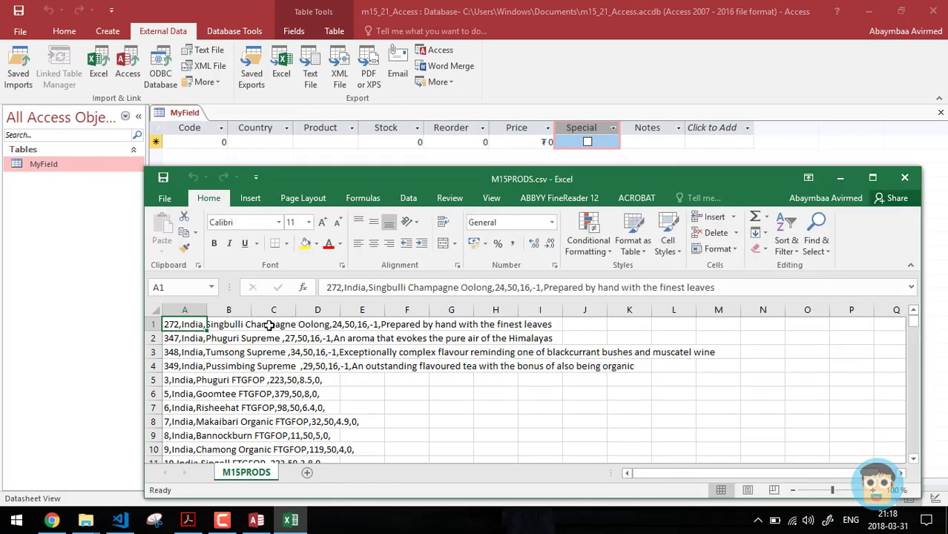
{"action": "left_click_drag", "start_coordinate": [185, 311], "coordinate": [672, 311]}
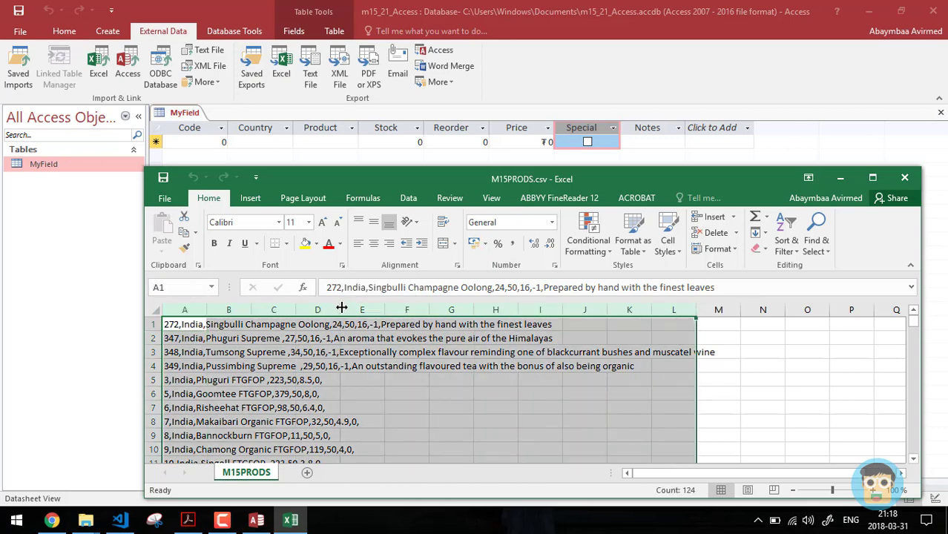
{"action": "double_click", "coordinate": [341, 308]}
{"action": "left_click", "coordinate": [295, 382]}
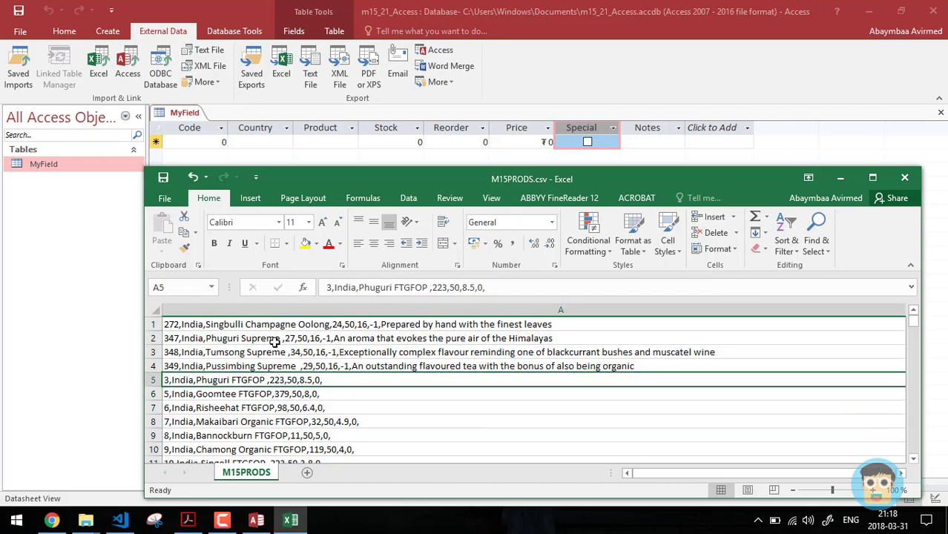
{"action": "left_click", "coordinate": [252, 324]}
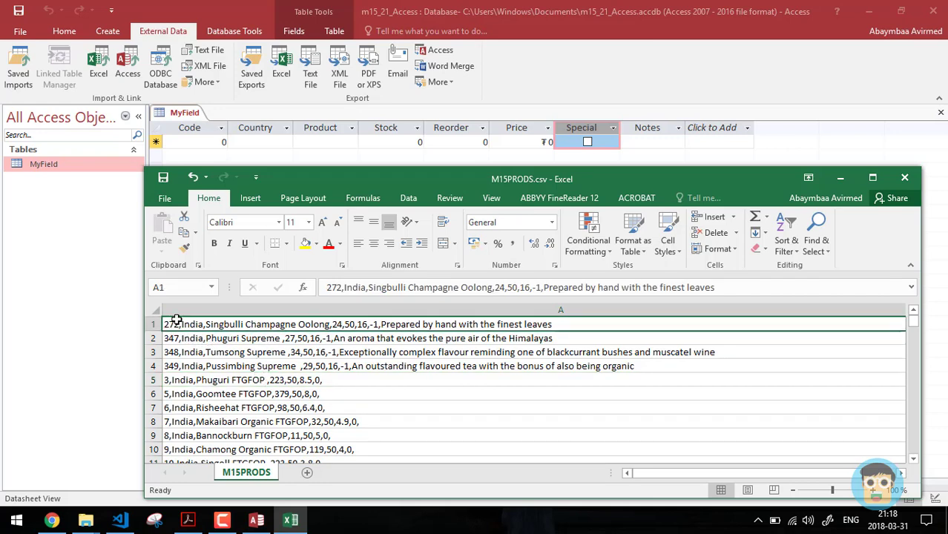
{"action": "double_click", "coordinate": [623, 178]}
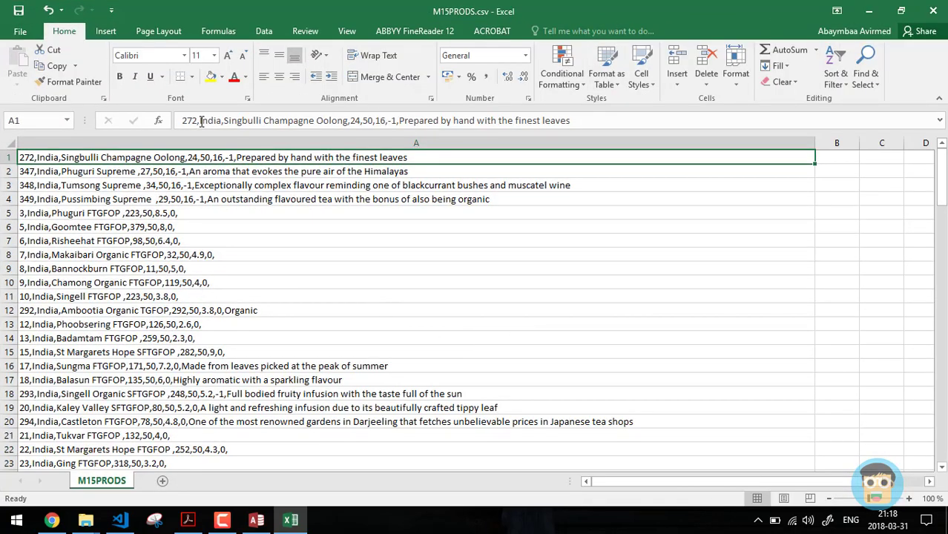
Select all comma-separated records in column A from A1 down and start a Text to Columns conversion with the Delimited data type
{"action": "left_click", "coordinate": [157, 353]}
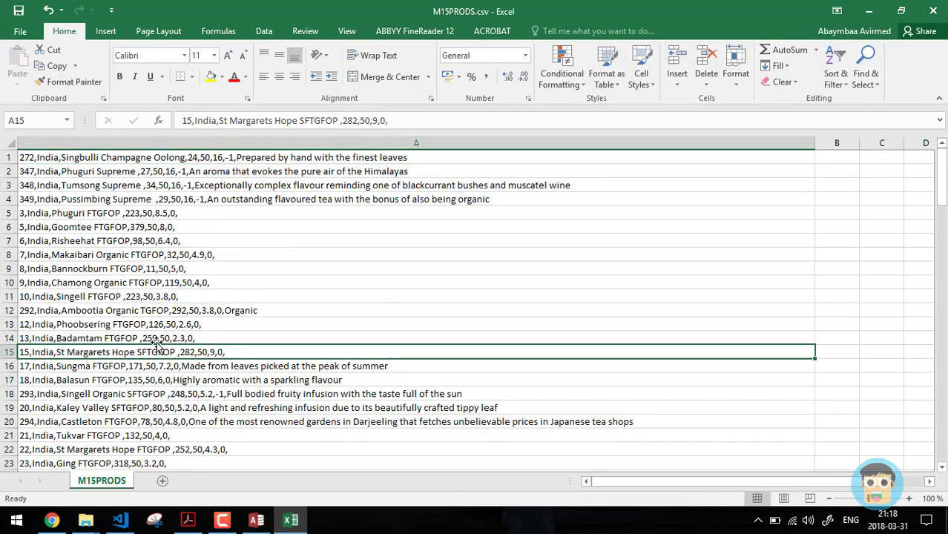
{"action": "left_click", "coordinate": [178, 171]}
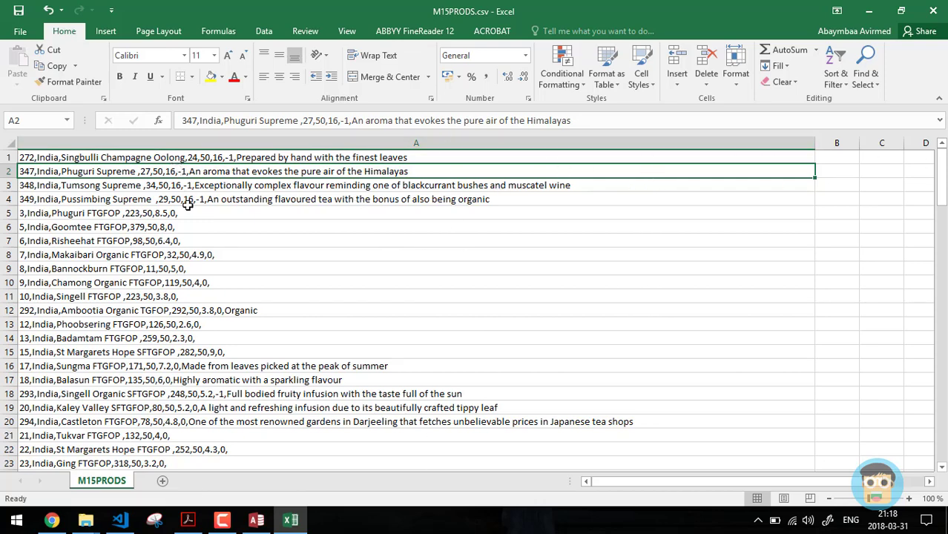
{"action": "left_click", "coordinate": [133, 156]}
{"action": "key", "text": "ctrl+shift+Down"}
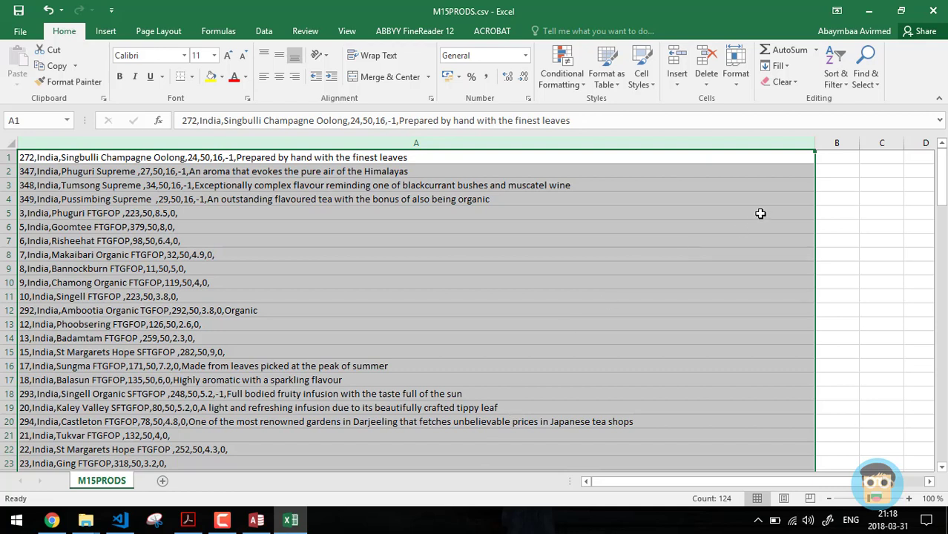
{"action": "left_click", "coordinate": [437, 141]}
{"action": "left_click", "coordinate": [264, 32]}
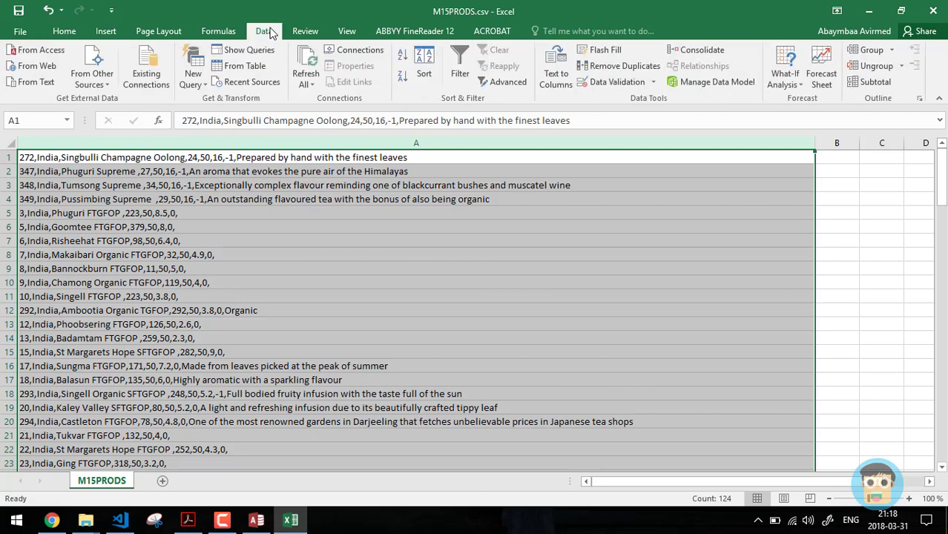
{"action": "left_click", "coordinate": [556, 69]}
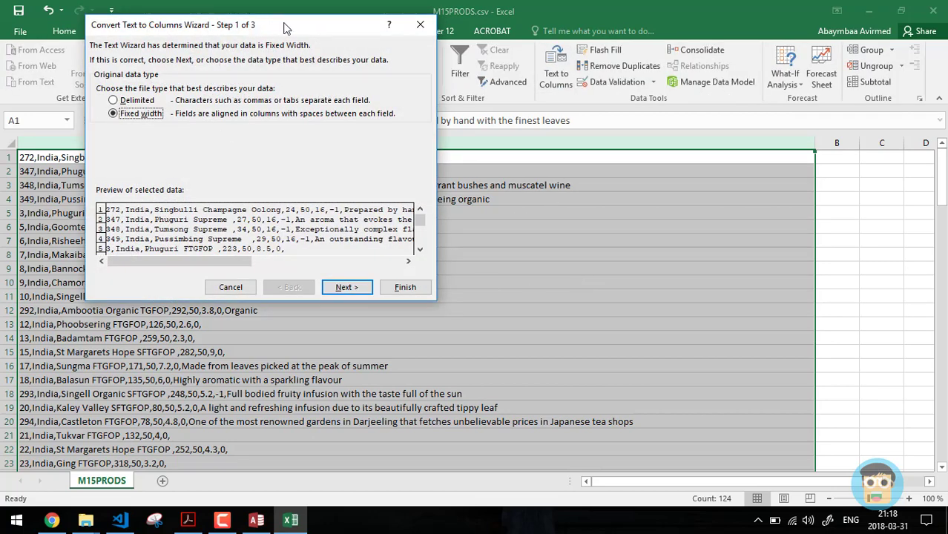
{"action": "left_click_drag", "start_coordinate": [287, 27], "coordinate": [380, 124]}
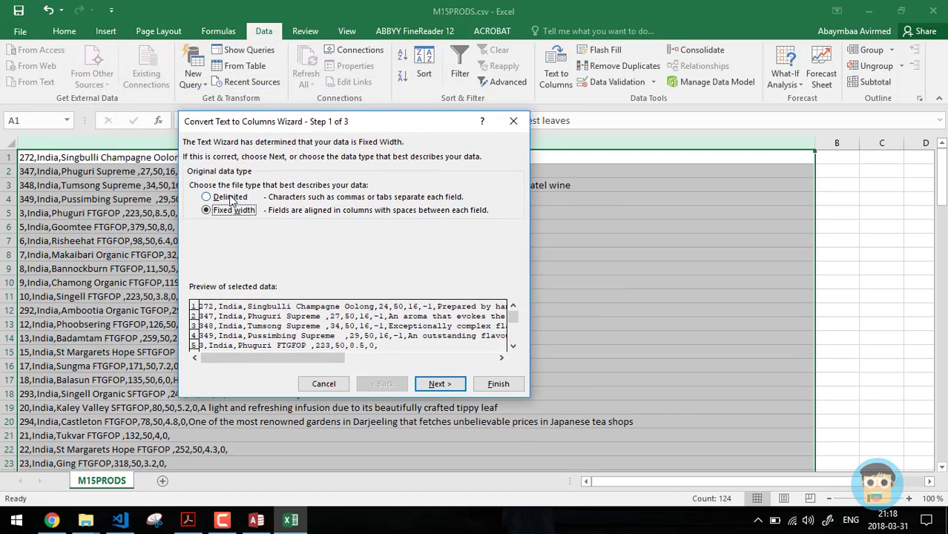
{"action": "left_click", "coordinate": [231, 199]}
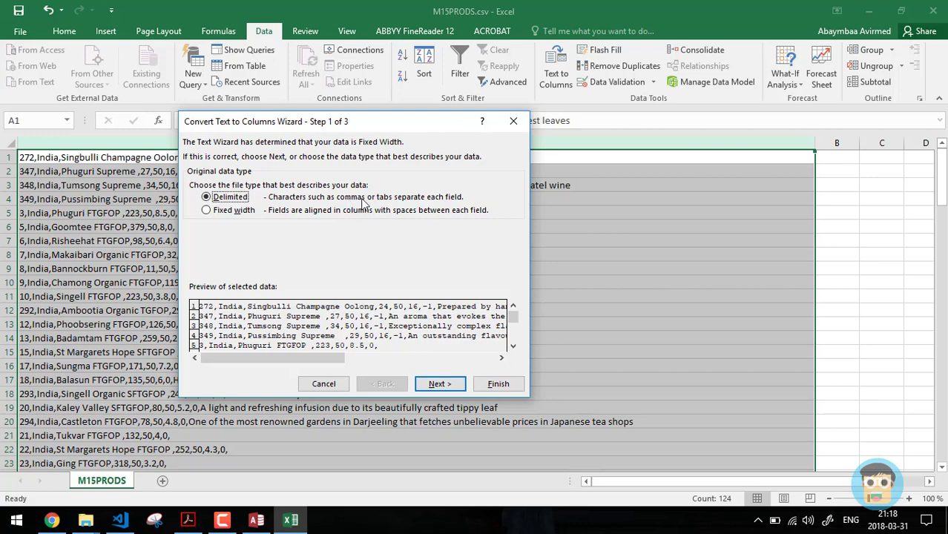
{"action": "left_click", "coordinate": [437, 386]}
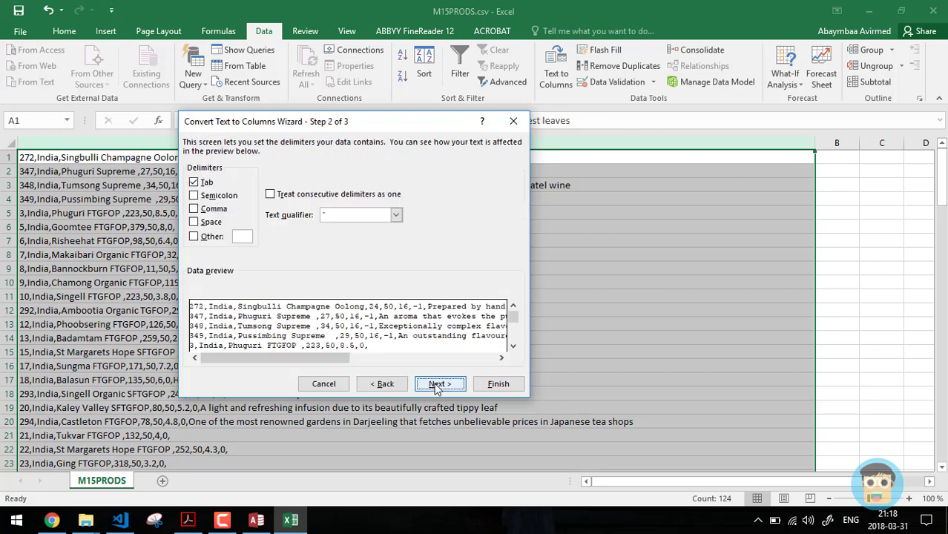
Set comma as the only delimiter, keep the General column format and destination $A$1, and complete the column split
{"action": "left_click", "coordinate": [194, 210]}
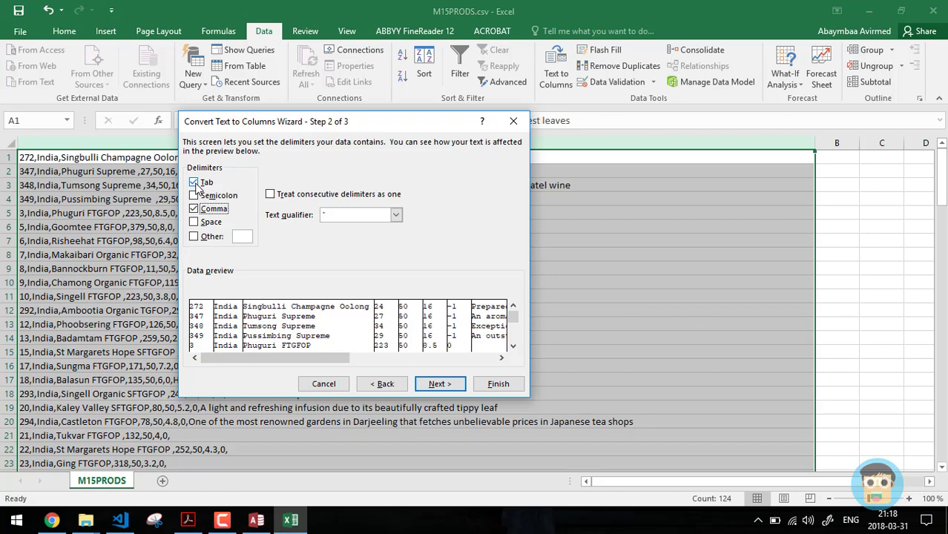
{"action": "left_click", "coordinate": [194, 184]}
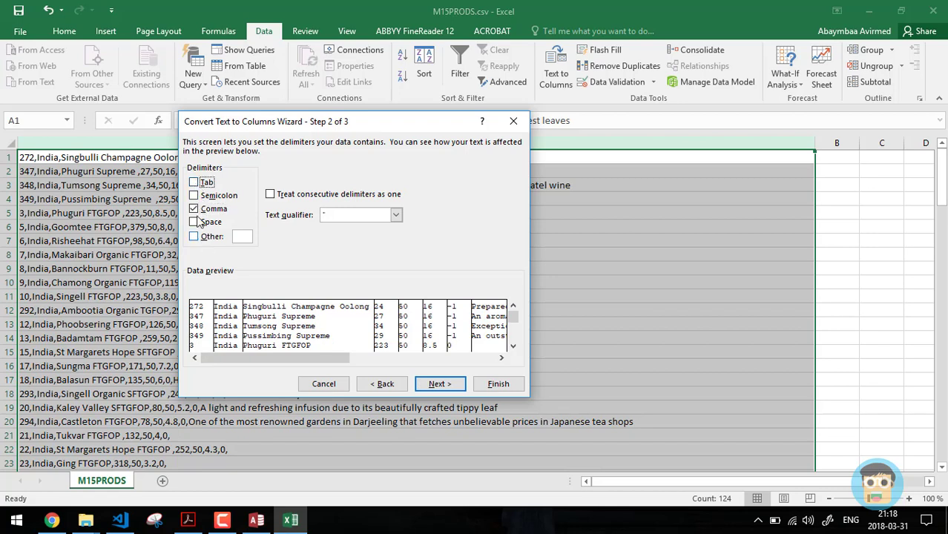
{"action": "left_click", "coordinate": [439, 385]}
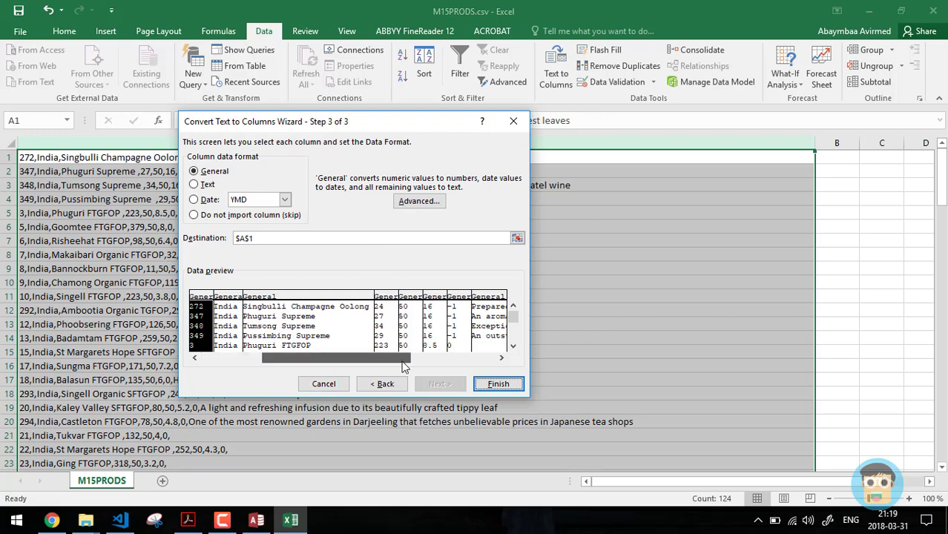
{"action": "left_click_drag", "start_coordinate": [296, 358], "coordinate": [317, 362]}
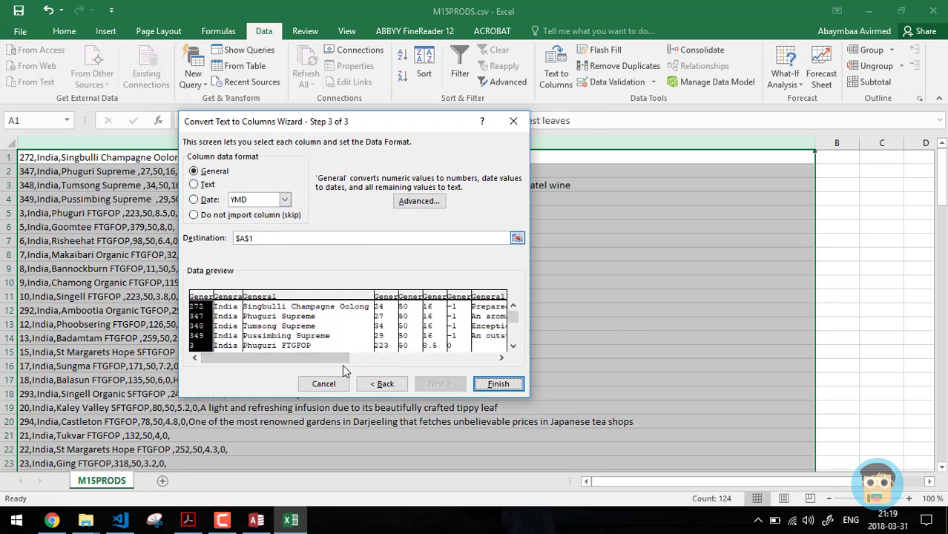
{"action": "left_click", "coordinate": [498, 384]}
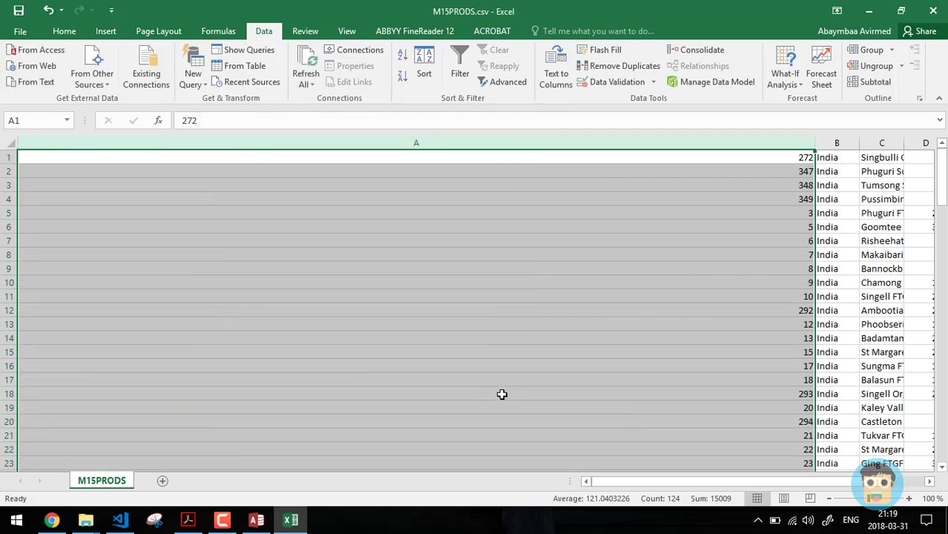
Fit the widths of all the split data columns, including the notes in column H, to their contents
{"action": "left_click", "coordinate": [528, 358]}
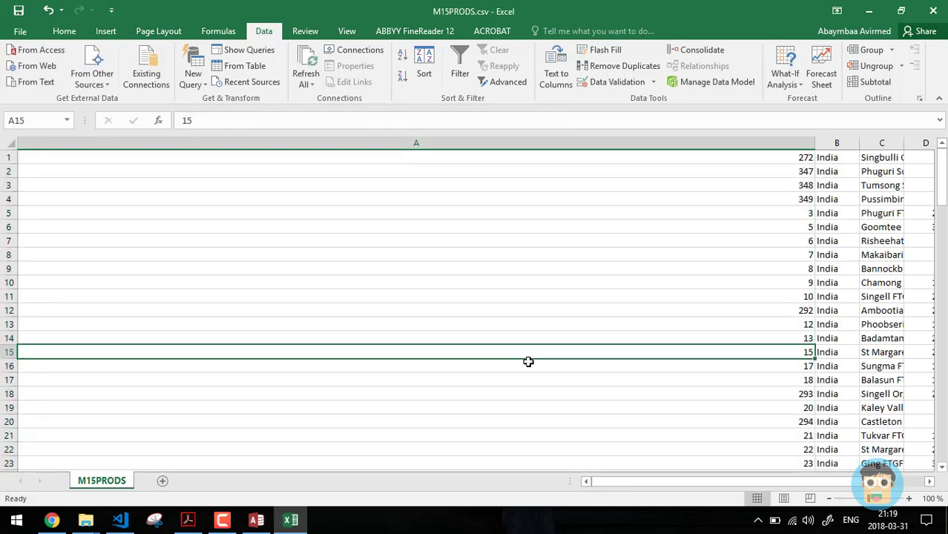
{"action": "left_click", "coordinate": [828, 498]}
{"action": "left_click", "coordinate": [828, 498]}
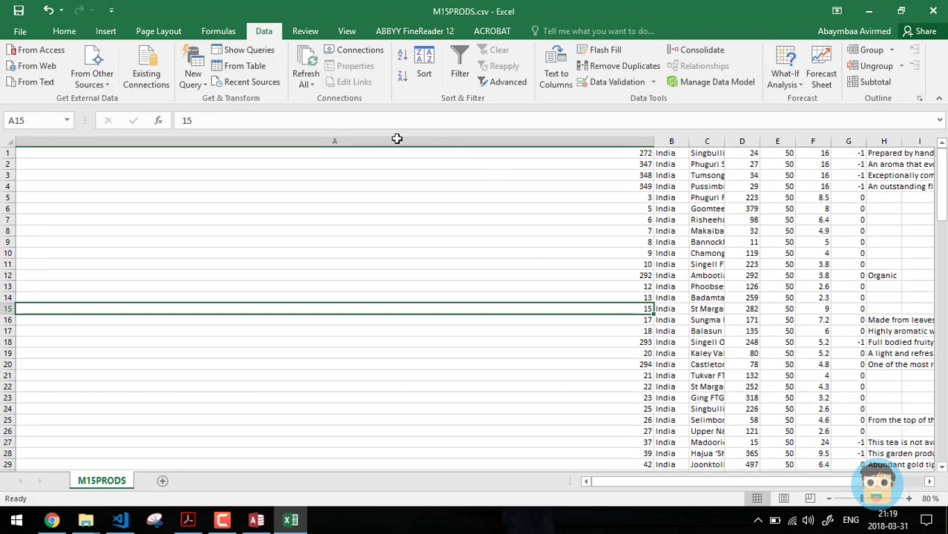
{"action": "mouse_move", "coordinate": [363, 146]}
{"action": "left_mouse_down"}
{"action": "mouse_move", "coordinate": [928, 141]}
{"action": "mouse_move", "coordinate": [348, 141]}
{"action": "left_mouse_up"}
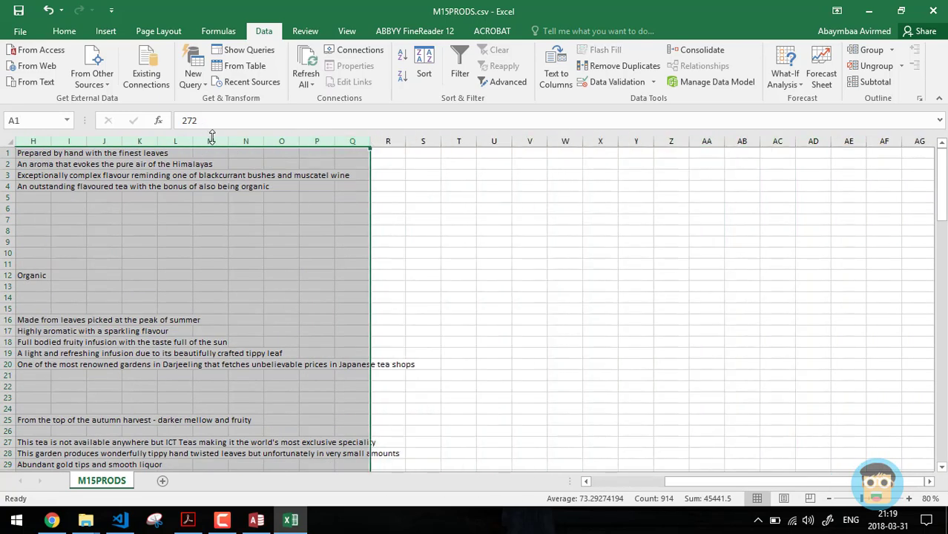
{"action": "double_click", "coordinate": [264, 141]}
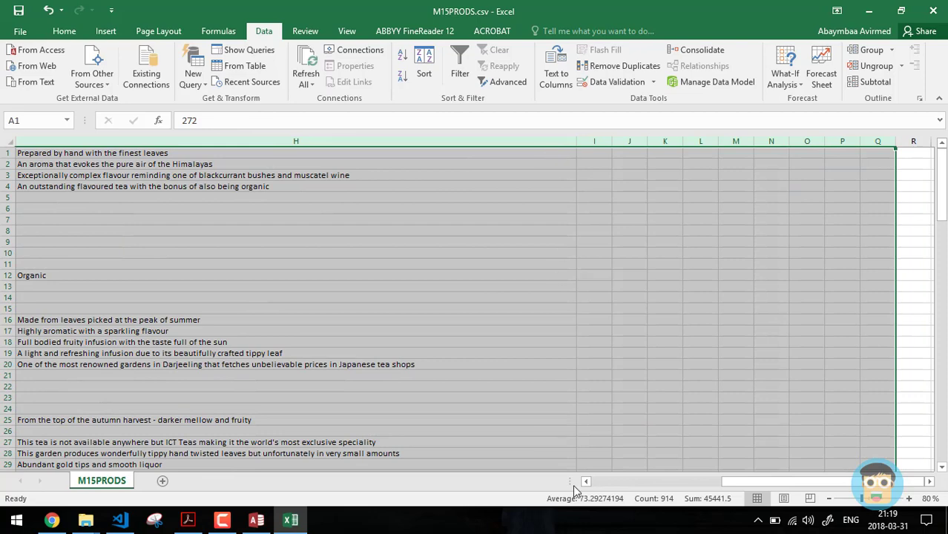
{"action": "left_click", "coordinate": [682, 483]}
{"action": "left_click", "coordinate": [164, 264]}
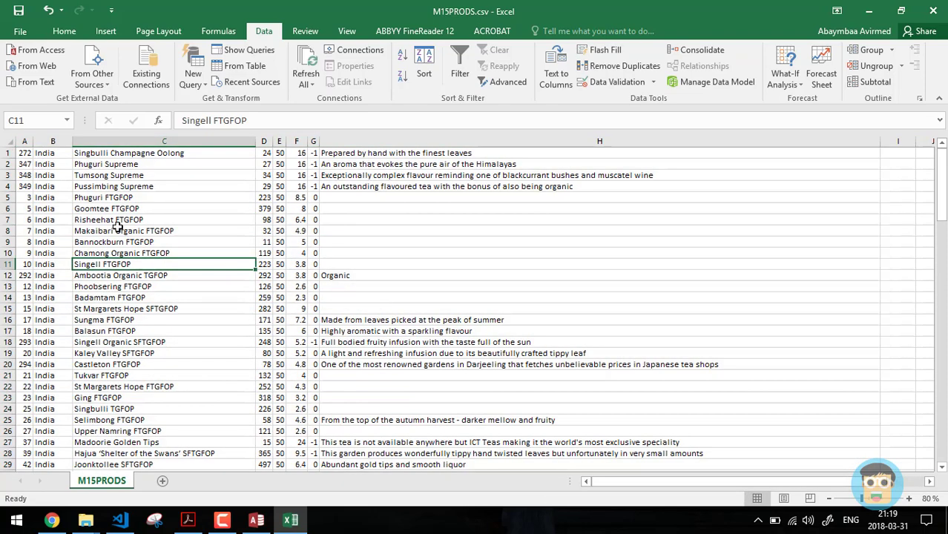
Place the Excel window below the MyField headings in Access and compare columns A to H with the table's fields from Code to Notes
{"action": "left_click", "coordinate": [25, 165]}
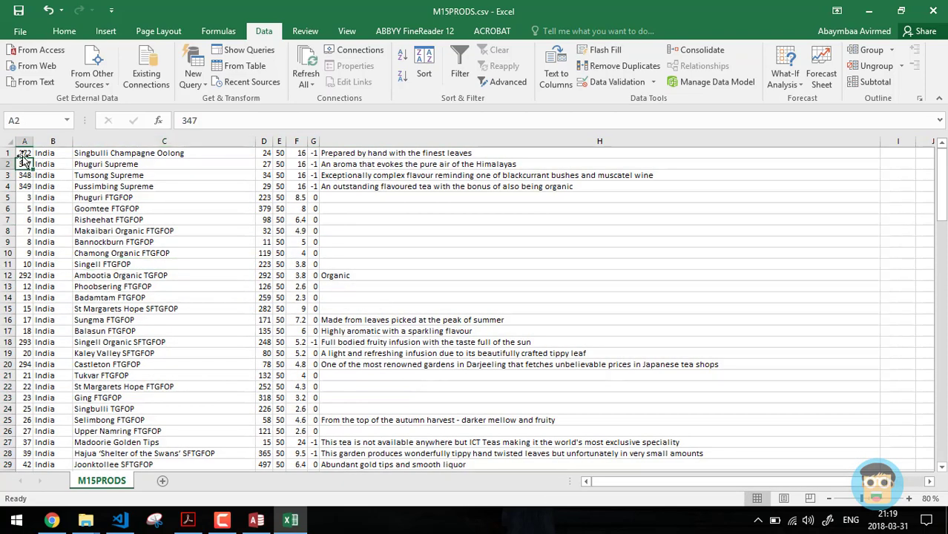
{"action": "left_click_drag", "start_coordinate": [565, 11], "coordinate": [539, 186]}
{"action": "left_click", "coordinate": [191, 337]}
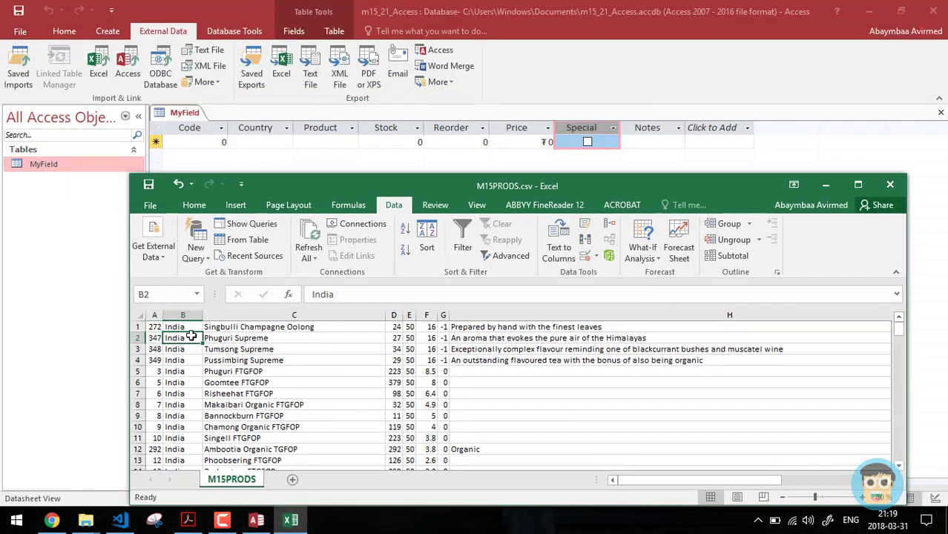
{"action": "left_click", "coordinate": [256, 328]}
{"action": "left_click", "coordinate": [397, 327]}
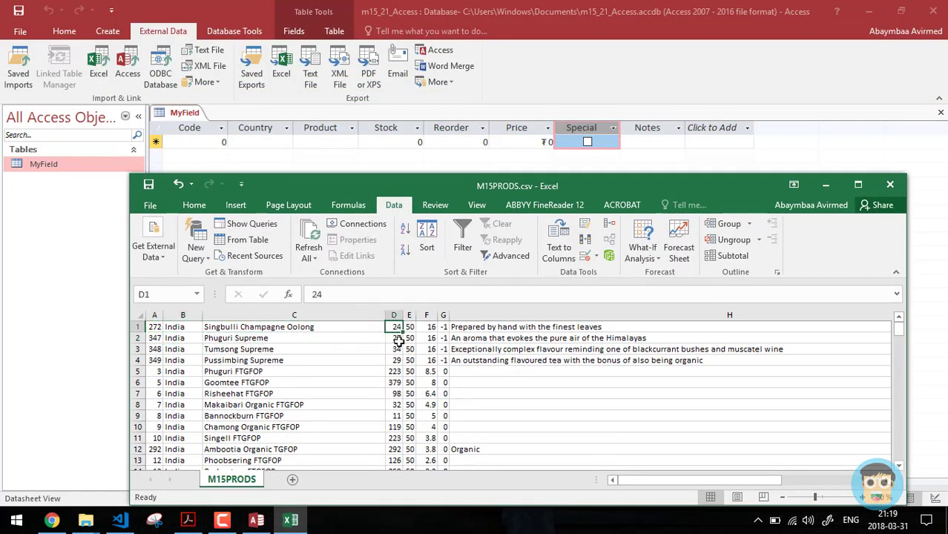
{"action": "left_click", "coordinate": [410, 326]}
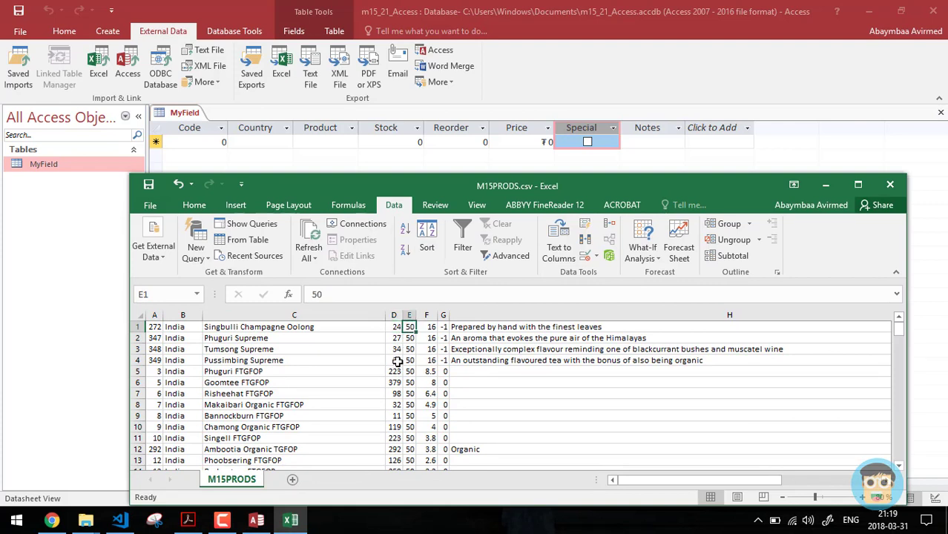
{"action": "left_click", "coordinate": [429, 329]}
{"action": "left_click", "coordinate": [442, 328]}
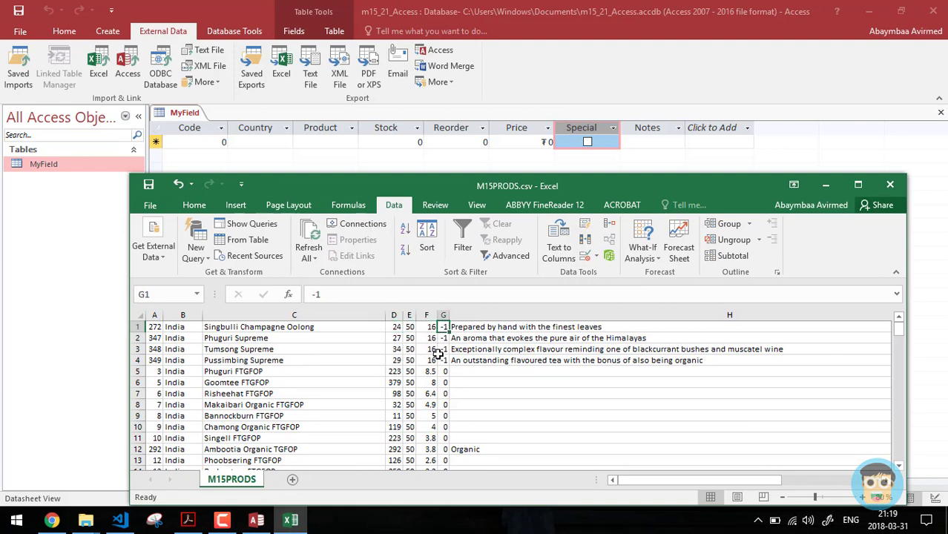
{"action": "left_click", "coordinate": [472, 327]}
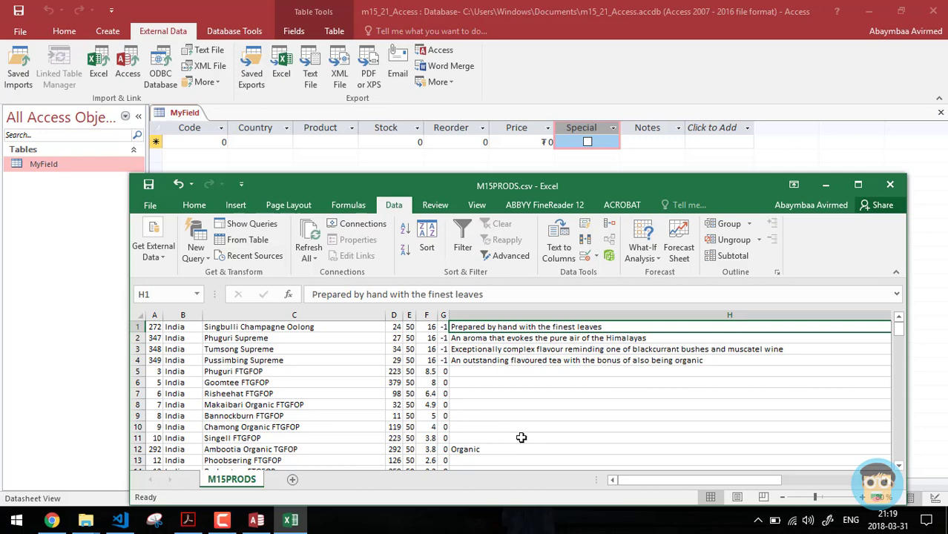
Close M15PRODS.csv in Excel without saving the changes
{"action": "left_click", "coordinate": [891, 184]}
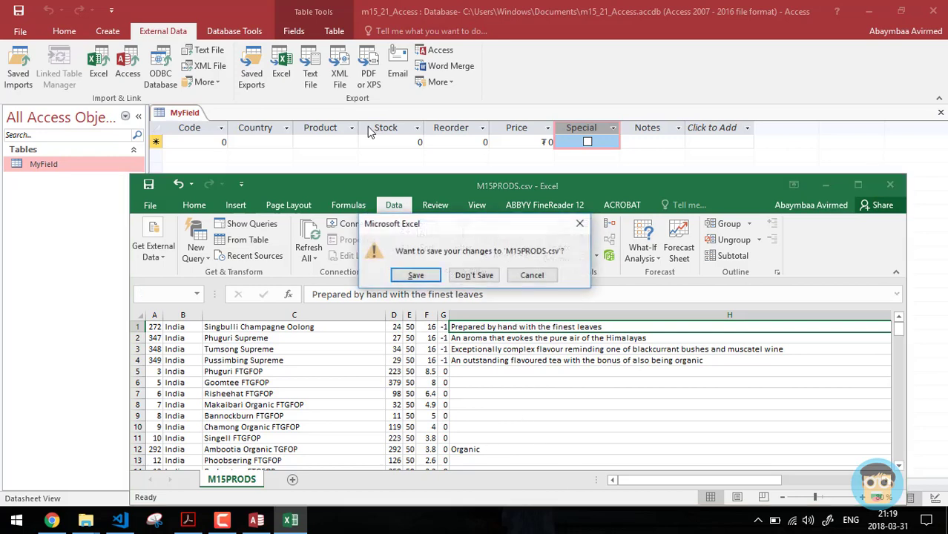
{"action": "left_click", "coordinate": [533, 277]}
{"action": "left_click", "coordinate": [890, 184]}
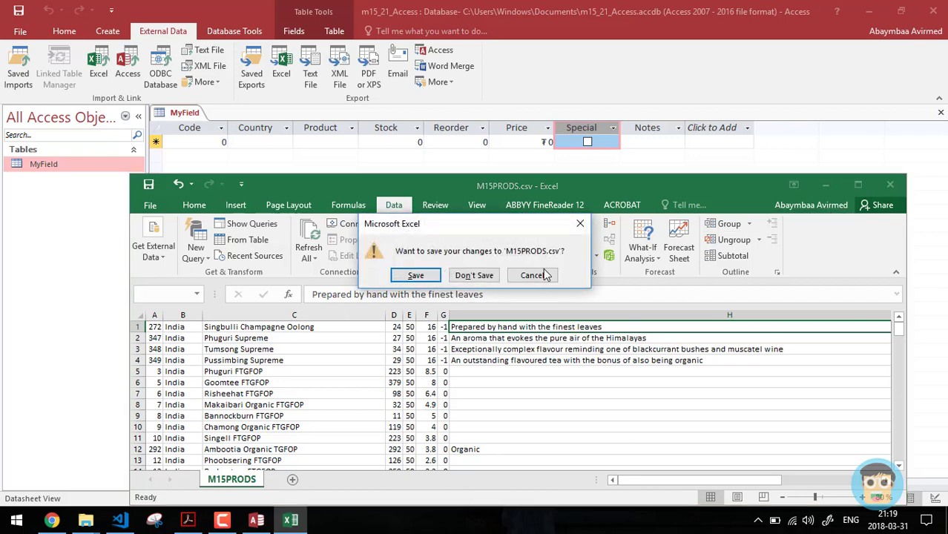
{"action": "left_click", "coordinate": [474, 277]}
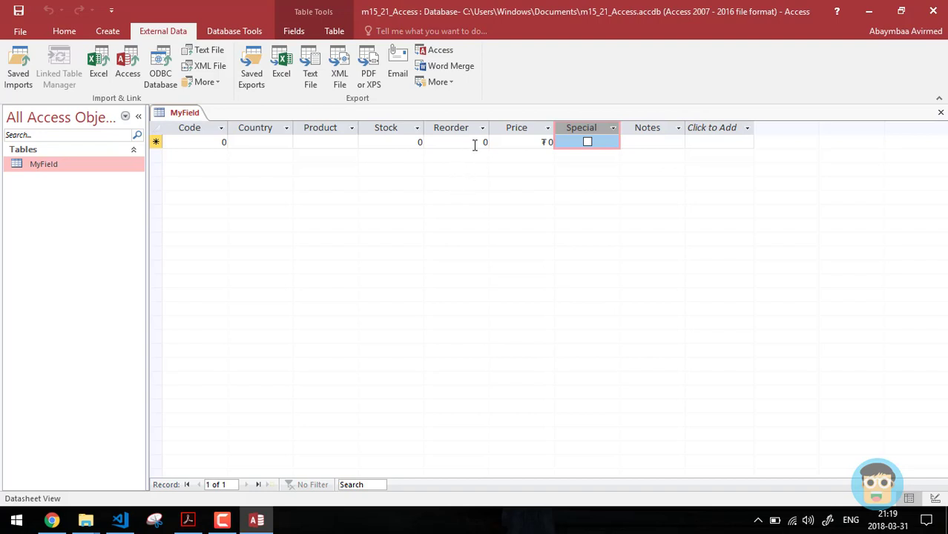
Start a text file import in Access that appends a copy of the records to the MyField table
{"action": "left_click", "coordinate": [207, 50]}
{"action": "left_click", "coordinate": [359, 269]}
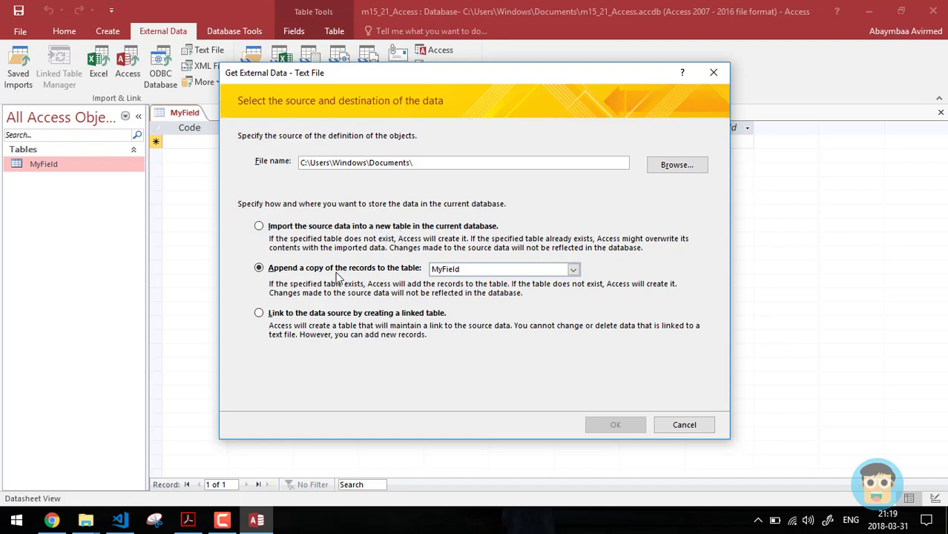
{"action": "left_click", "coordinate": [520, 269]}
{"action": "left_click", "coordinate": [444, 282]}
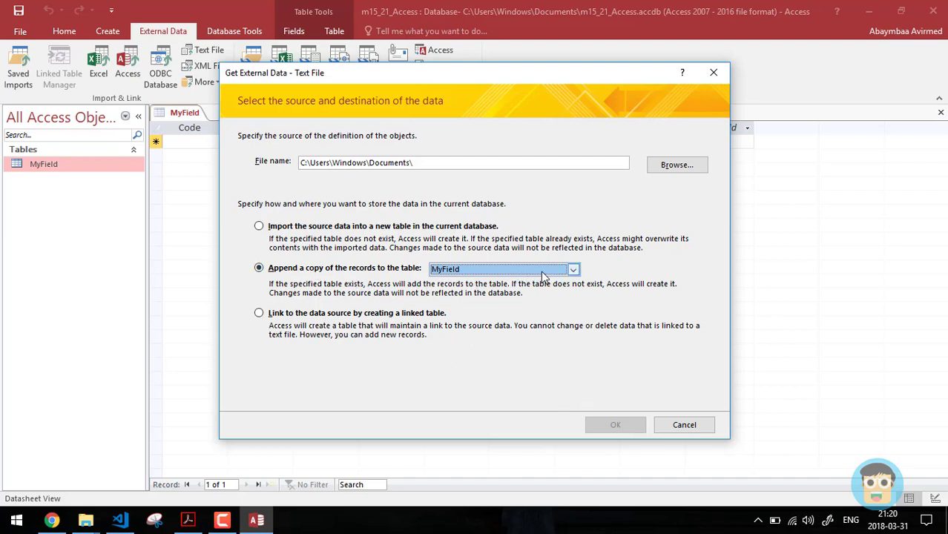
{"action": "left_click", "coordinate": [571, 272]}
{"action": "left_click", "coordinate": [508, 281]}
Choose M15PRODS.csv from the desktop folder m15_21, subfolder 0417_m15_sf_21, as the import source and confirm the source and destination
{"action": "left_click", "coordinate": [700, 165]}
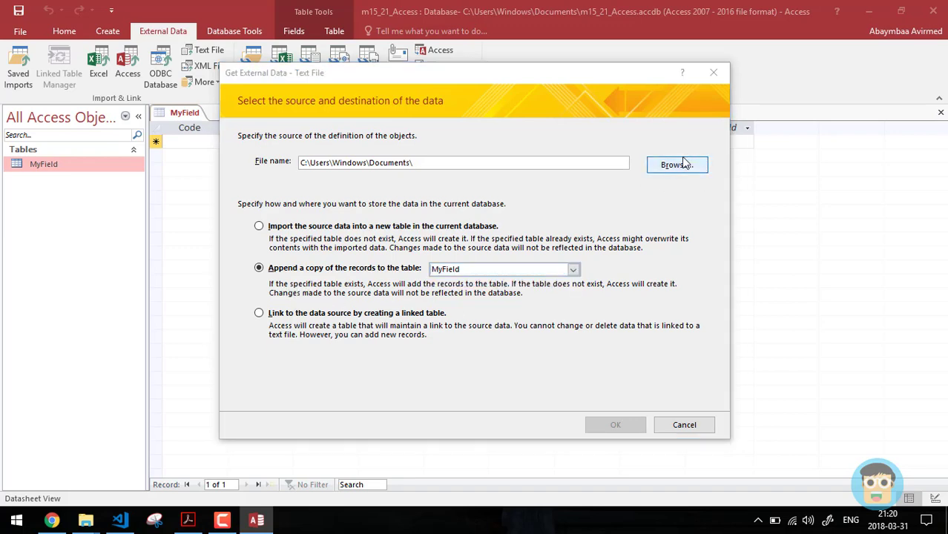
{"action": "scroll", "coordinate": [286, 215], "scroll_direction": "up", "scroll_amount": 3}
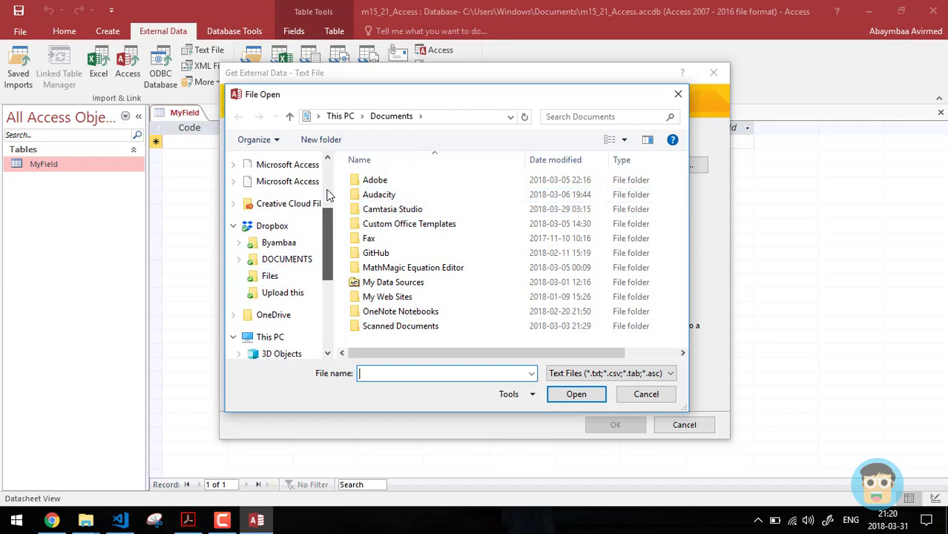
{"action": "left_click", "coordinate": [289, 190]}
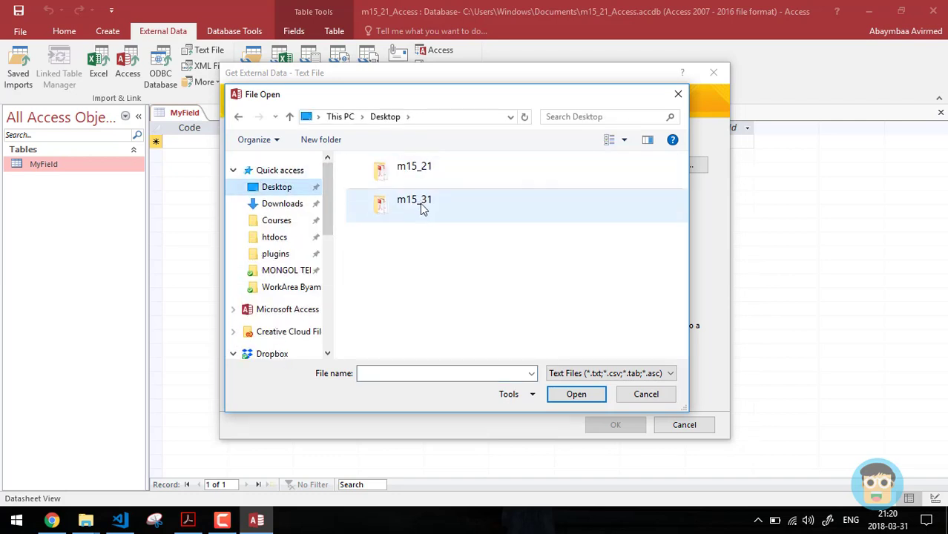
{"action": "double_click", "coordinate": [429, 167]}
{"action": "double_click", "coordinate": [416, 184]}
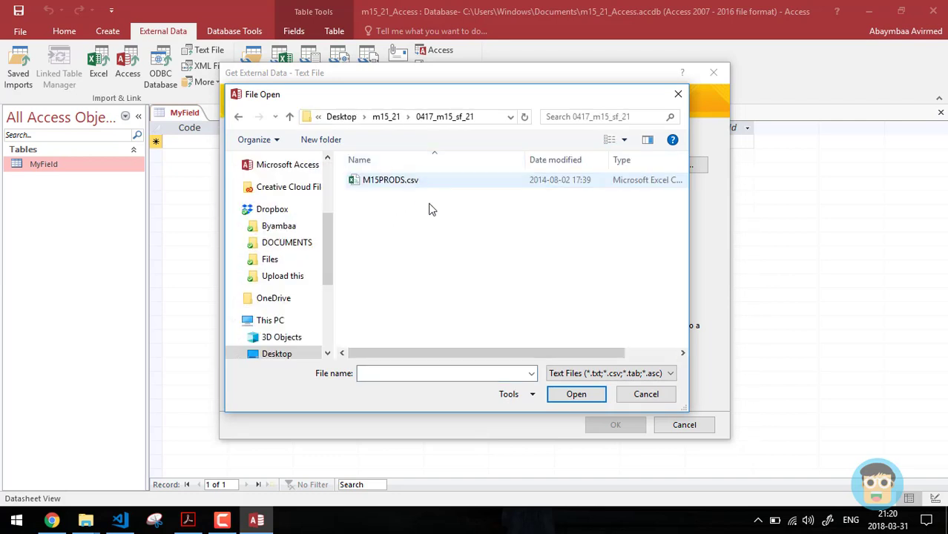
{"action": "double_click", "coordinate": [432, 187]}
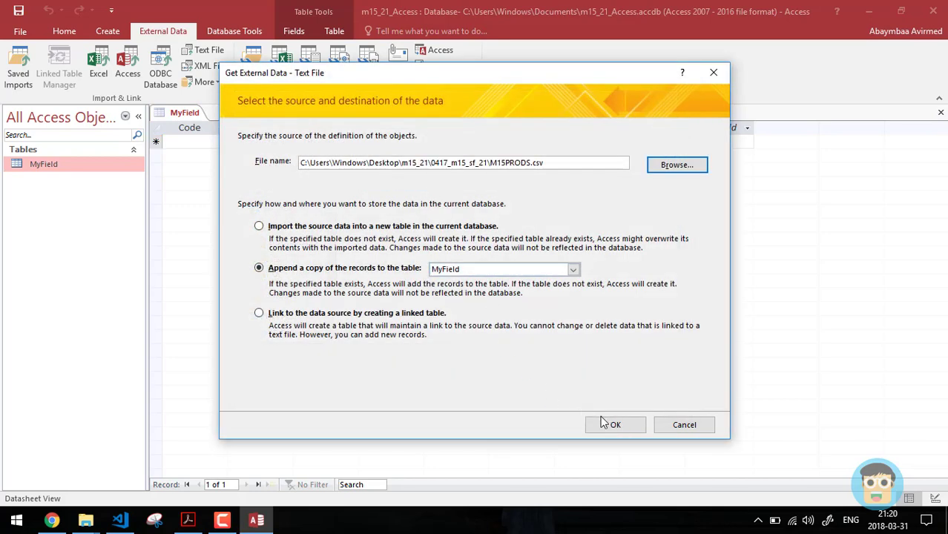
{"action": "left_click", "coordinate": [605, 425]}
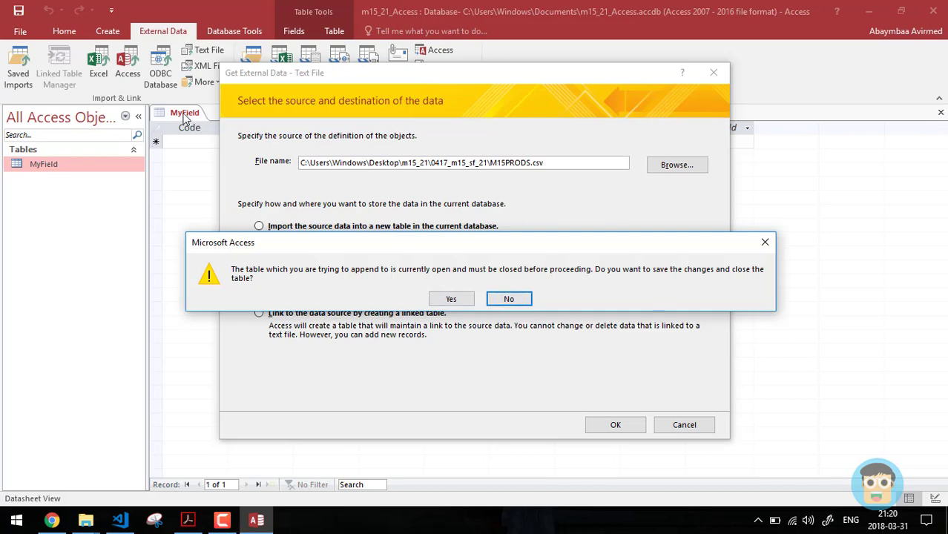
Save and close the open MyField table, and set the import to comma-delimited data without field names in the first row
{"action": "left_click", "coordinate": [451, 300]}
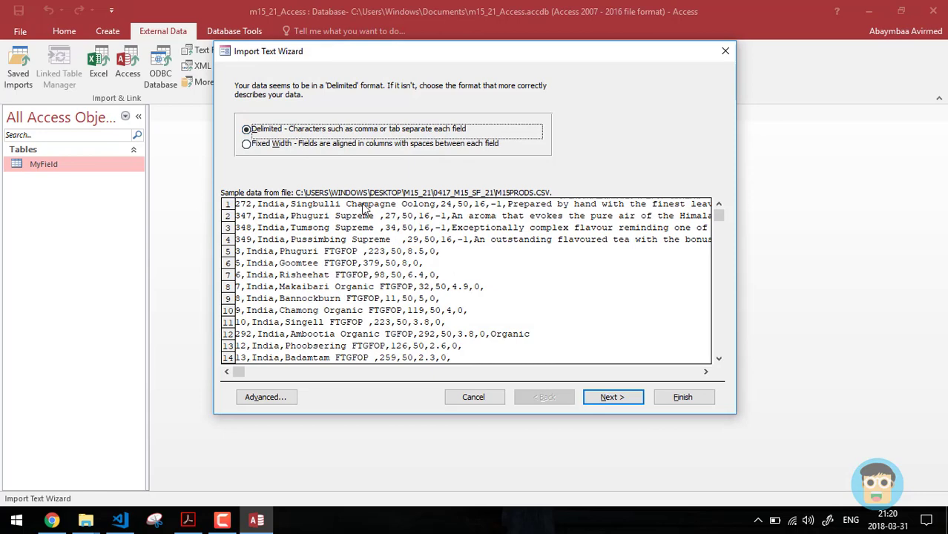
{"action": "left_click", "coordinate": [609, 399]}
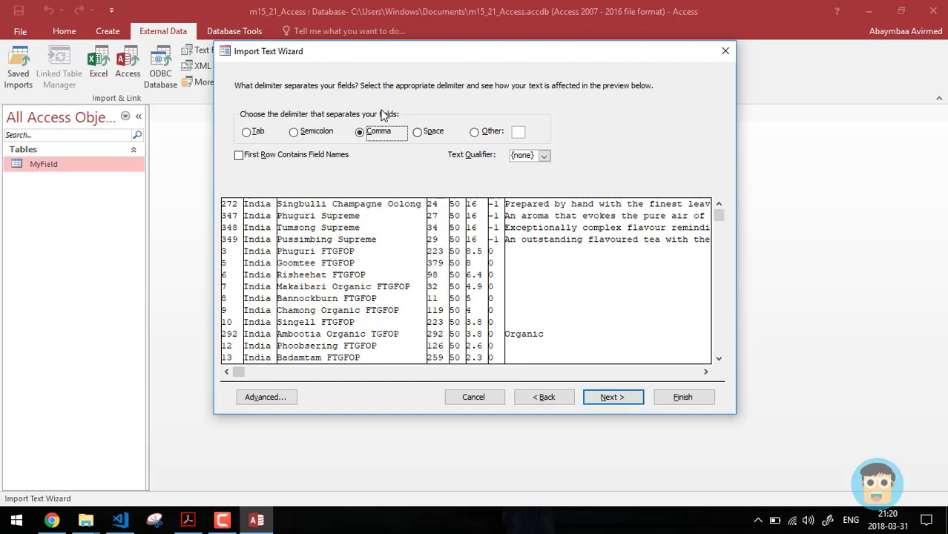
{"action": "left_click", "coordinate": [719, 215]}
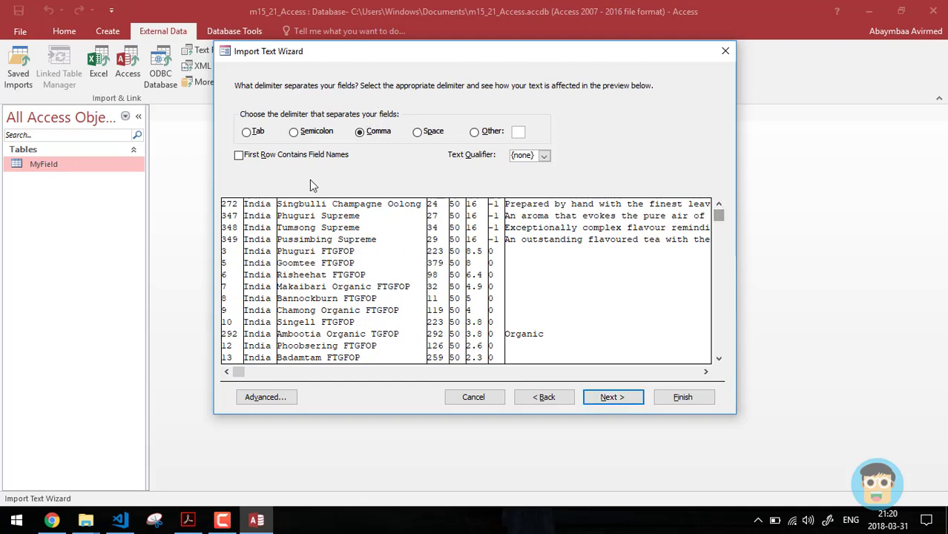
{"action": "left_click", "coordinate": [239, 156]}
{"action": "left_click", "coordinate": [239, 157]}
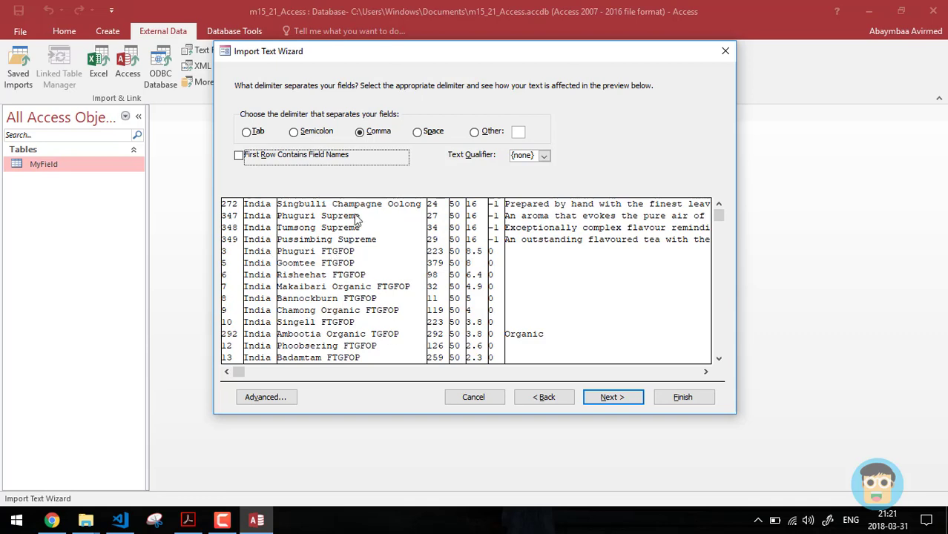
{"action": "left_click", "coordinate": [237, 156]}
{"action": "left_click_drag", "start_coordinate": [394, 51], "coordinate": [438, 124]}
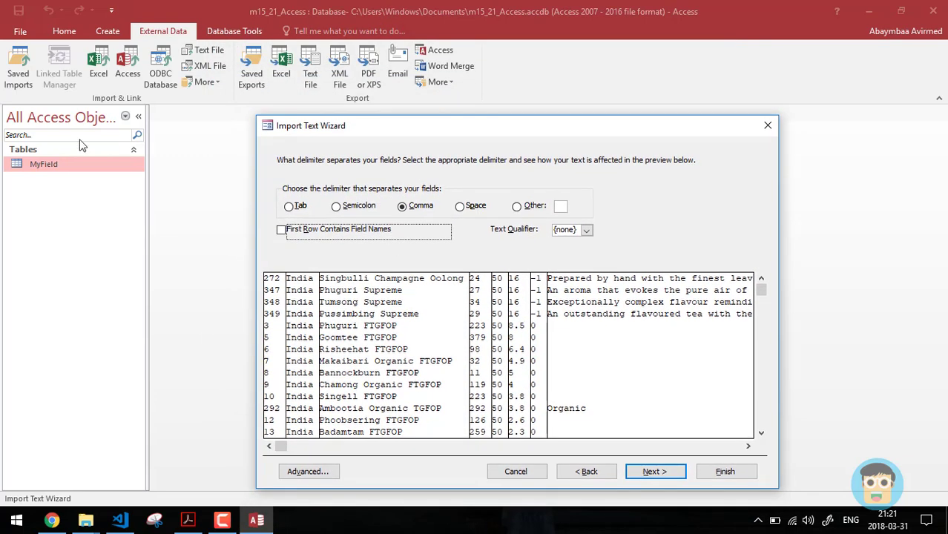
{"action": "left_click_drag", "start_coordinate": [374, 126], "coordinate": [277, 49]}
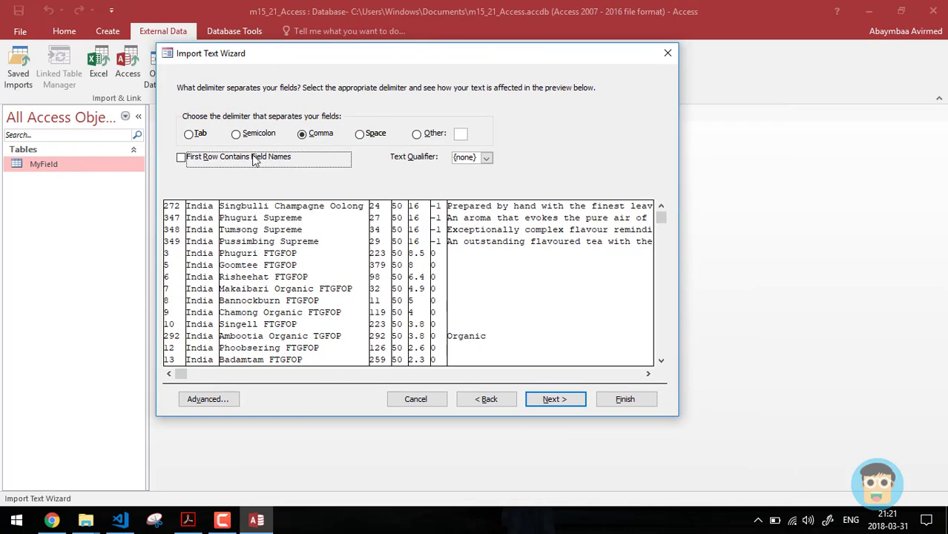
Finish importing the data into the MyField table and close the wizard without saving the import steps
{"action": "left_click", "coordinate": [562, 399]}
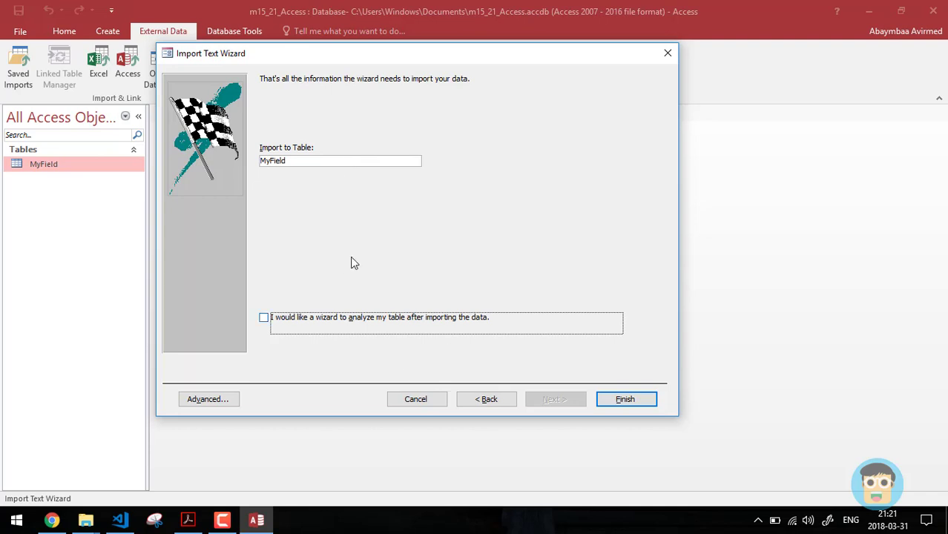
{"action": "left_click", "coordinate": [625, 398]}
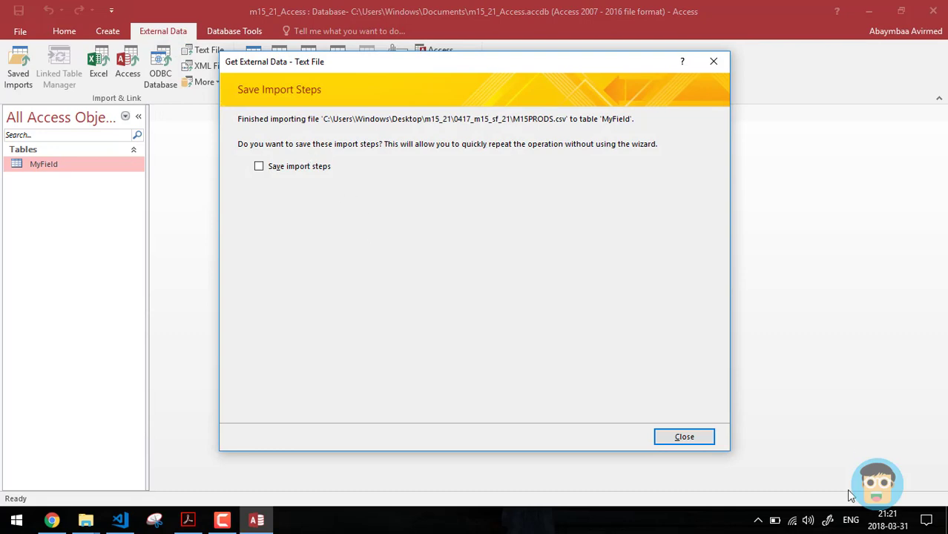
{"action": "left_click", "coordinate": [709, 438]}
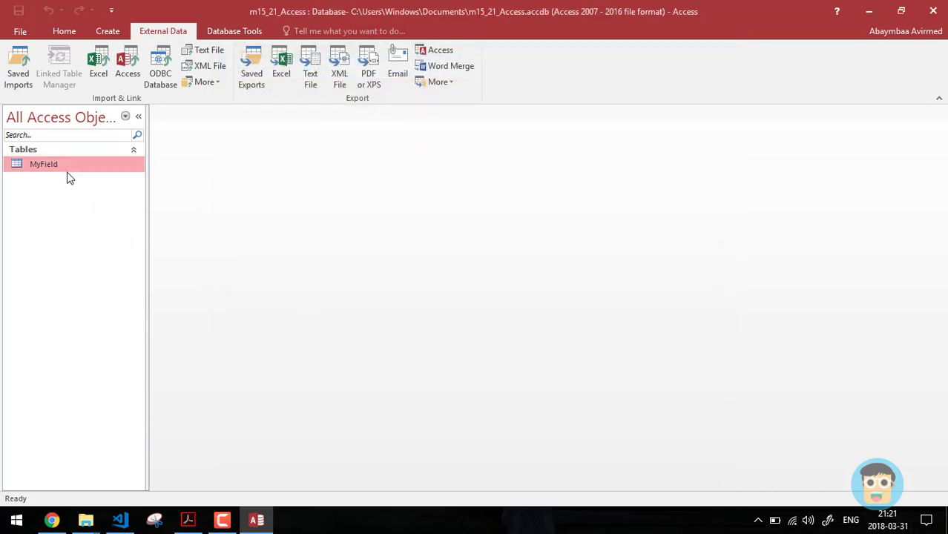
Open the MyField table in Datasheet View and widen the Product column to fit its contents
{"action": "double_click", "coordinate": [35, 163]}
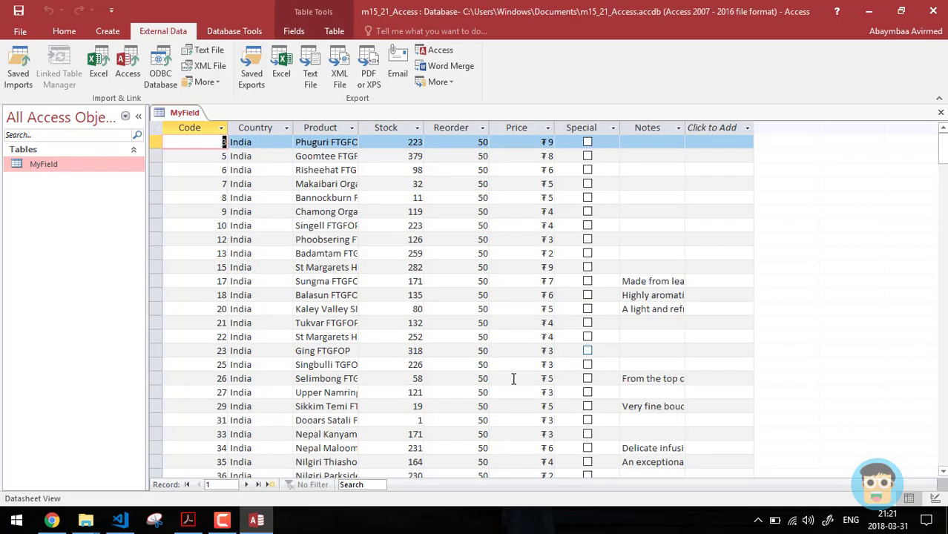
{"action": "left_click", "coordinate": [936, 499]}
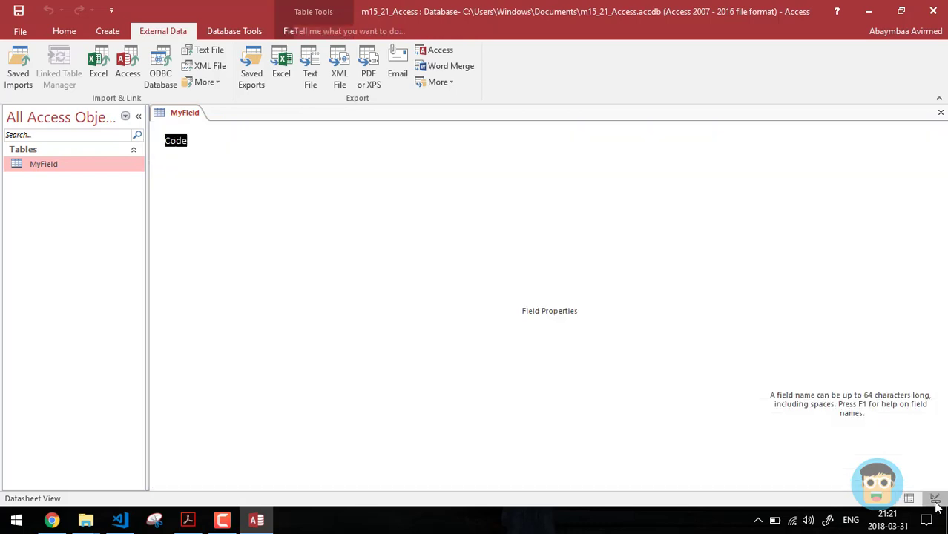
{"action": "left_click", "coordinate": [909, 498]}
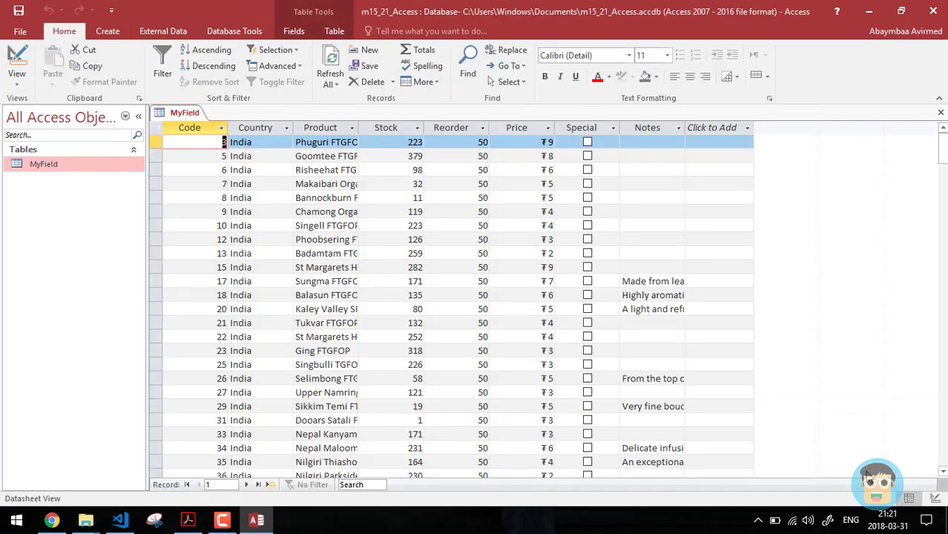
{"action": "left_click", "coordinate": [352, 128]}
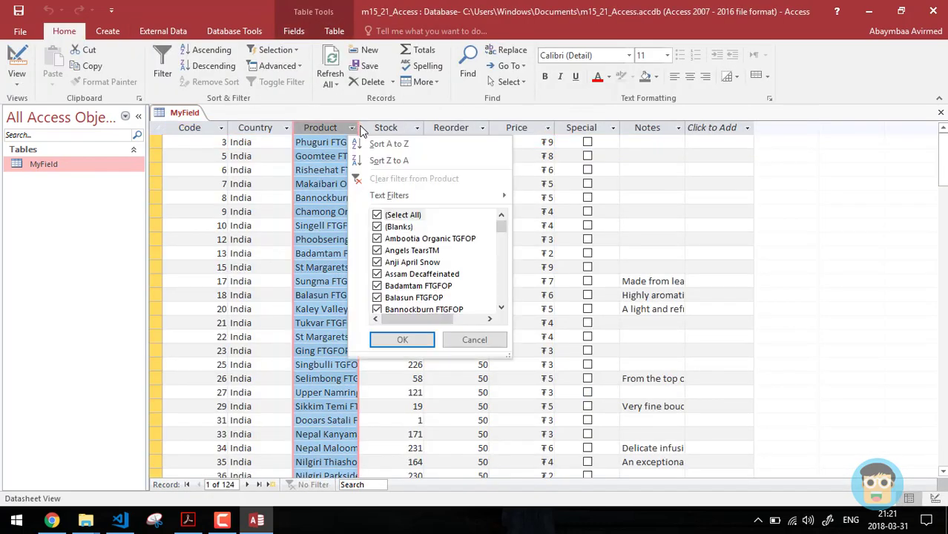
{"action": "left_click", "coordinate": [371, 123]}
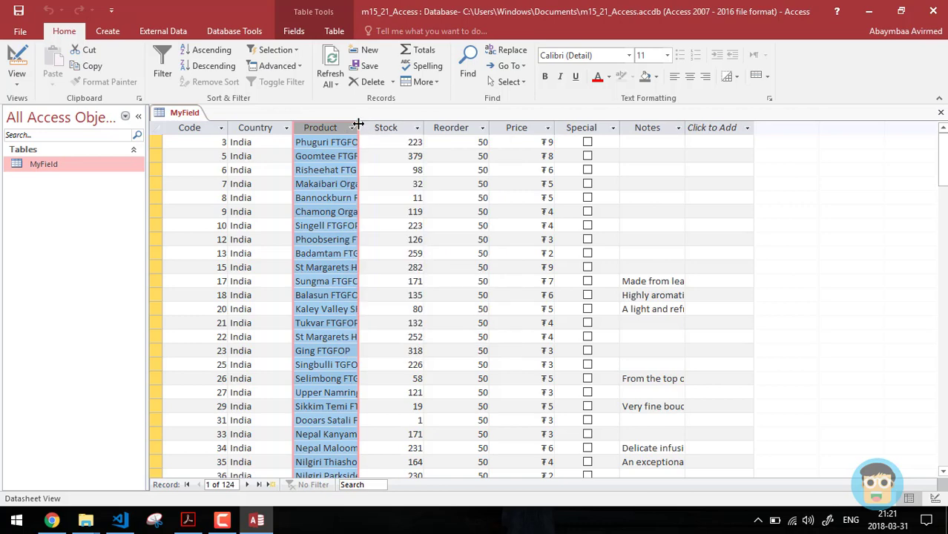
{"action": "double_click", "coordinate": [358, 124]}
Switch to the exam PDF in Acrobat, read tasks 34 to 37 and return to Access
{"action": "left_click", "coordinate": [190, 520]}
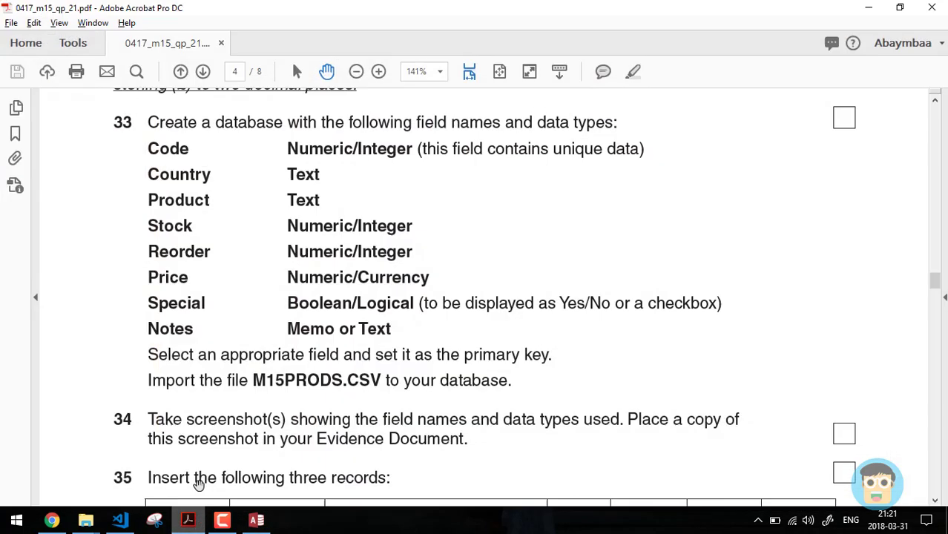
{"action": "scroll", "coordinate": [524, 404], "scroll_direction": "down", "scroll_amount": 5}
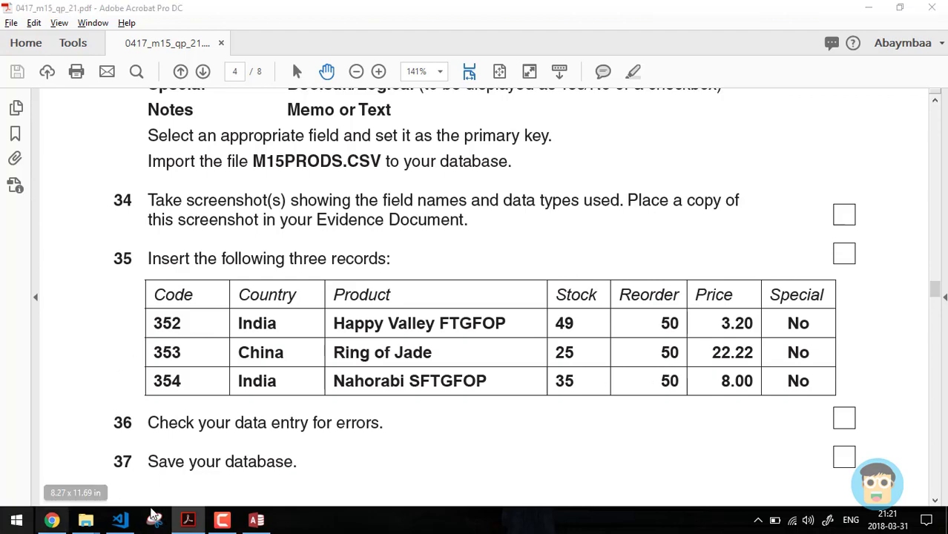
{"action": "left_click", "coordinate": [256, 519]}
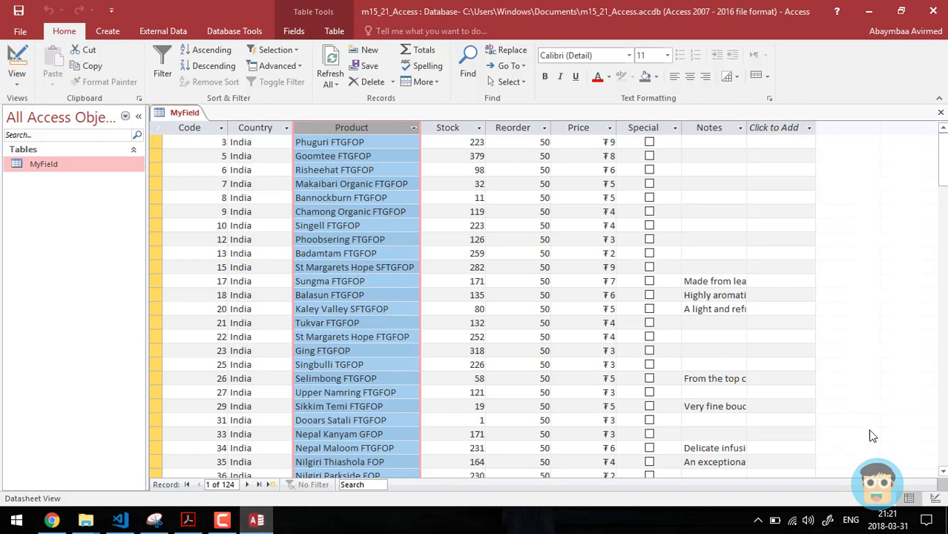
Show the MyField table in Design View and look at the field properties of Country, Product and Stock
{"action": "left_click", "coordinate": [935, 496]}
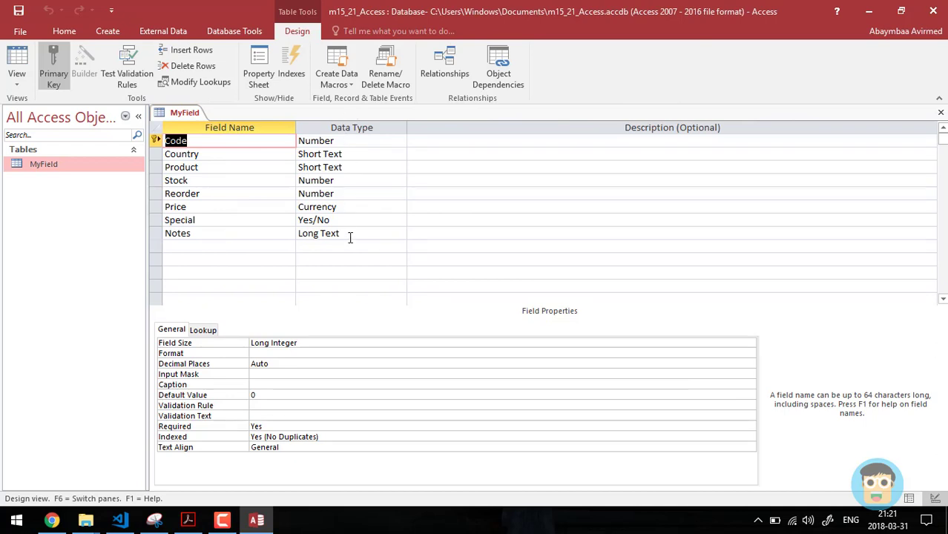
{"action": "left_click", "coordinate": [311, 155]}
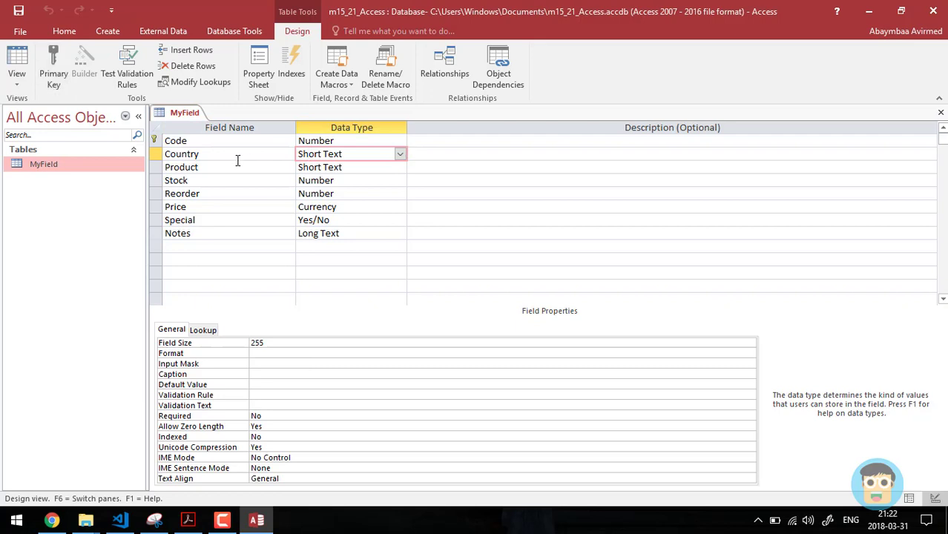
{"action": "left_click", "coordinate": [234, 160]}
{"action": "left_click", "coordinate": [232, 167]}
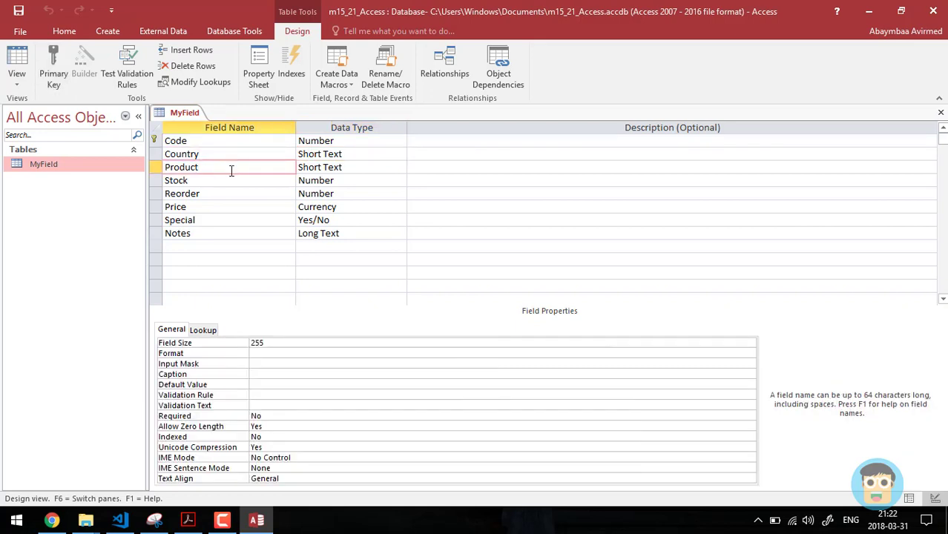
{"action": "left_click", "coordinate": [197, 331]}
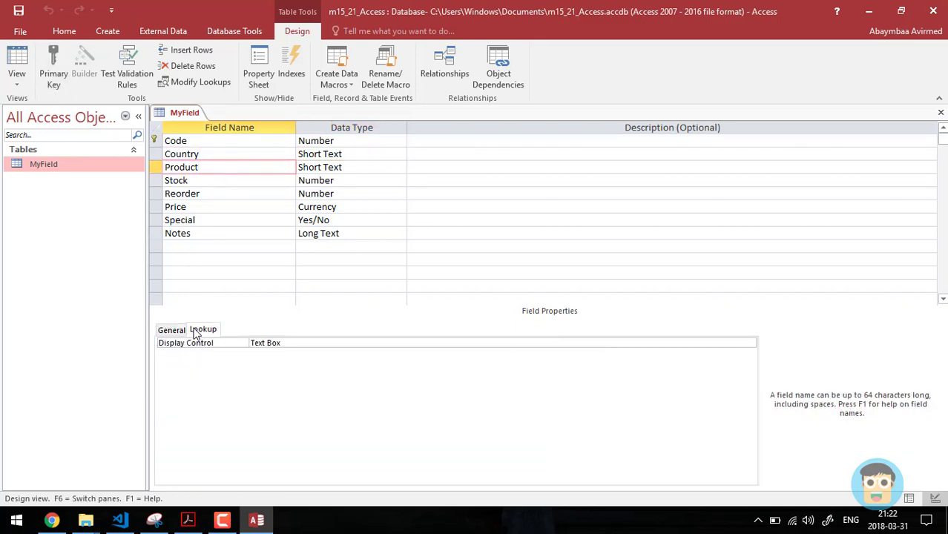
{"action": "left_click", "coordinate": [199, 182]}
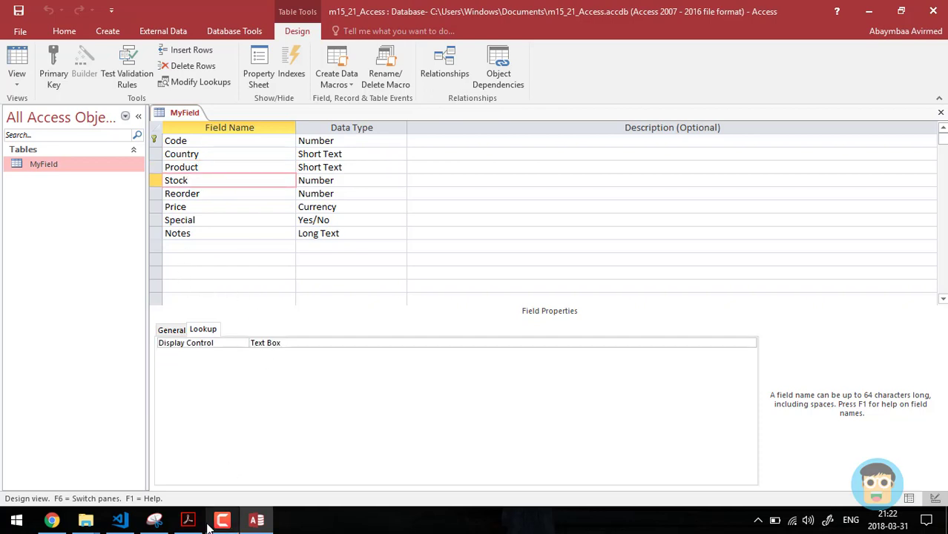
Capture the MyField field names and data types with the Snipping Tool, and close the tool
{"action": "left_click", "coordinate": [154, 520]}
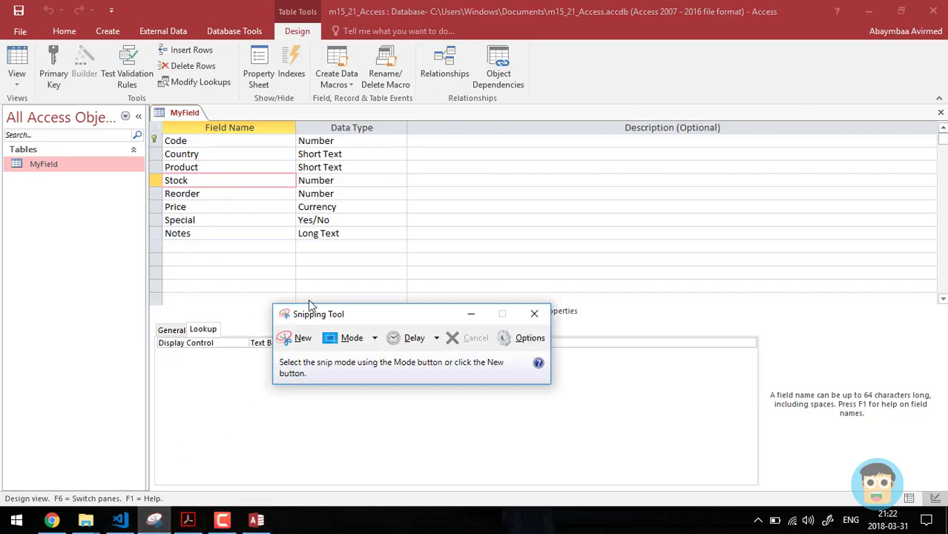
{"action": "left_click", "coordinate": [291, 338]}
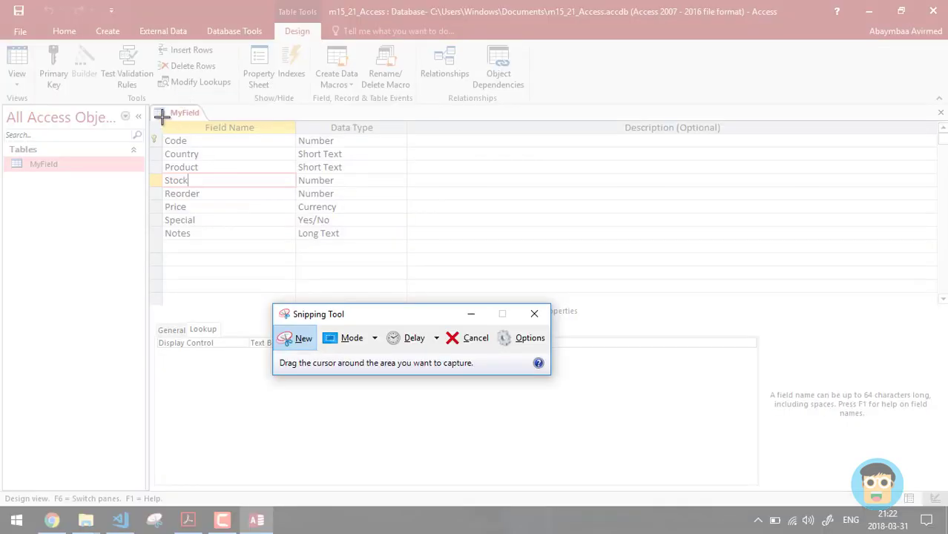
{"action": "left_click_drag", "start_coordinate": [149, 110], "coordinate": [403, 252]}
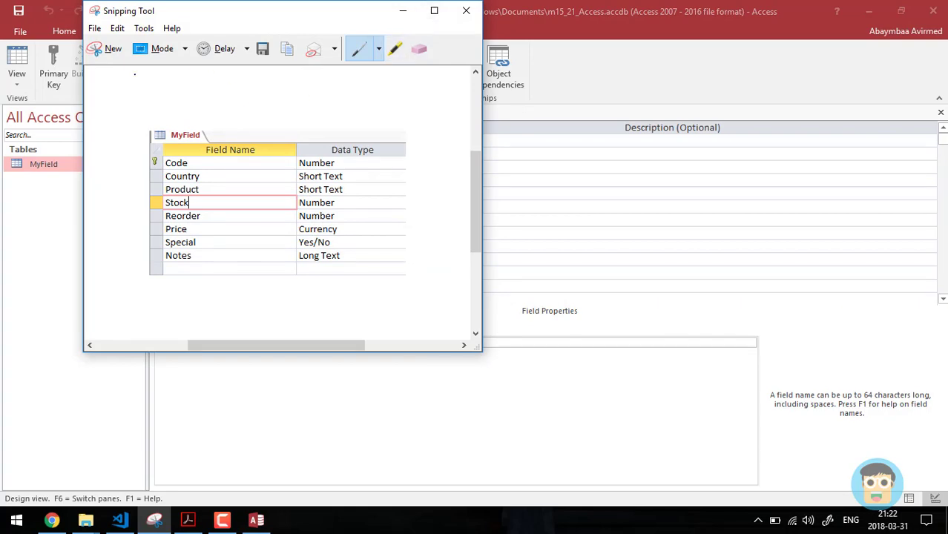
{"action": "left_click", "coordinate": [467, 11]}
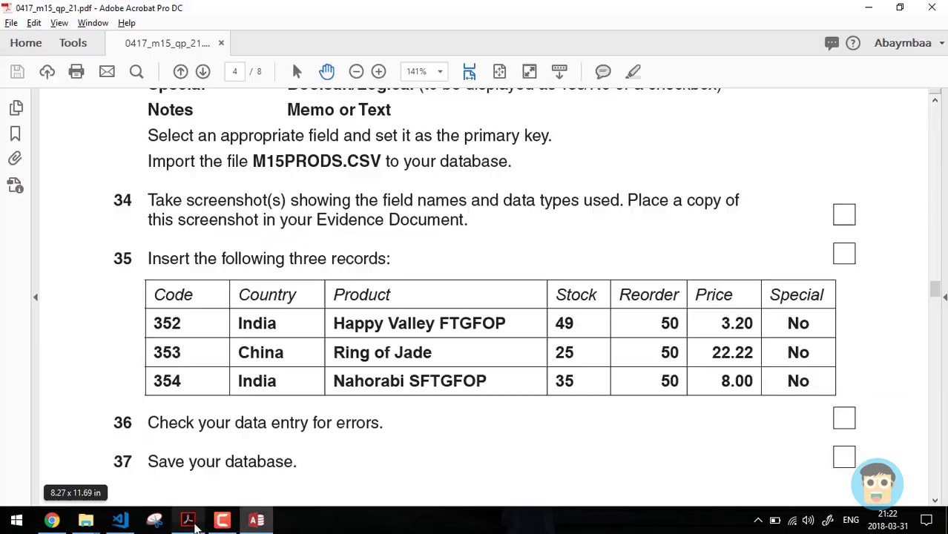
Check the three records of task 35 in the exam PDF and bring up the end of the MyField datasheet in Access
{"action": "left_click", "coordinate": [187, 520]}
{"action": "scroll", "coordinate": [311, 303], "scroll_direction": "down", "scroll_amount": 3}
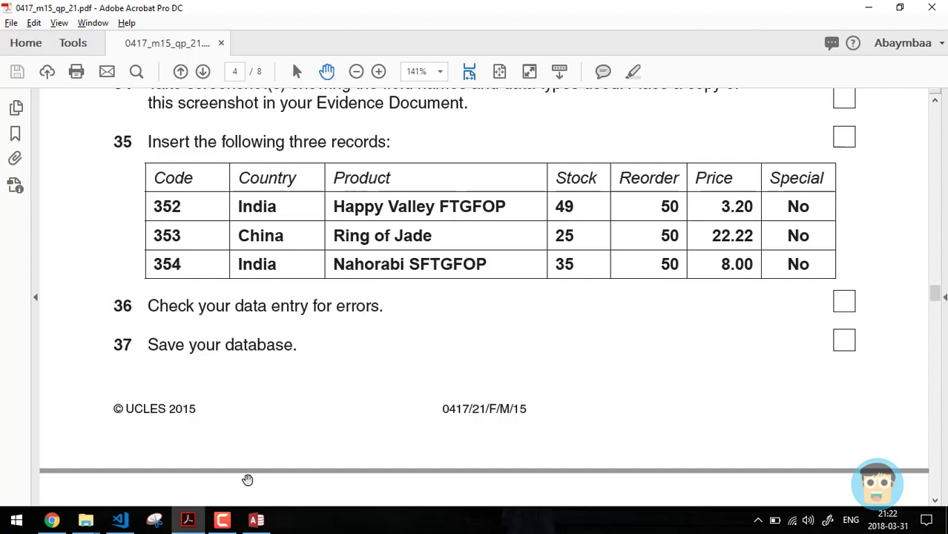
{"action": "left_click", "coordinate": [256, 519]}
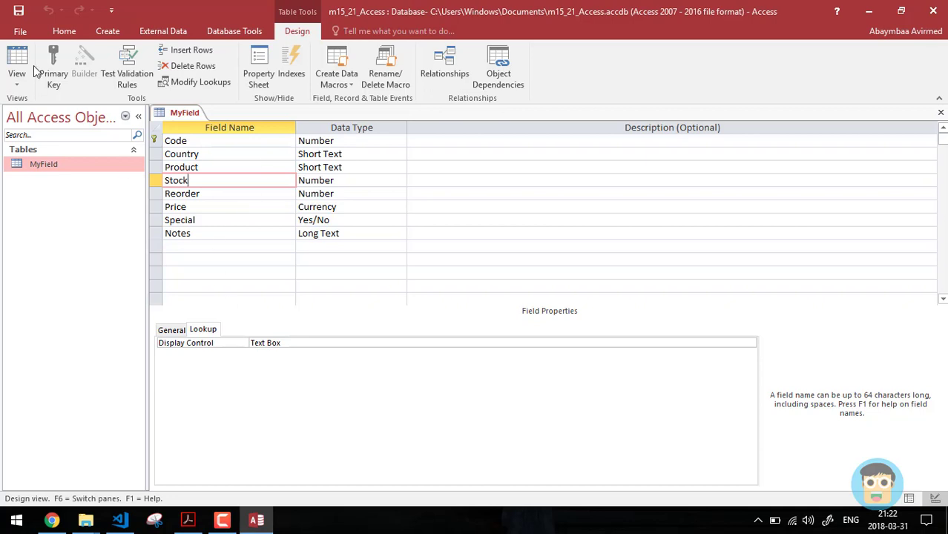
{"action": "left_click", "coordinate": [16, 81]}
{"action": "left_click", "coordinate": [45, 104]}
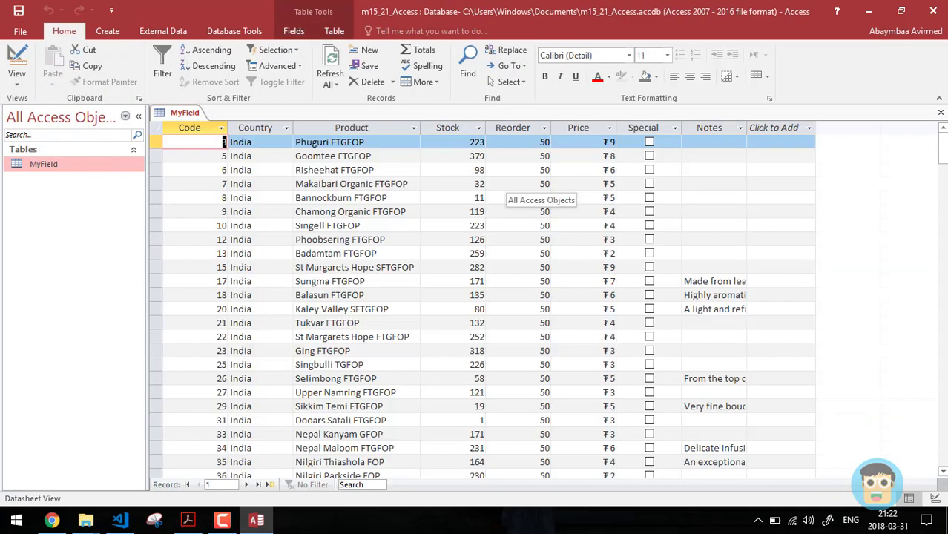
{"action": "left_click_drag", "start_coordinate": [943, 148], "coordinate": [944, 469]}
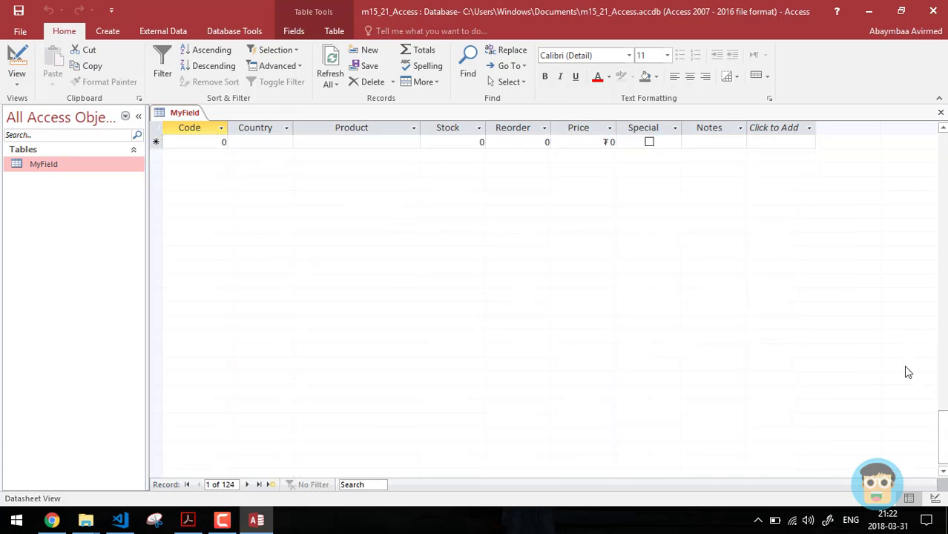
{"action": "scroll", "coordinate": [908, 372], "scroll_direction": "up", "scroll_amount": 2}
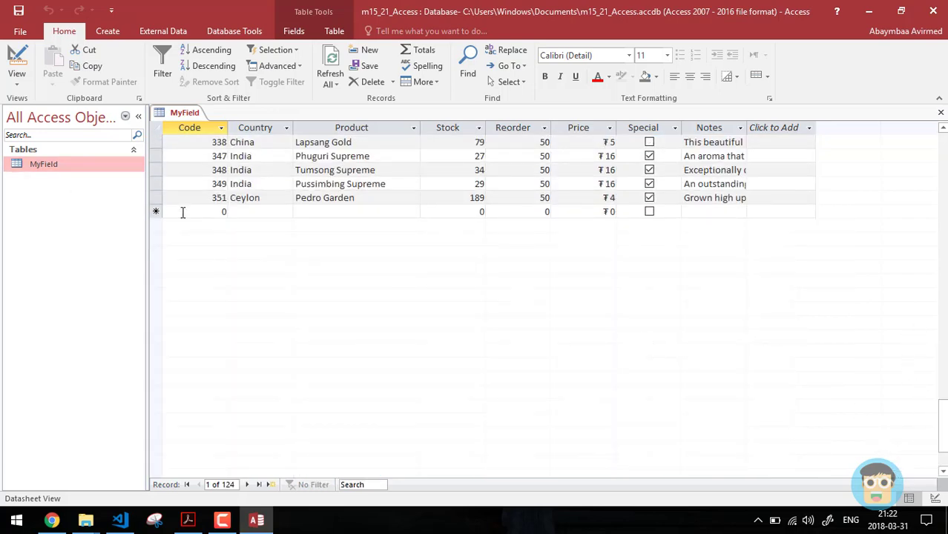
Start a new MyField record with code 352 and country India, consulting the exam PDF in Acrobat for the values
{"action": "left_click", "coordinate": [206, 212]}
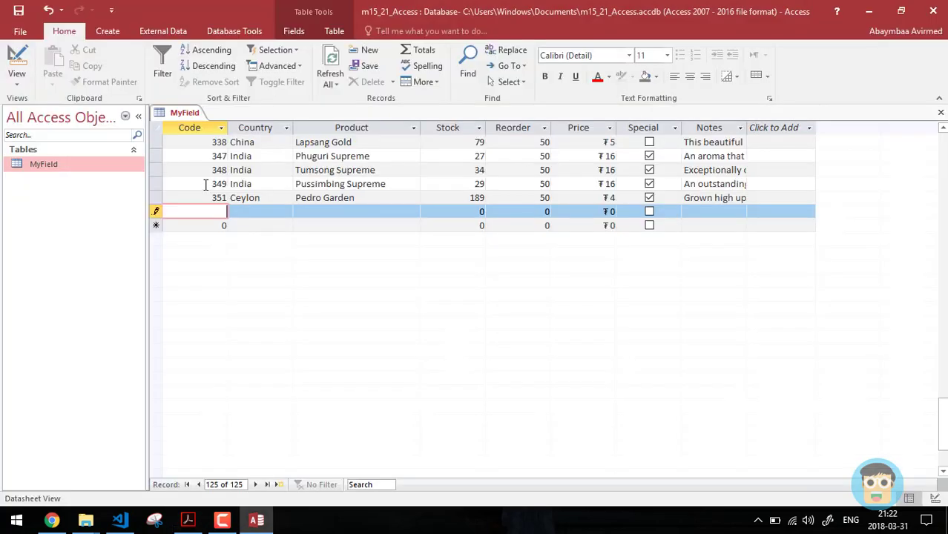
{"action": "key", "text": "Tab"}
{"action": "key", "text": "alt+Tab"}
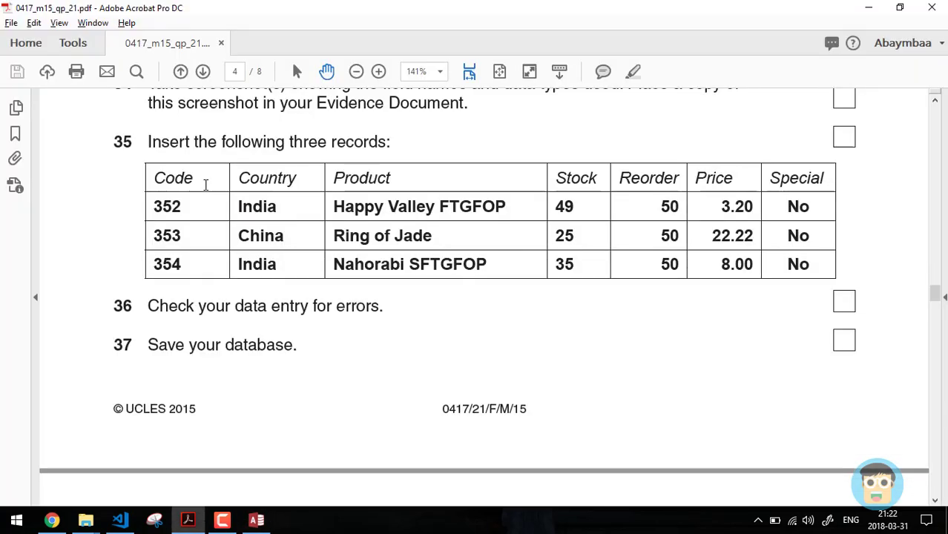
{"action": "key", "text": "alt+Tab"}
{"action": "type", "text": "India"}
{"action": "key", "text": "Tab"}
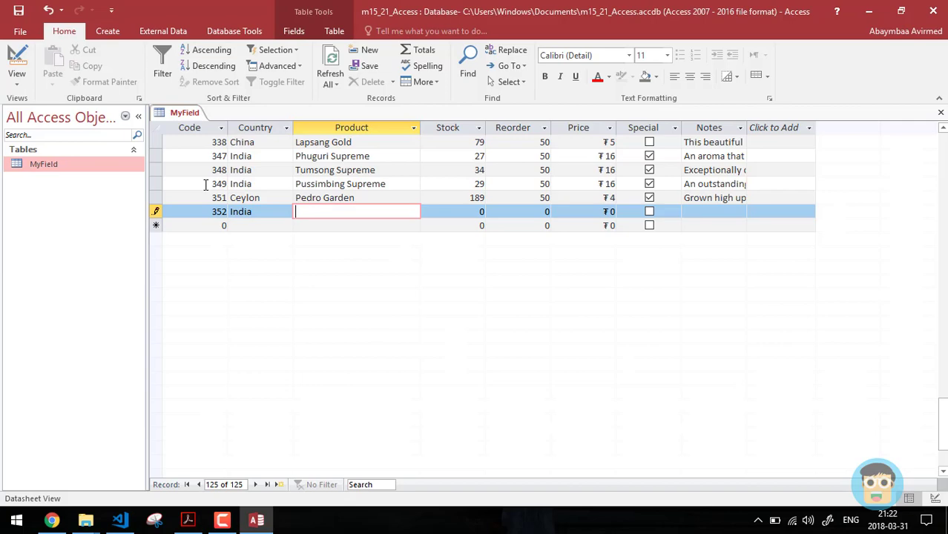
Enter Happy Valley FTGFOP as the product of record 352, consulting the exam PDF in Acrobat for the name
{"action": "key", "text": "alt+Tab"}
{"action": "key", "text": "alt+Tab"}
{"action": "type", "text": "H"}
{"action": "key", "text": "alt+Tab"}
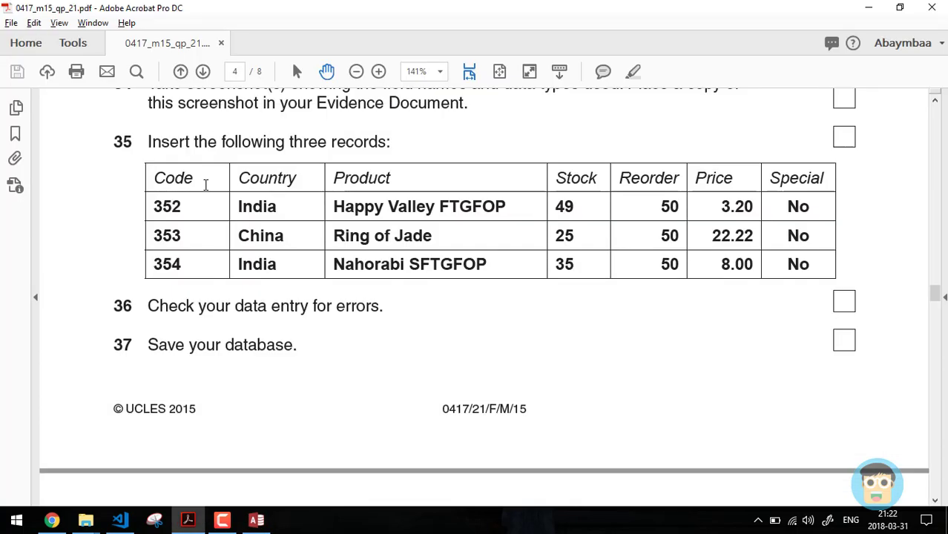
{"action": "key", "text": "alt+Tab"}
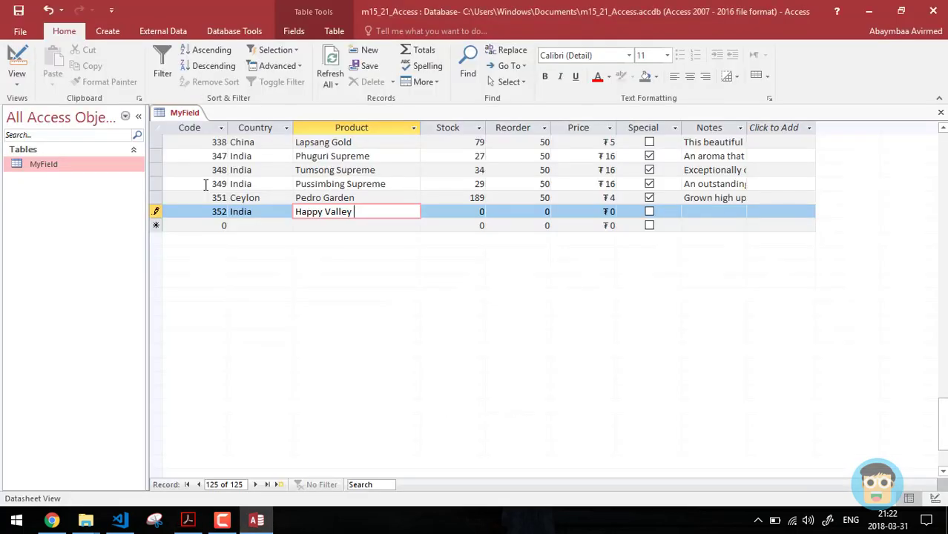
{"action": "key", "text": "Tab"}
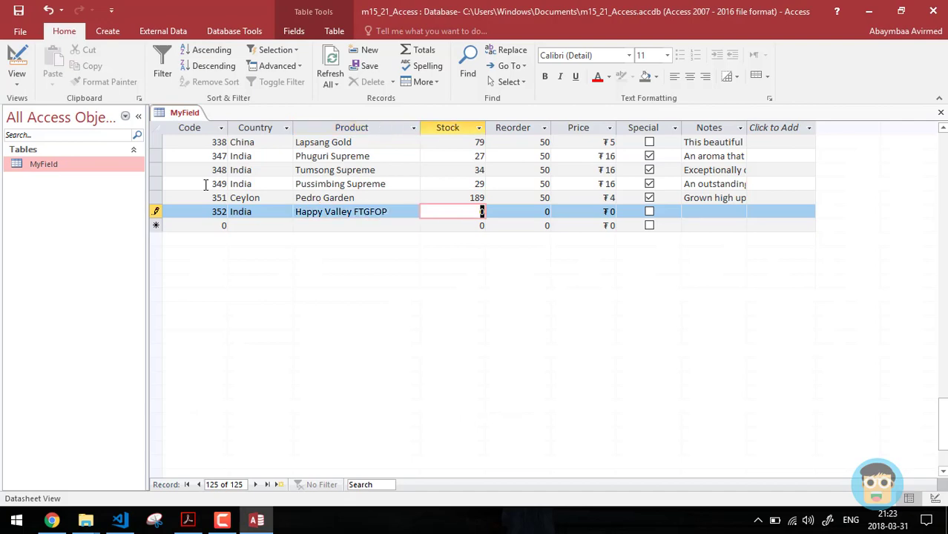
Set the stock of record 352 to 49 and its reorder level to 50, following the exam PDF
{"action": "key", "text": "alt+Tab"}
{"action": "key", "text": "alt+Tab"}
{"action": "type", "text": "49"}
{"action": "key", "text": "alt+Tab"}
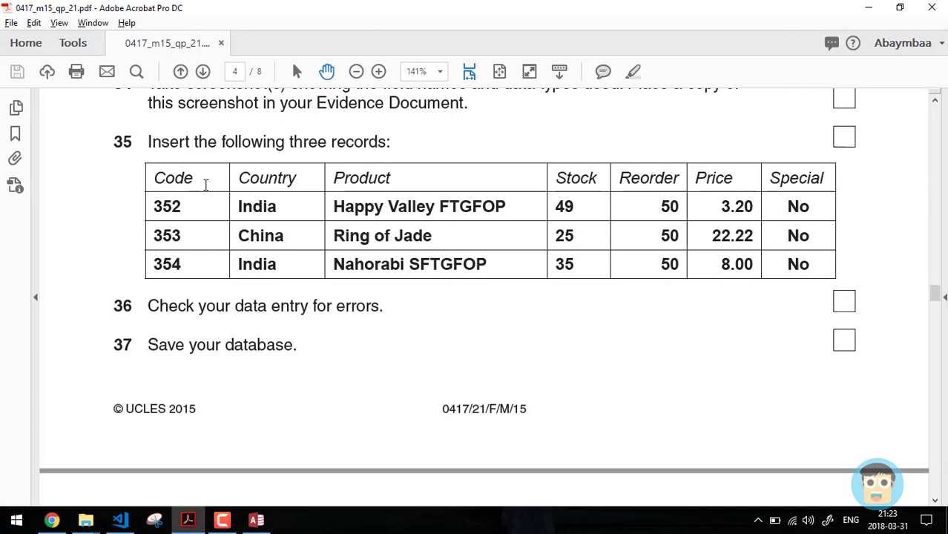
{"action": "key", "text": "alt+Tab"}
{"action": "type", "text": "50"}
{"action": "key", "text": "Tab"}
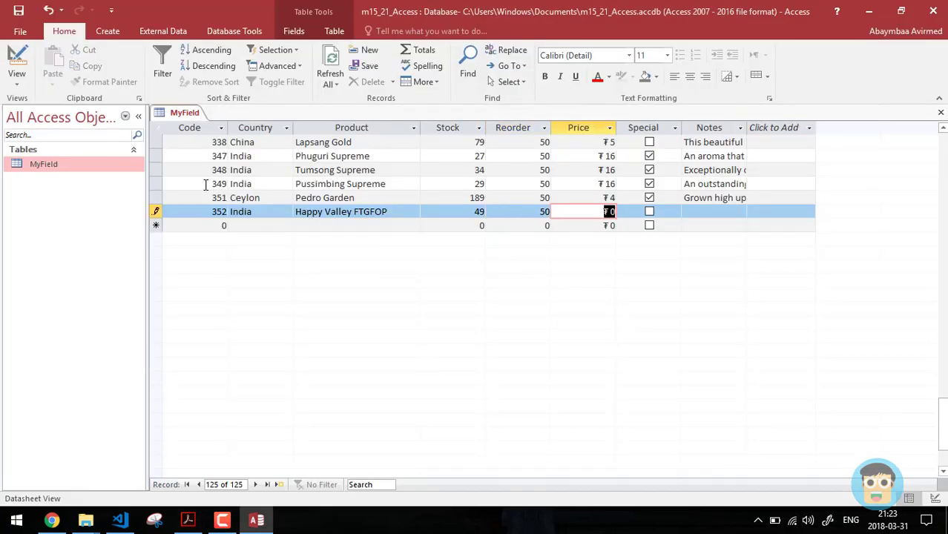
Set the price of record 352 to 3.20 and leave its Special box unticked, following the exam PDF
{"action": "key", "text": "alt+Tab"}
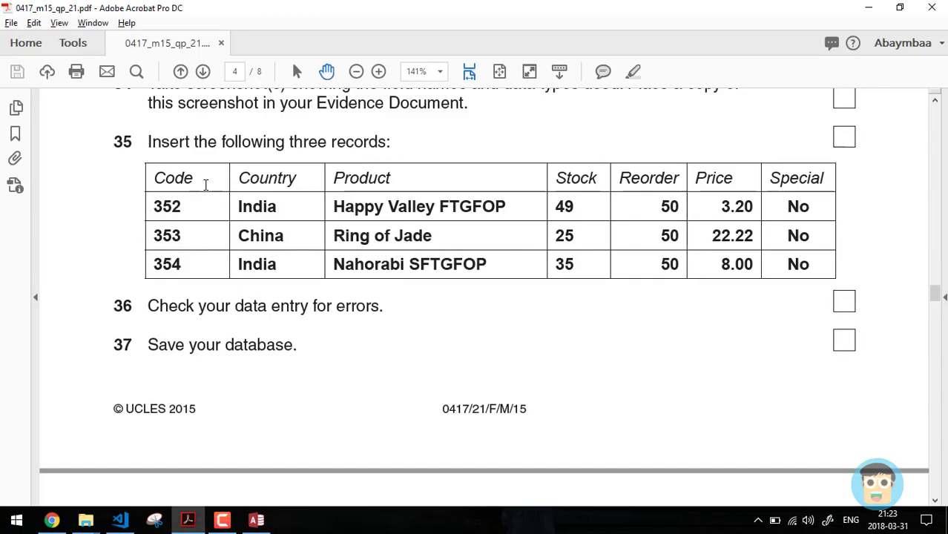
{"action": "key", "text": "alt+Tab"}
{"action": "type", "text": "3.2"}
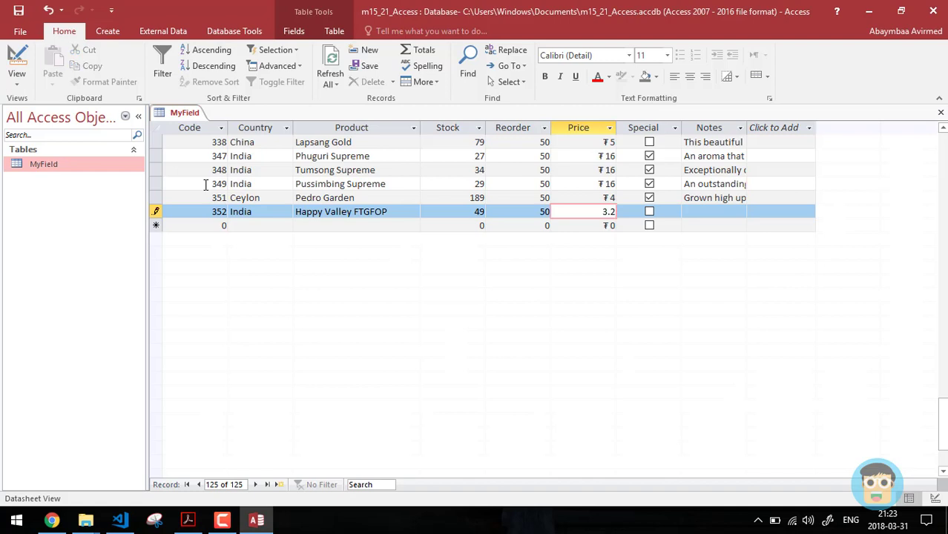
{"action": "type", "text": "0"}
{"action": "key", "text": "Tab"}
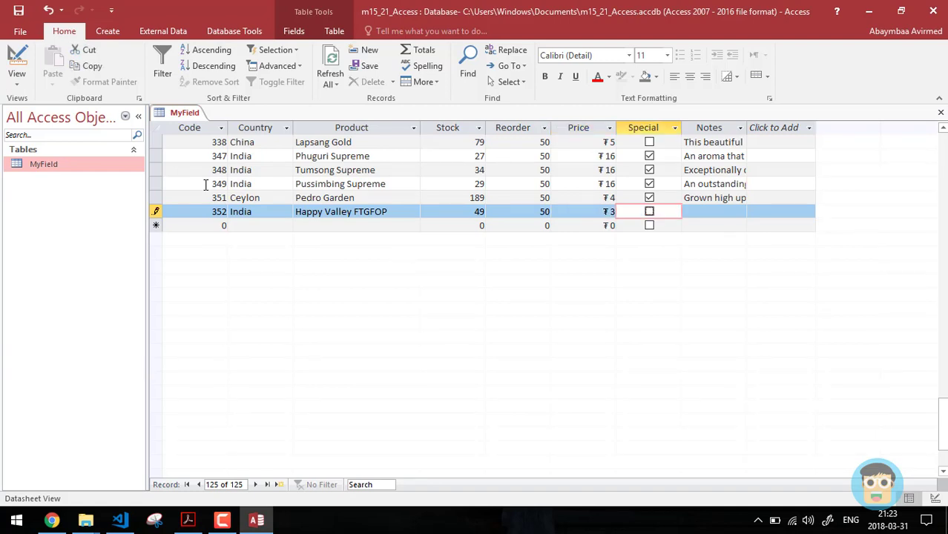
{"action": "key", "text": "alt+Tab"}
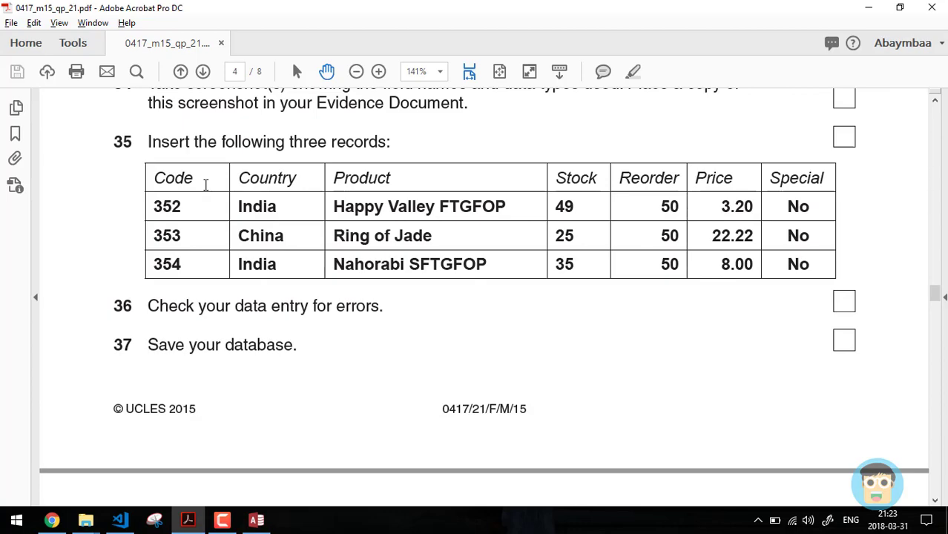
{"action": "key", "text": "alt+Tab"}
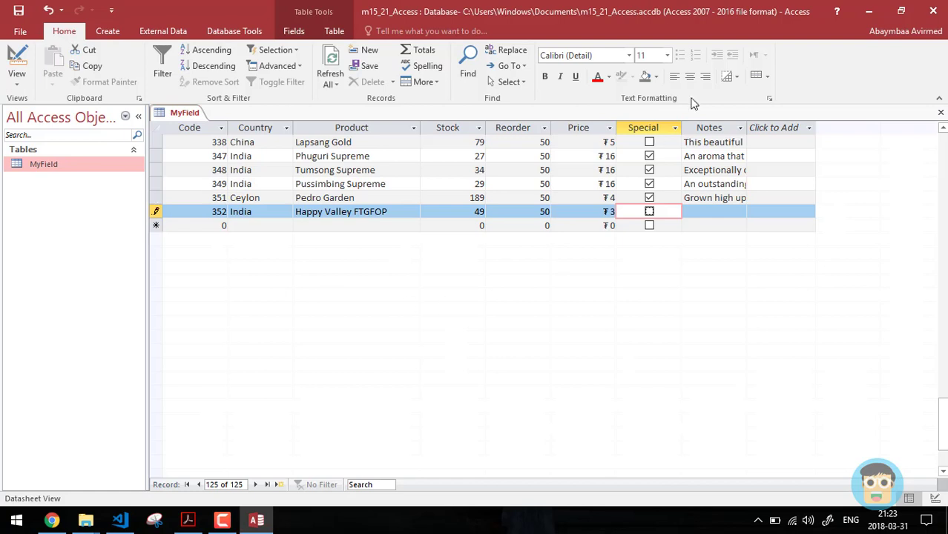
{"action": "left_click", "coordinate": [689, 210]}
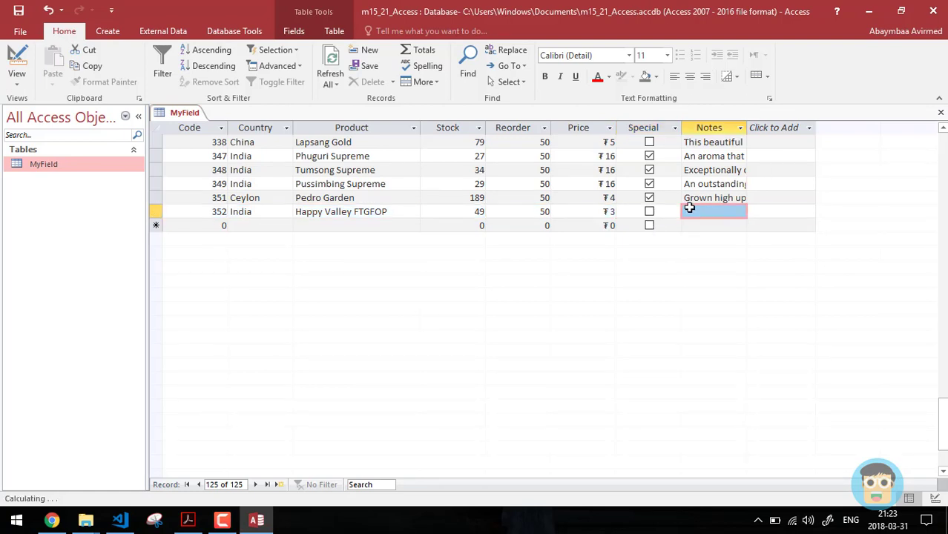
{"action": "left_click", "coordinate": [649, 212]}
{"action": "left_click", "coordinate": [649, 213]}
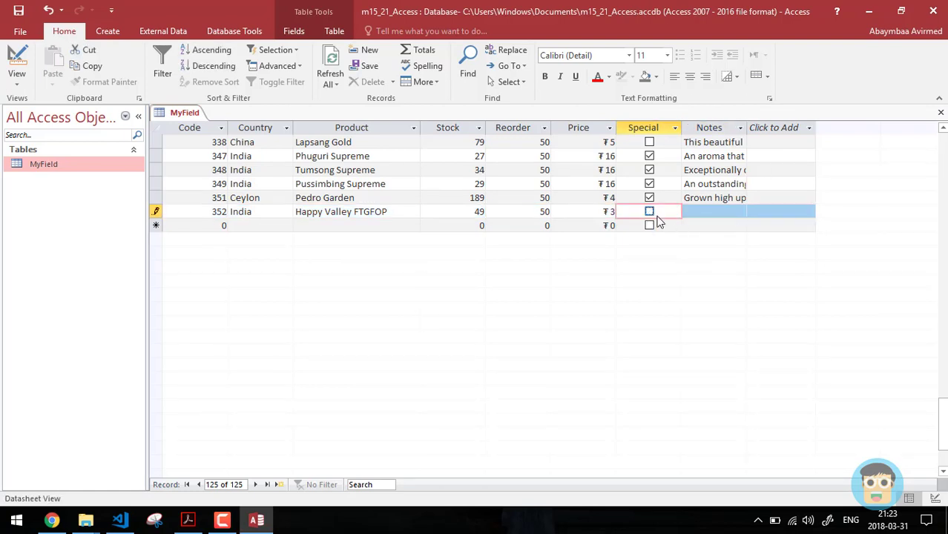
Change the display format of the Special field to True/False
{"action": "left_click_drag", "start_coordinate": [942, 427], "coordinate": [829, 16]}
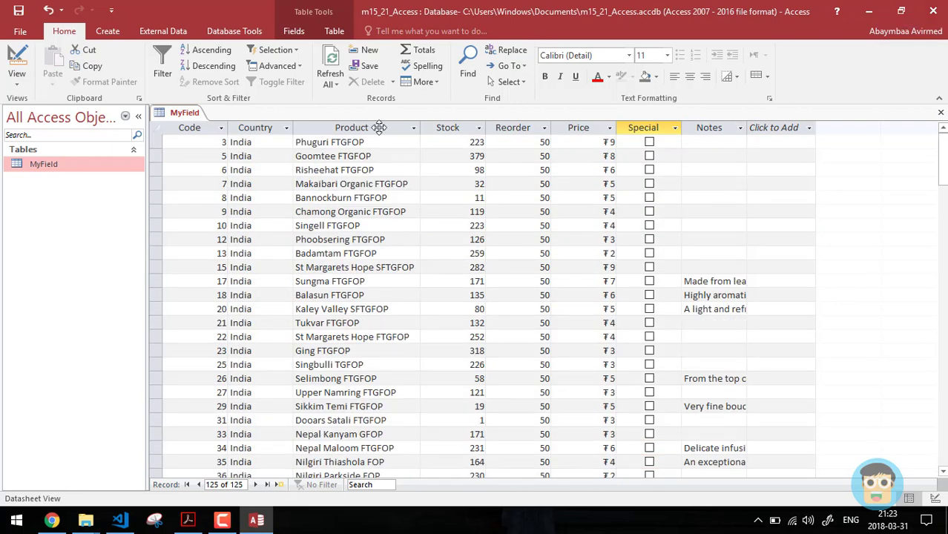
{"action": "left_click", "coordinate": [294, 31]}
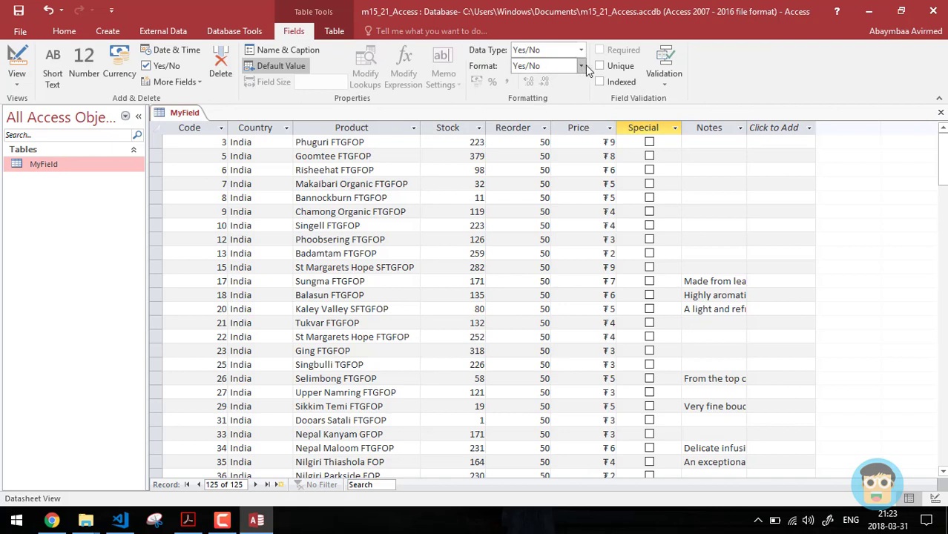
{"action": "left_click", "coordinate": [581, 66]}
{"action": "left_click", "coordinate": [577, 80]}
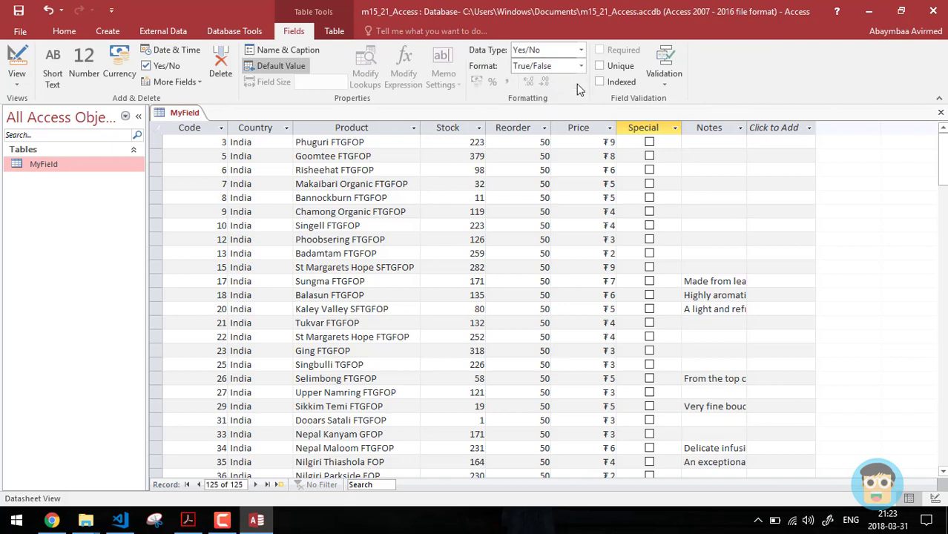
{"action": "left_click", "coordinate": [651, 124]}
{"action": "left_click", "coordinate": [582, 124]}
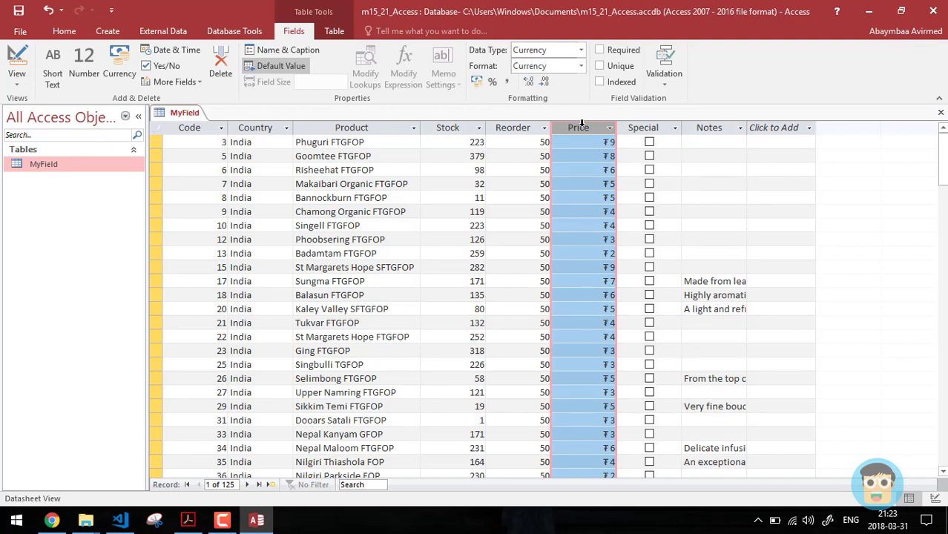
Set the Special field's data type and format back to Yes/No
{"action": "left_click", "coordinate": [651, 128]}
{"action": "left_click", "coordinate": [581, 50]}
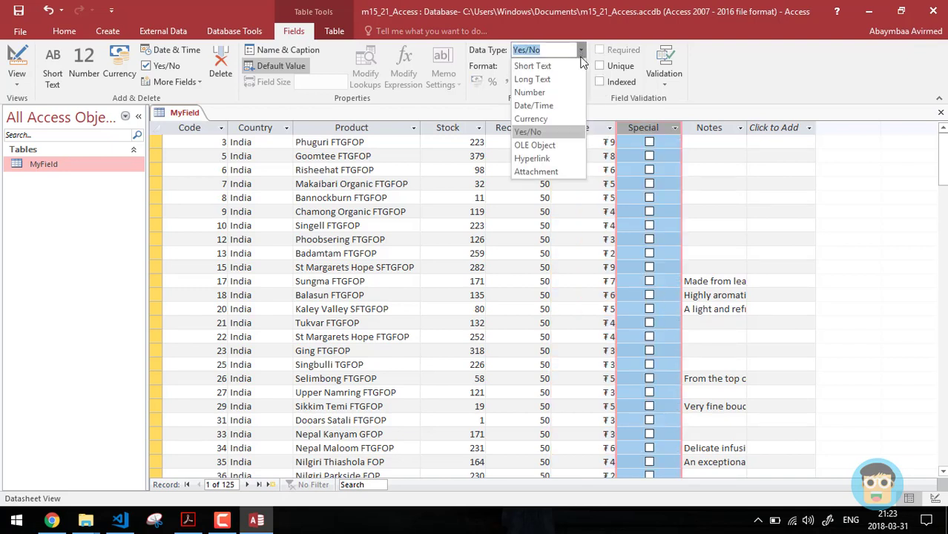
{"action": "left_click", "coordinate": [552, 131]}
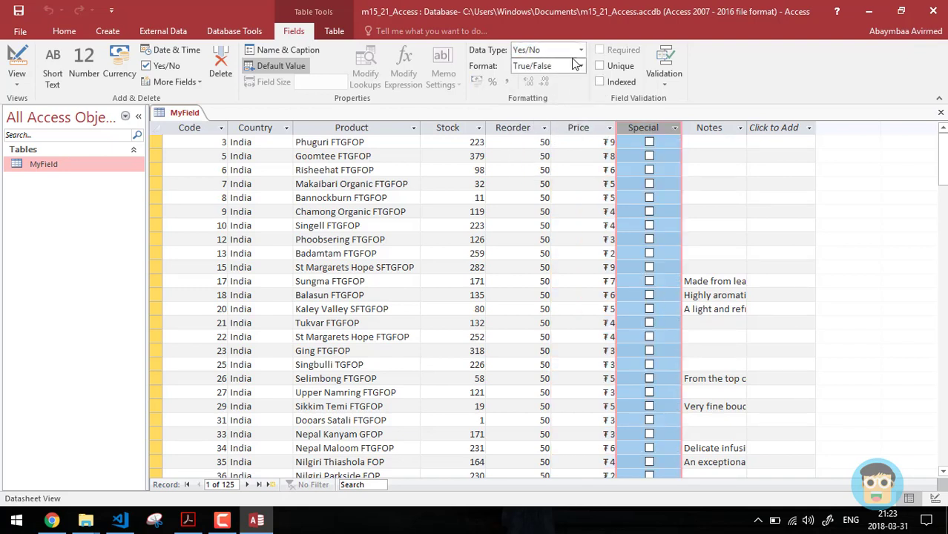
{"action": "left_click", "coordinate": [583, 66]}
{"action": "left_click", "coordinate": [560, 97]}
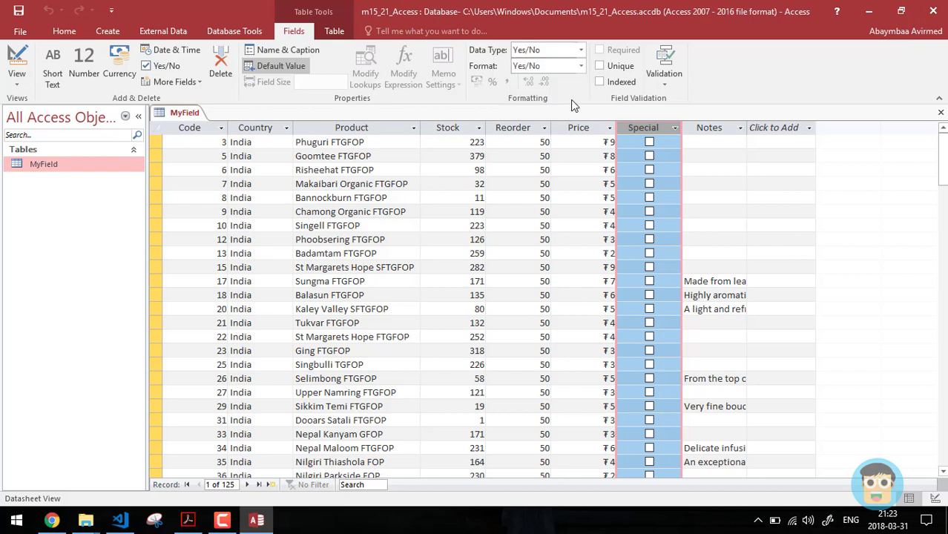
{"action": "right_click", "coordinate": [663, 127]}
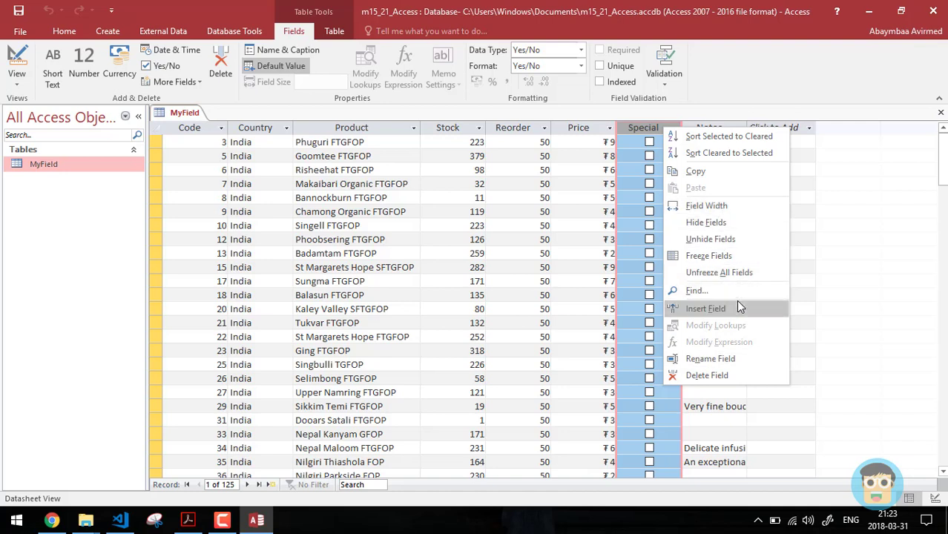
{"action": "left_click", "coordinate": [872, 192]}
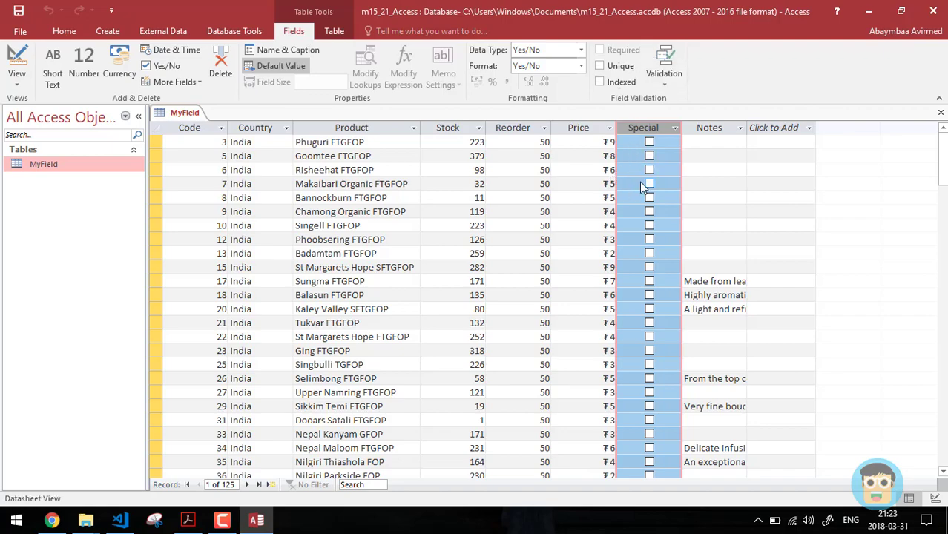
{"action": "mouse_move", "coordinate": [942, 160]}
{"action": "left_mouse_down"}
{"action": "mouse_move", "coordinate": [941, 408]}
{"action": "mouse_move", "coordinate": [941, 148]}
{"action": "left_mouse_up"}
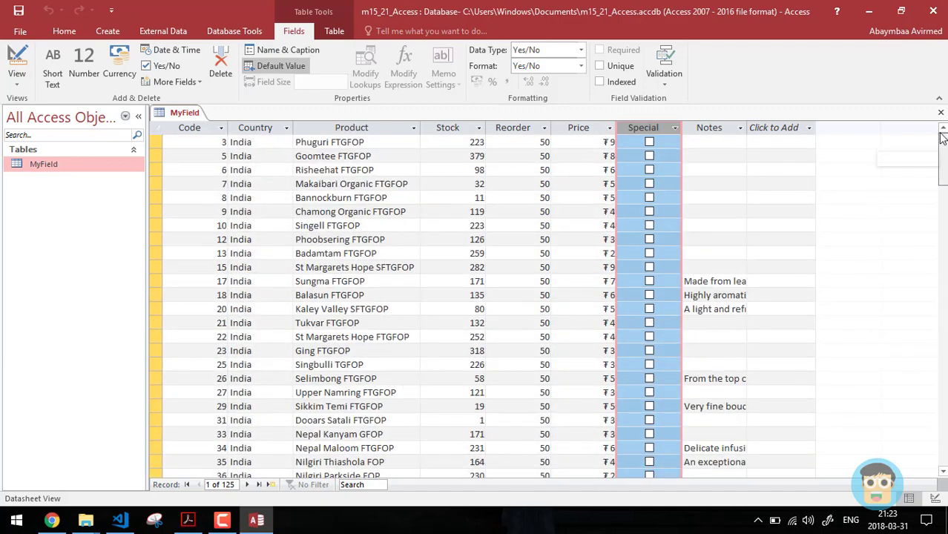
Start a new record at the end of MyField with Special ticked, code 353 and country China, following the exam PDF
{"action": "key", "text": "alt+Tab"}
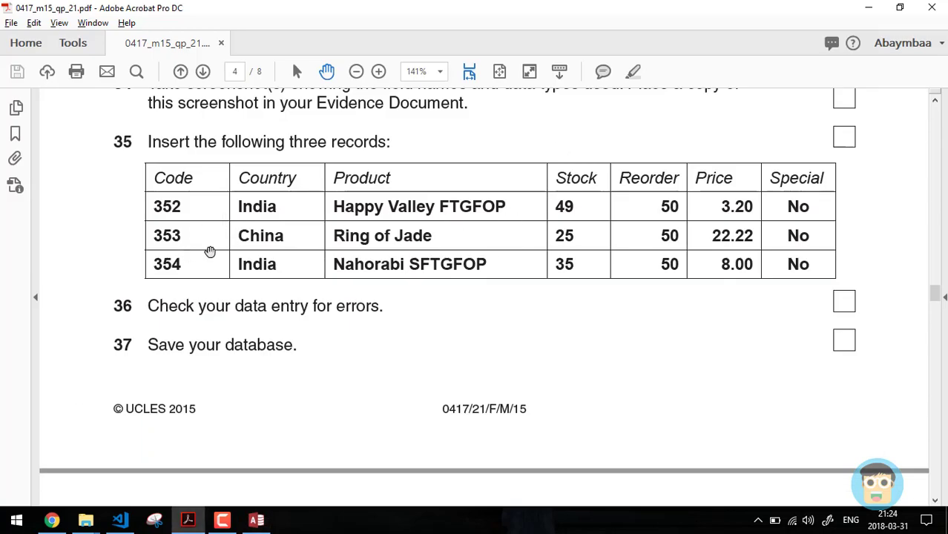
{"action": "key", "text": "alt+Tab"}
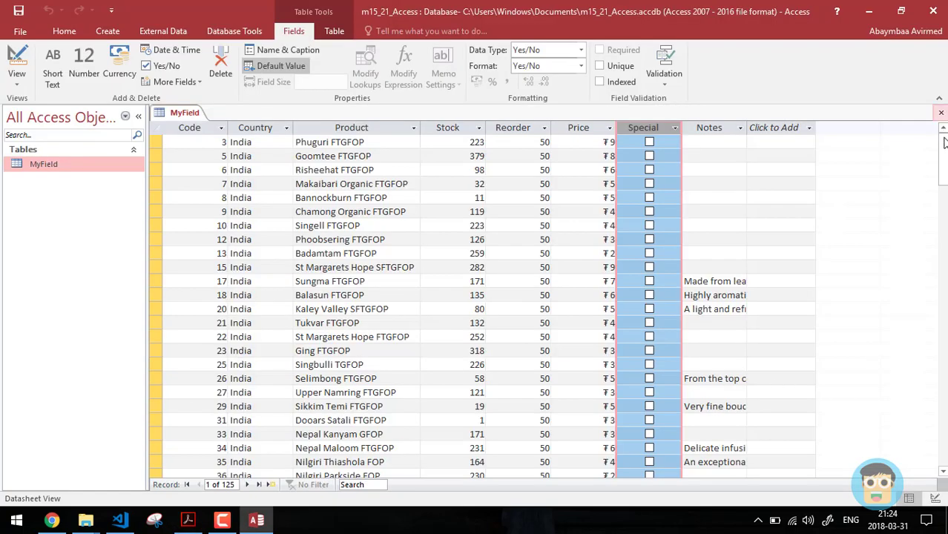
{"action": "left_click_drag", "start_coordinate": [944, 148], "coordinate": [944, 434]}
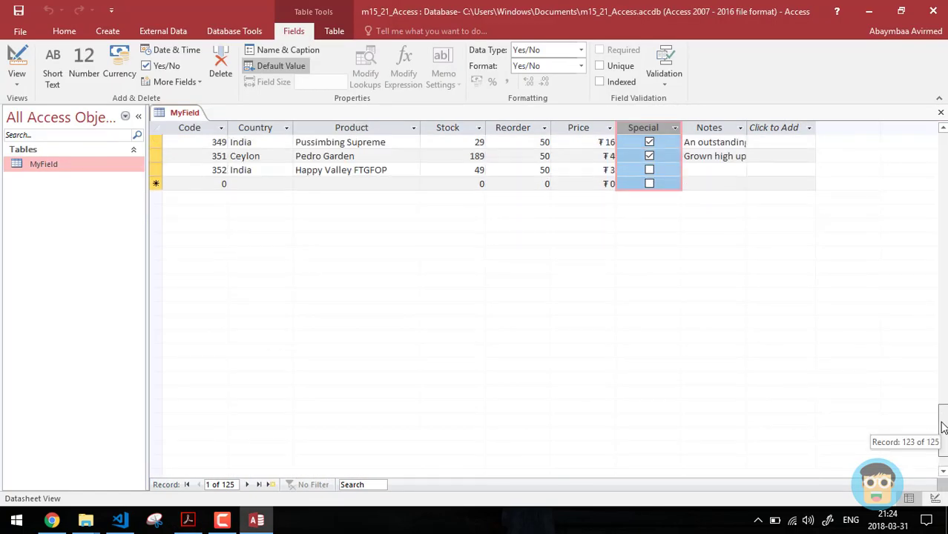
{"action": "left_click", "coordinate": [650, 184]}
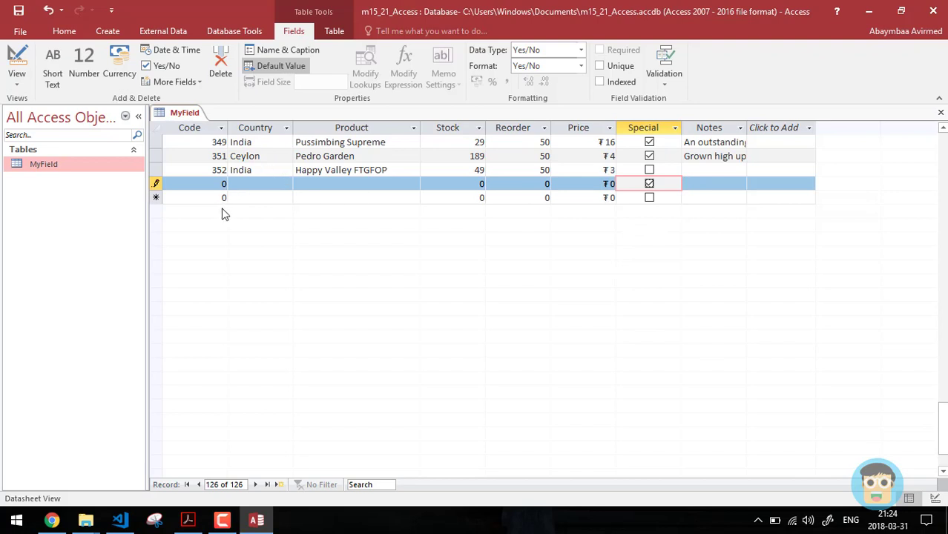
{"action": "left_click", "coordinate": [214, 185]}
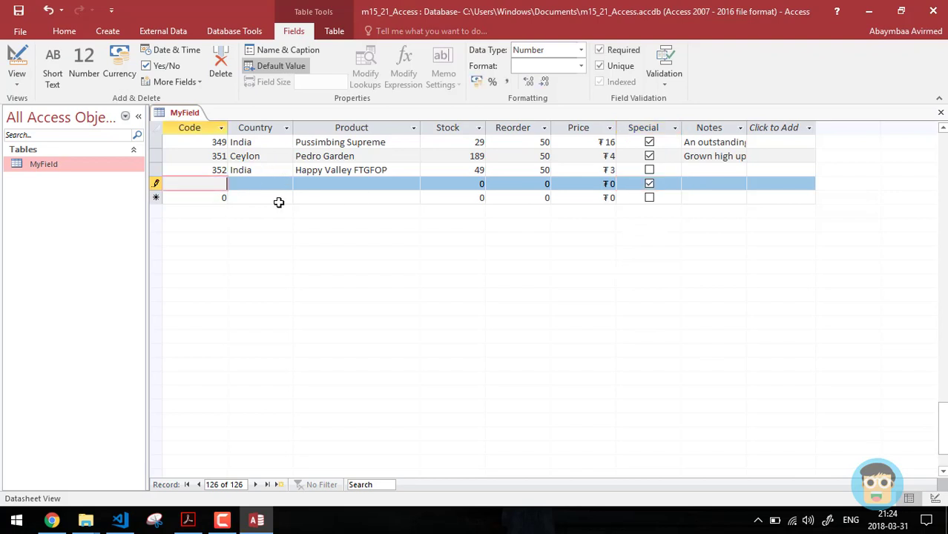
{"action": "key", "text": "Tab"}
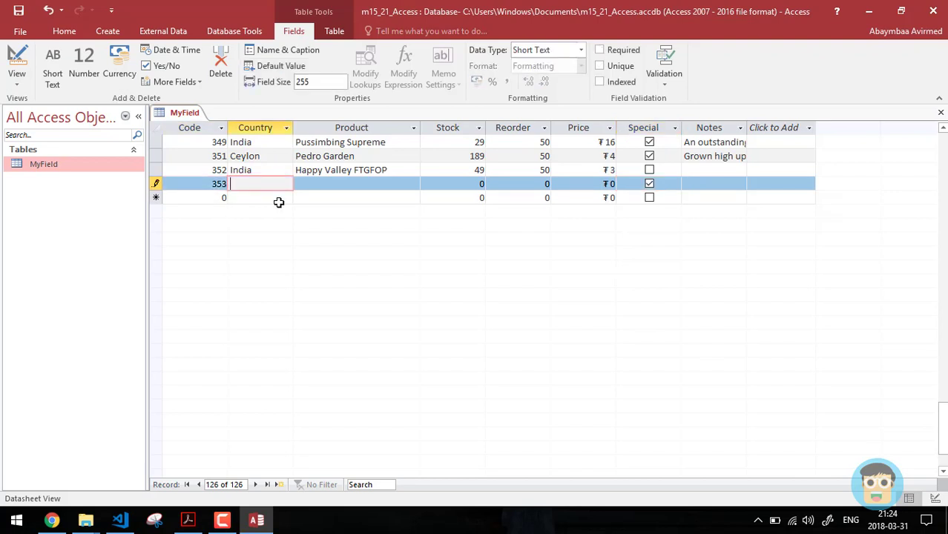
{"action": "type", "text": "China"}
Enter Ring of Jade as the product of record 353, checking the name in the exam PDF
{"action": "key", "text": "alt+Tab"}
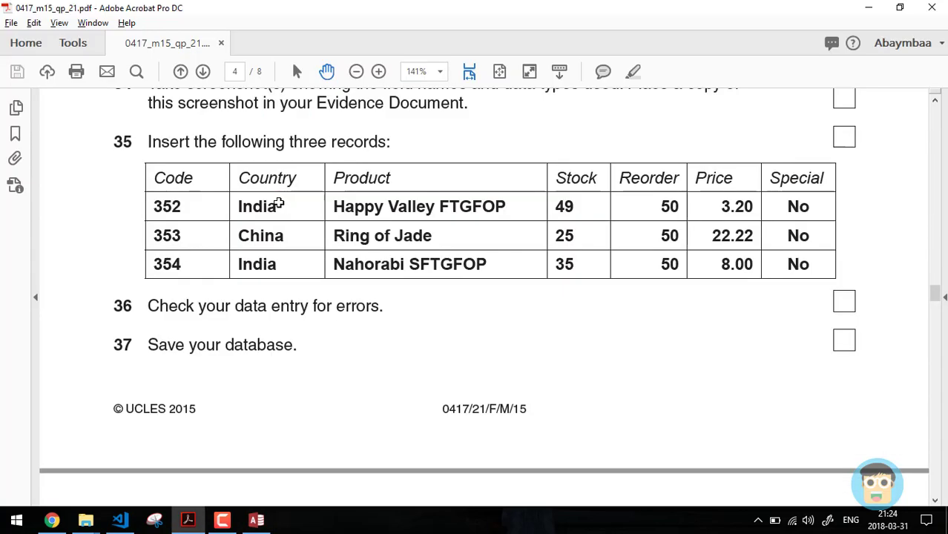
{"action": "key", "text": "alt+Tab"}
{"action": "key", "text": "Tab"}
{"action": "type", "text": "R"}
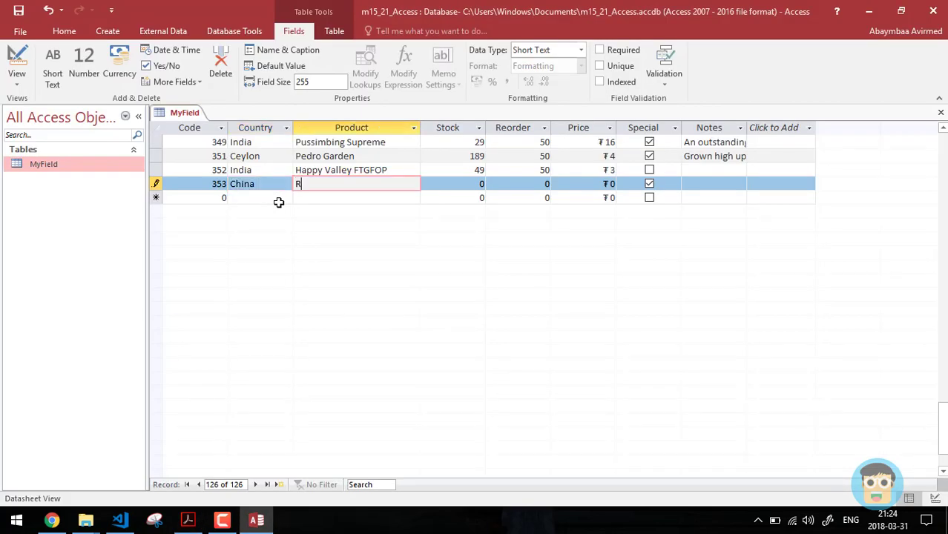
{"action": "type", "text": "ing of Jade"}
{"action": "key", "text": "Tab"}
Set the stock of record 353 to 25 and its reorder level to 50, consulting the exam PDF
{"action": "key", "text": "alt+Tab"}
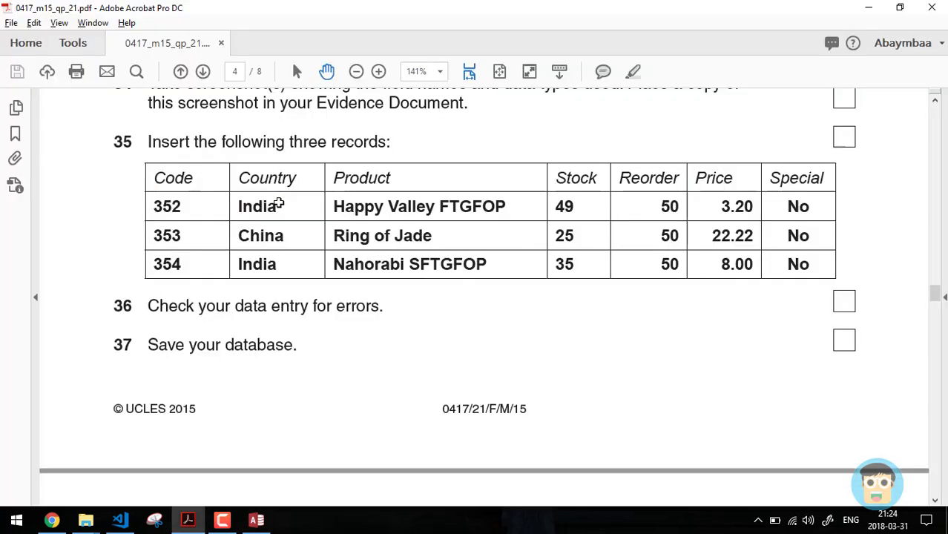
{"action": "key", "text": "alt+Tab"}
{"action": "type", "text": "25"}
{"action": "key", "text": "Tab"}
{"action": "key", "text": "alt+Tab"}
{"action": "key", "text": "alt+Tab"}
{"action": "type", "text": "50"}
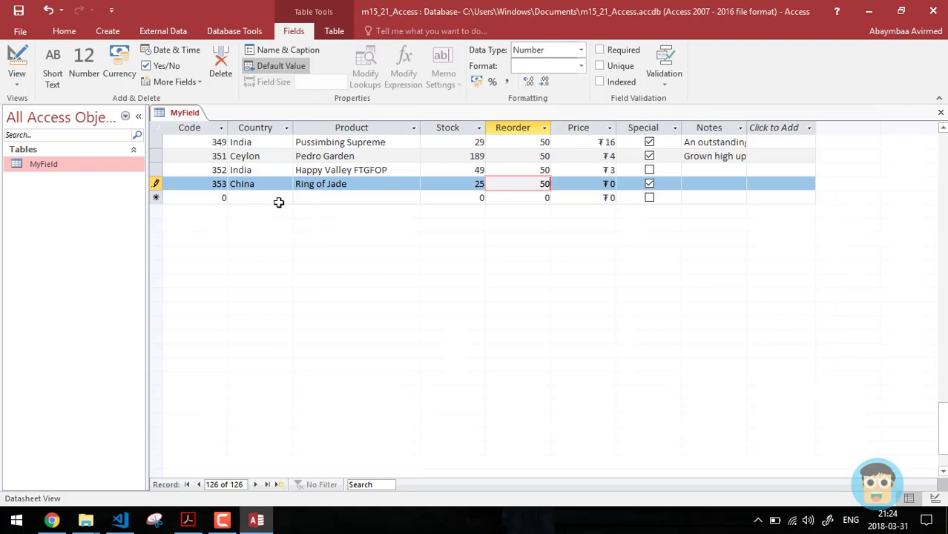
{"action": "key", "text": "Tab"}
Look up the price of record 353 in the exam PDF and enter 22.22 in Access
{"action": "key", "text": "alt+Tab"}
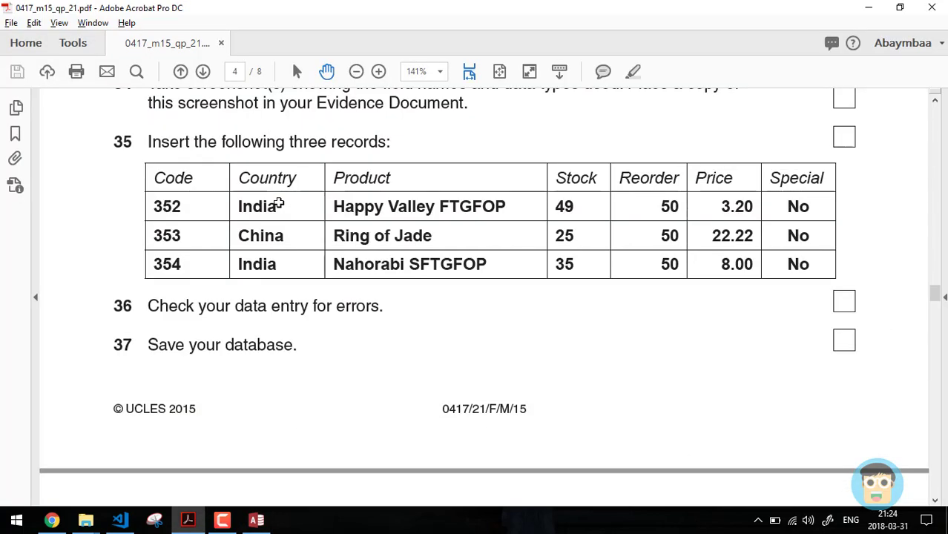
{"action": "key", "text": "alt+Tab"}
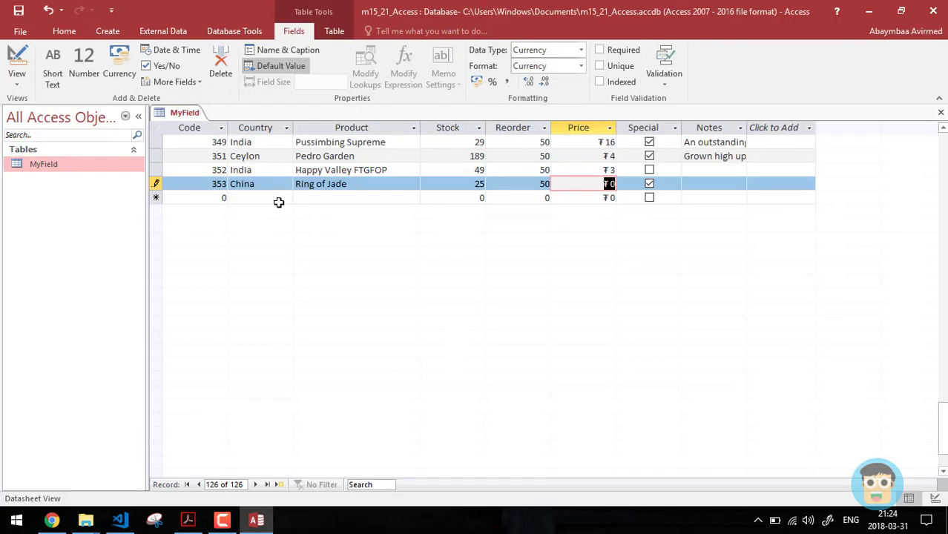
{"action": "type", "text": "22.25"}
{"action": "key", "text": "Tab"}
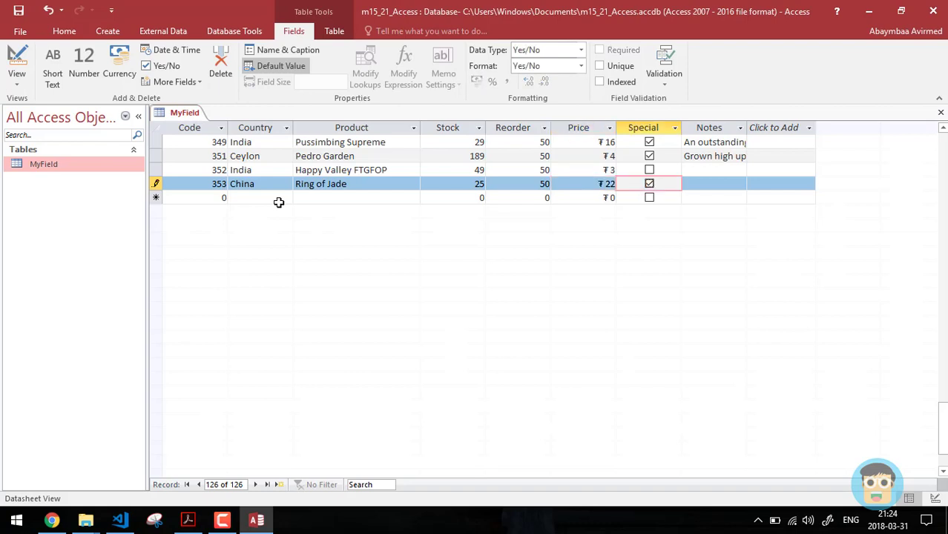
Format the Price field of MyField to show two decimal places
{"action": "left_click", "coordinate": [576, 127]}
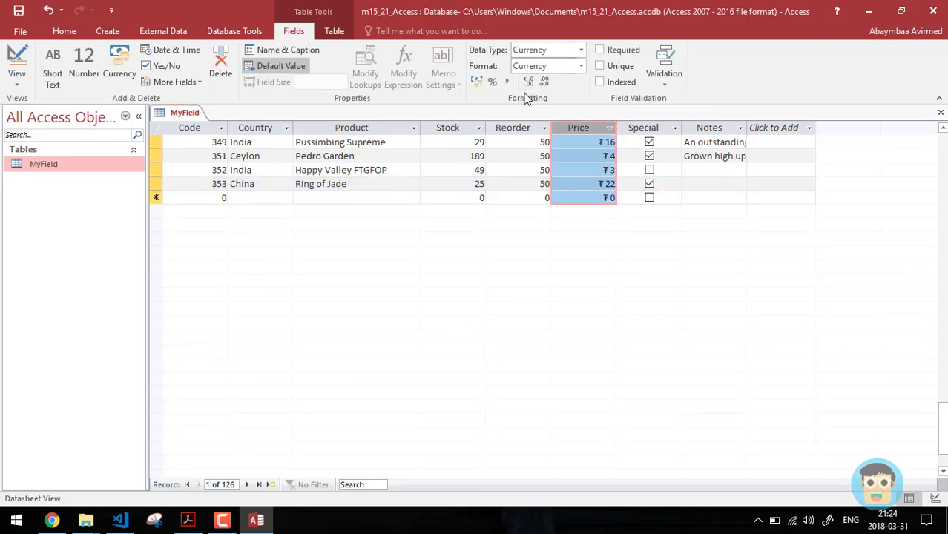
{"action": "left_click", "coordinate": [581, 67]}
{"action": "left_click", "coordinate": [583, 68]}
{"action": "left_click_drag", "start_coordinate": [945, 442], "coordinate": [943, 160]}
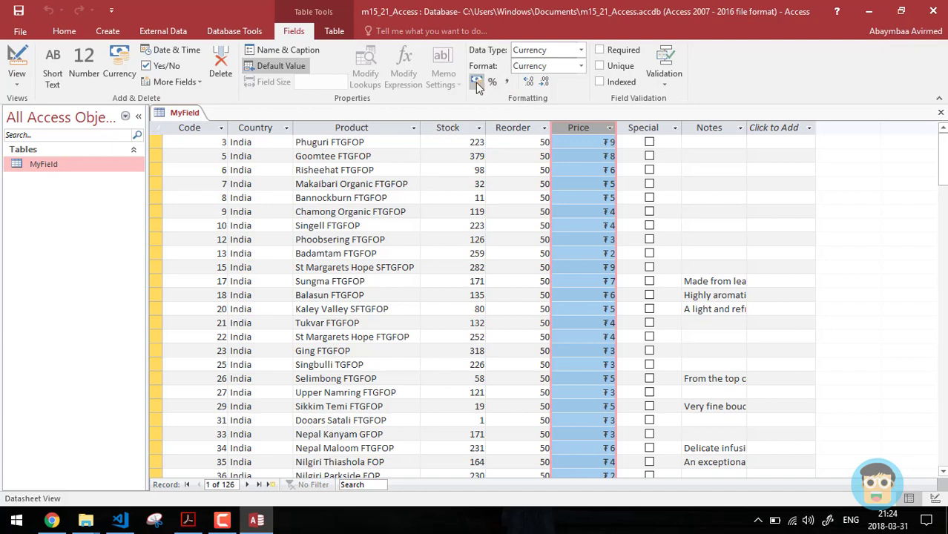
{"action": "left_click", "coordinate": [529, 82]}
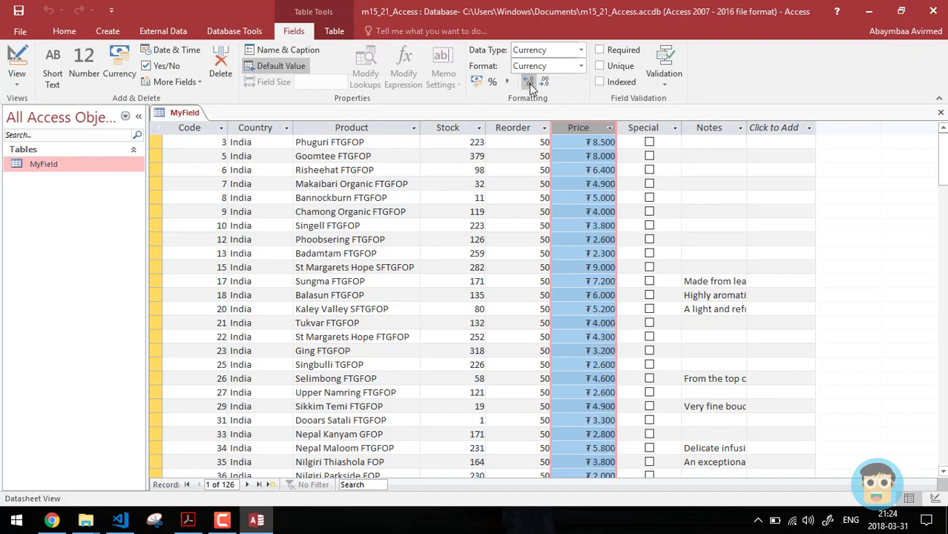
{"action": "left_click", "coordinate": [541, 84]}
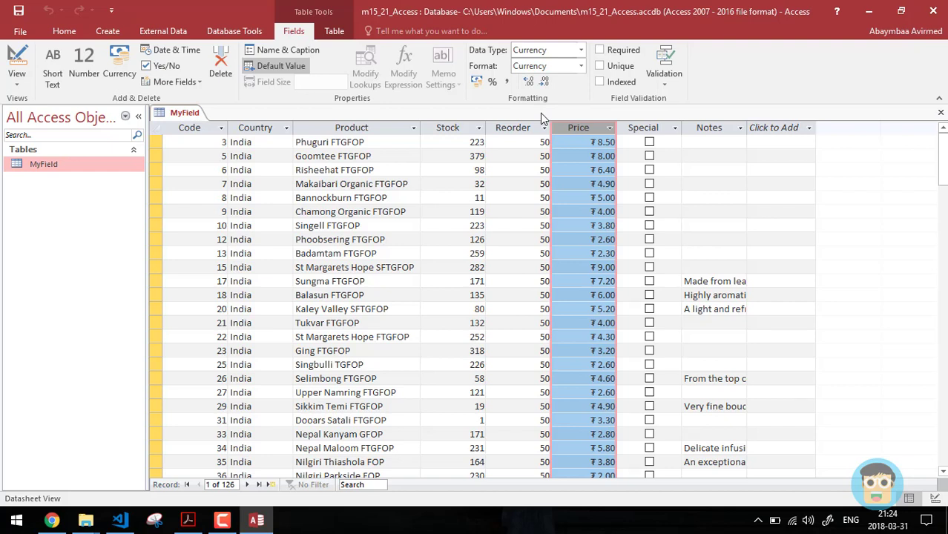
Look through the Price field's formatting options for a currency setting, keeping the Currency format selected
{"action": "right_click", "coordinate": [477, 83]}
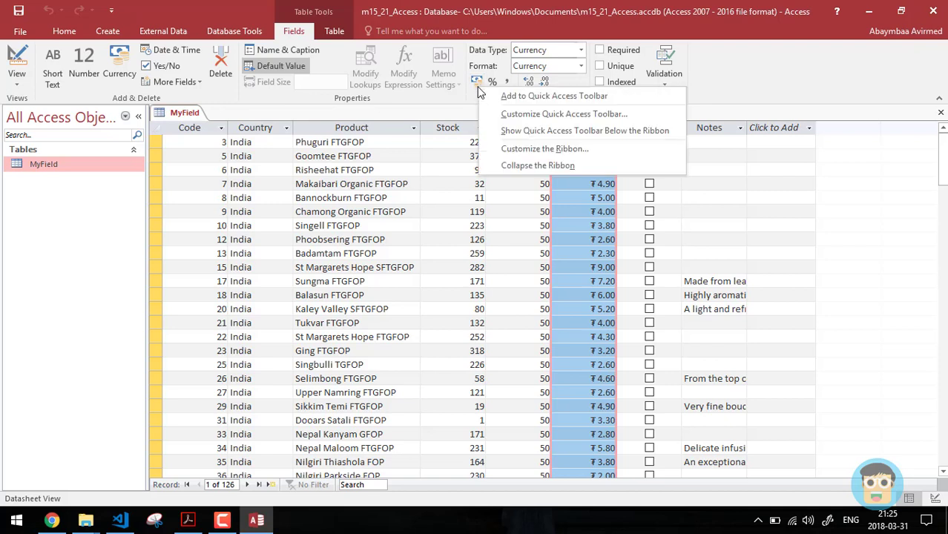
{"action": "left_click", "coordinate": [477, 83]}
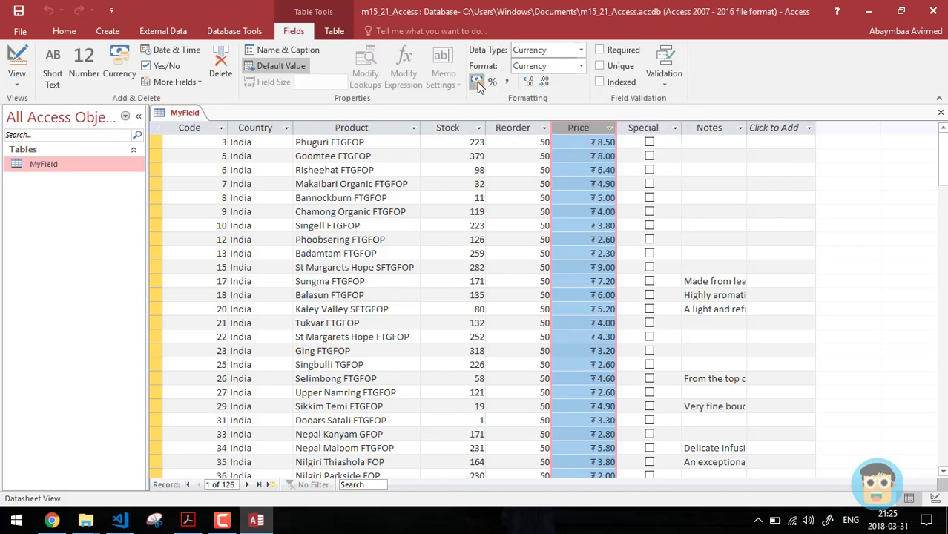
{"action": "right_click", "coordinate": [581, 130]}
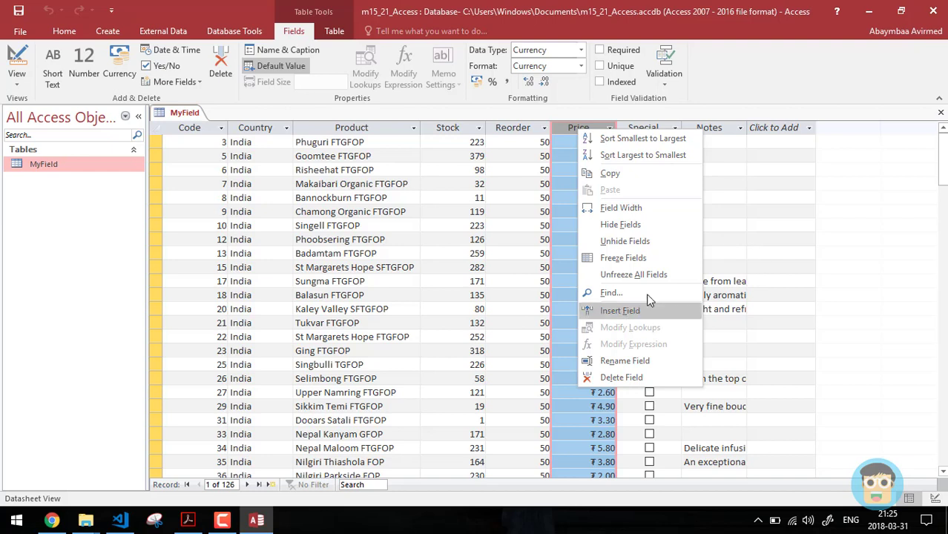
{"action": "left_click", "coordinate": [560, 169]}
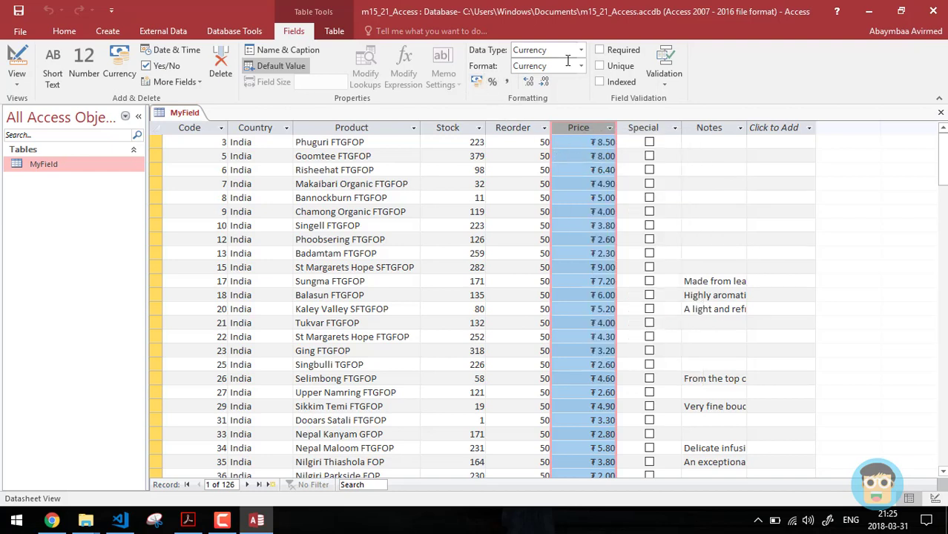
{"action": "left_click", "coordinate": [582, 66]}
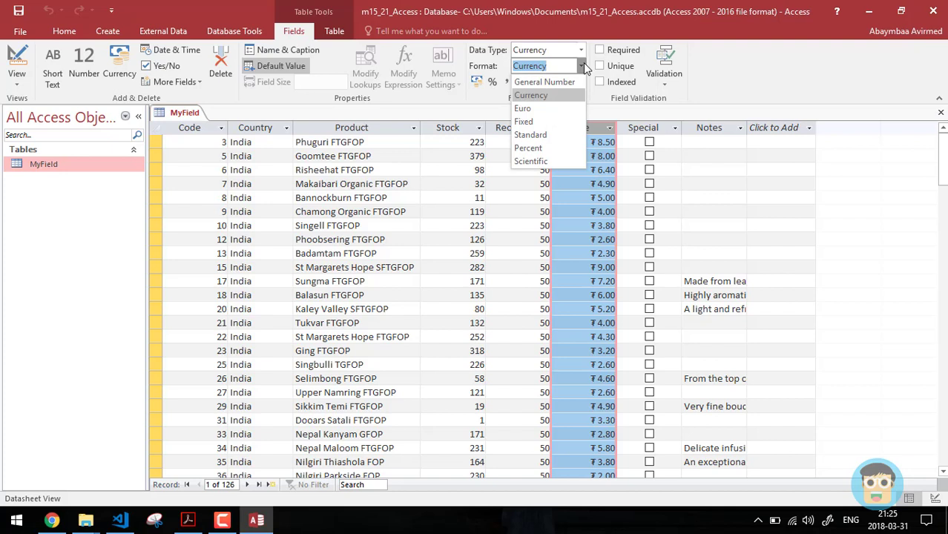
{"action": "left_click", "coordinate": [574, 99]}
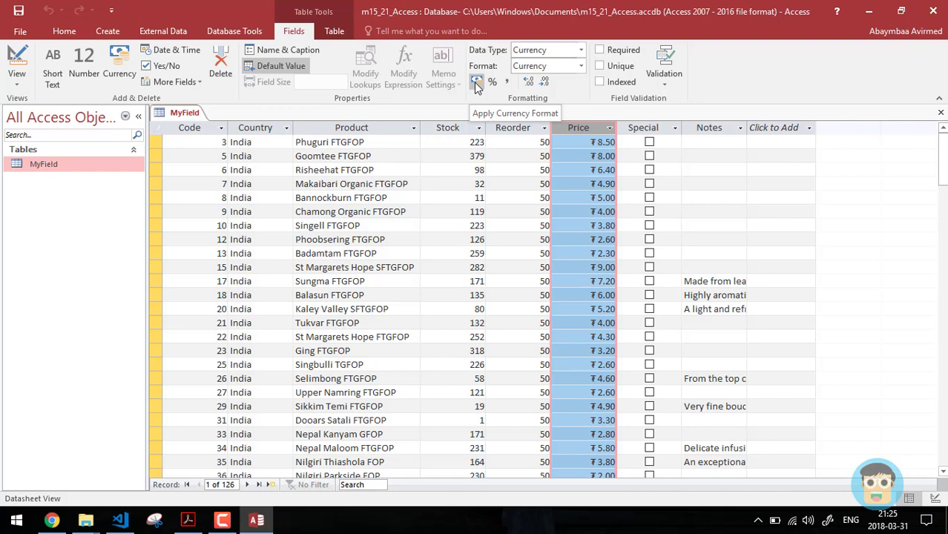
Open MyField in Design view and examine the general properties of the Price field
{"action": "left_click", "coordinate": [936, 499]}
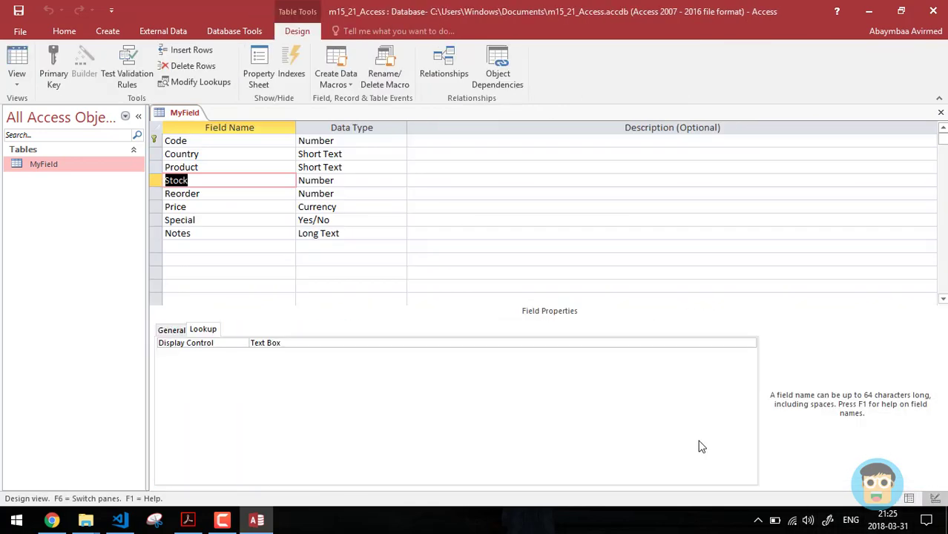
{"action": "left_click", "coordinate": [278, 229]}
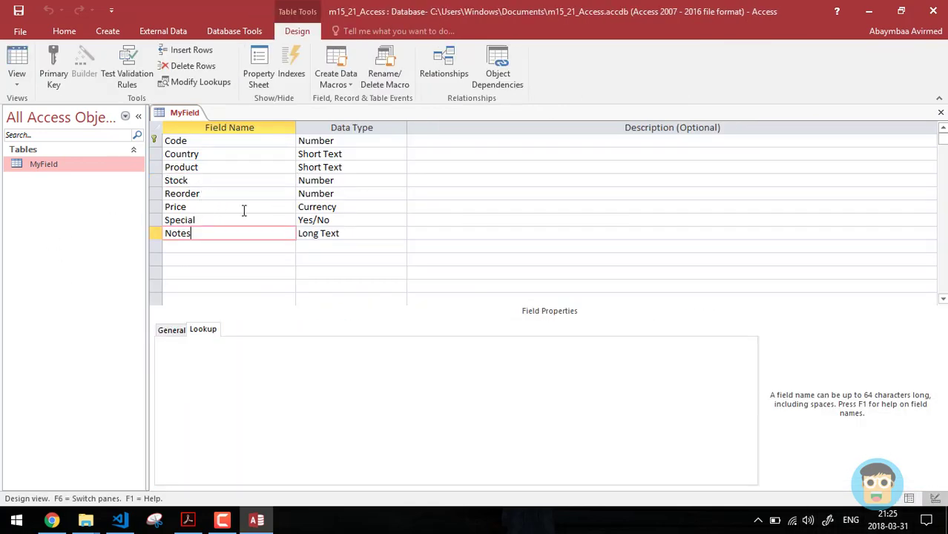
{"action": "left_click", "coordinate": [243, 211]}
{"action": "left_click", "coordinate": [172, 330]}
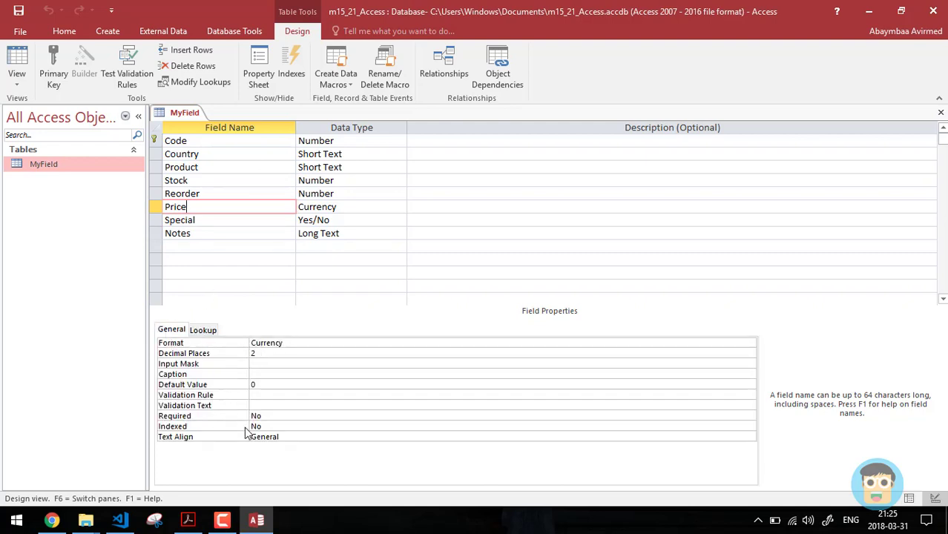
{"action": "left_click", "coordinate": [260, 355]}
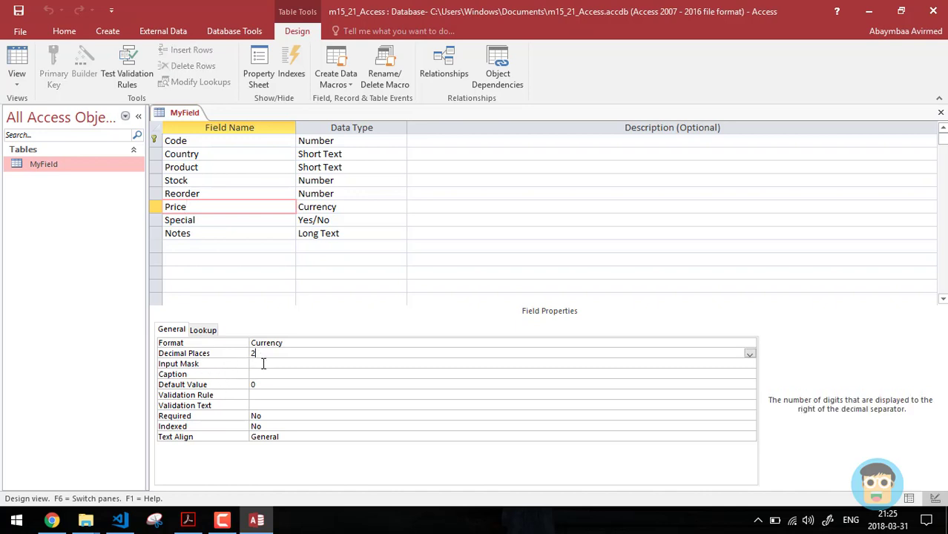
{"action": "left_click", "coordinate": [261, 364]}
{"action": "left_click", "coordinate": [258, 373]}
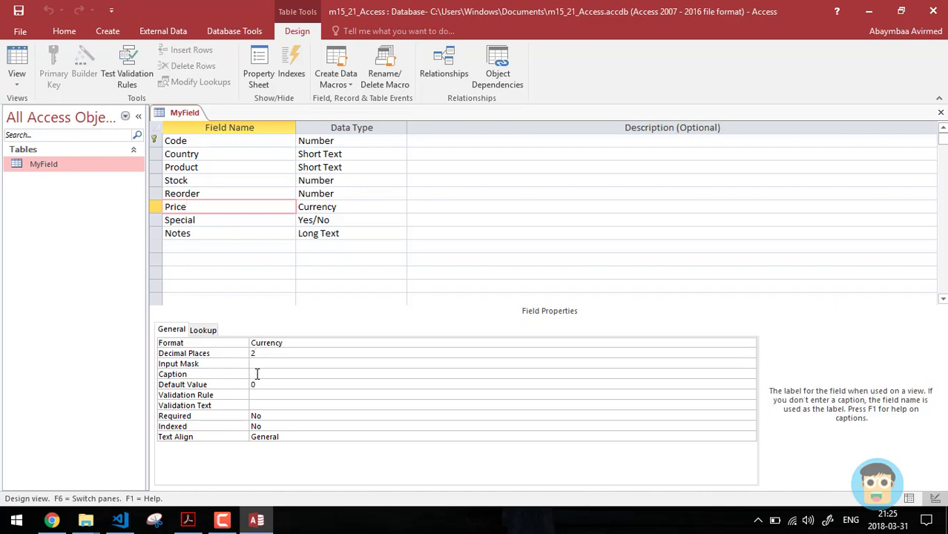
{"action": "left_click", "coordinate": [276, 384]}
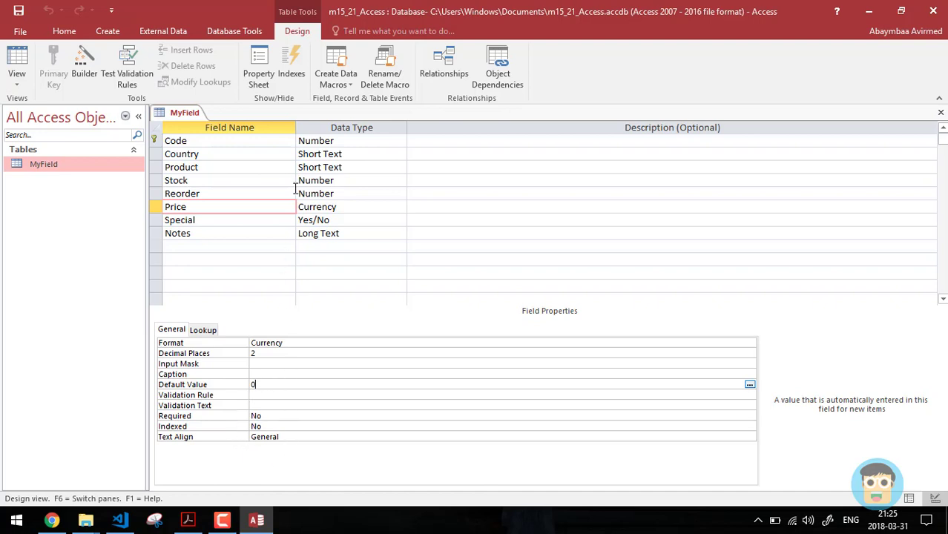
Examine the Special field's general and lookup properties, keeping Yes/No as its format
{"action": "left_click", "coordinate": [248, 221]}
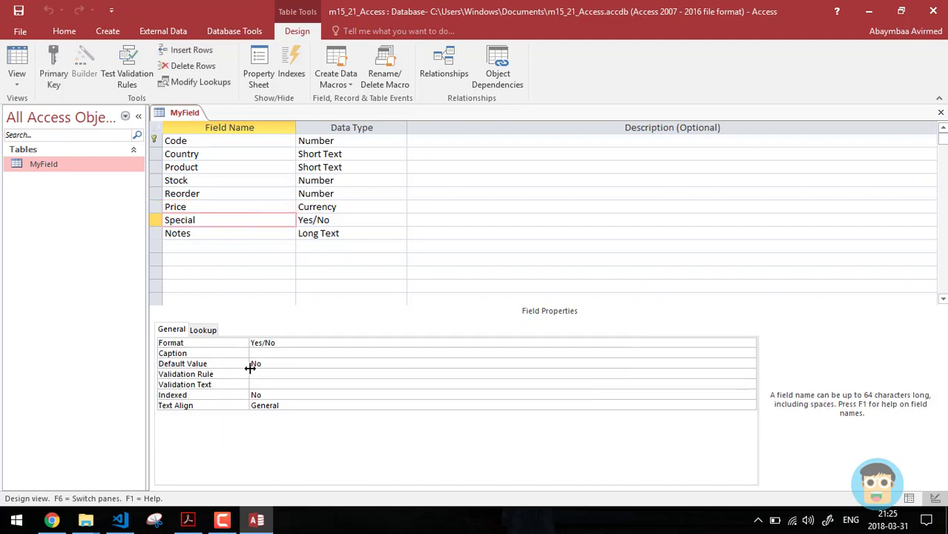
{"action": "left_click", "coordinate": [285, 345]}
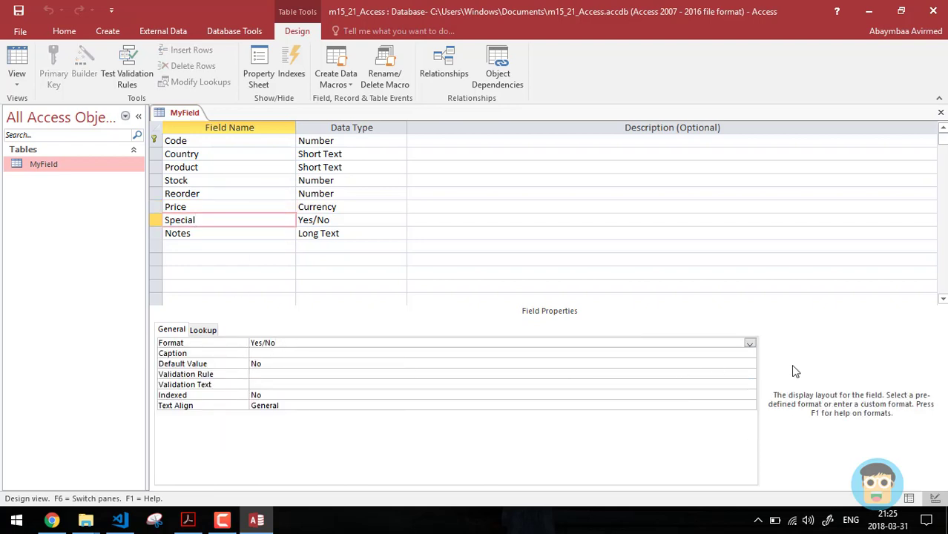
{"action": "left_click", "coordinate": [750, 344]}
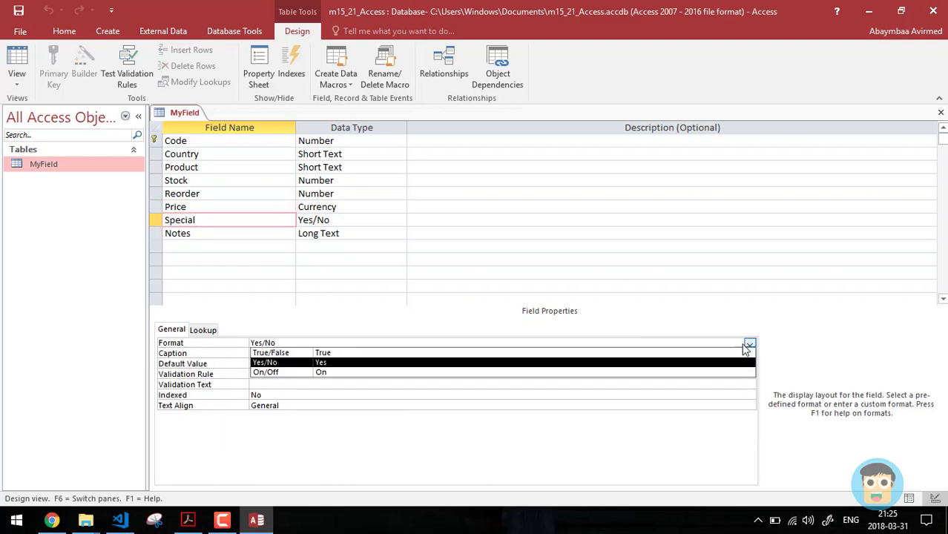
{"action": "left_click", "coordinate": [545, 365]}
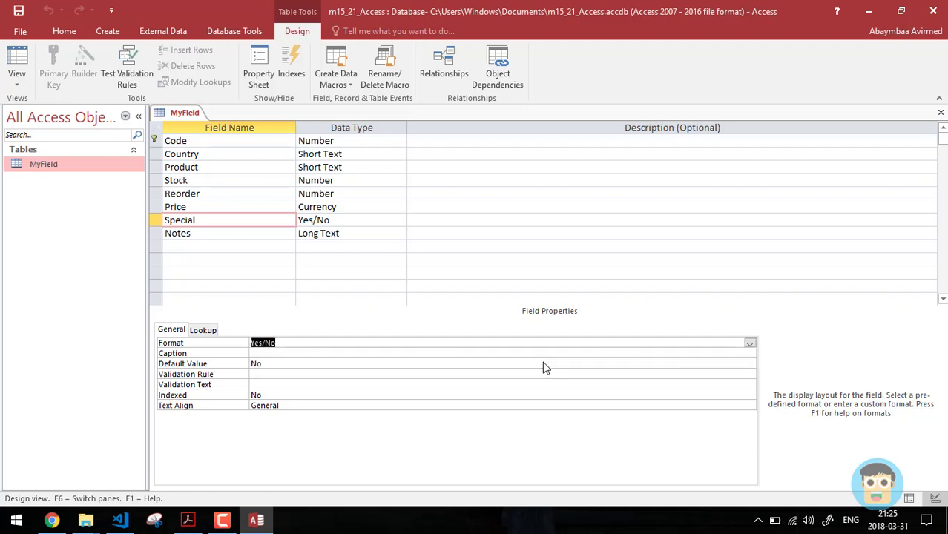
{"action": "left_click", "coordinate": [323, 374]}
{"action": "left_click", "coordinate": [265, 395]}
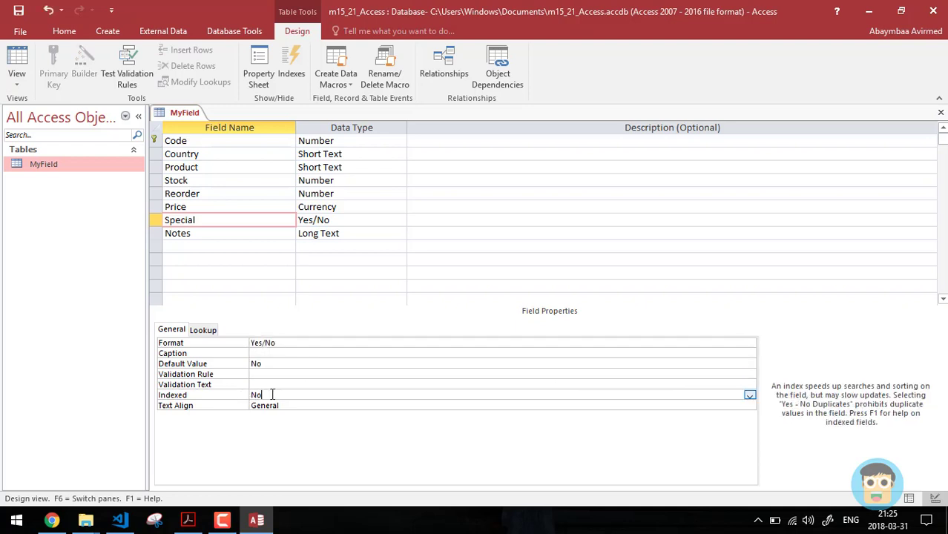
{"action": "left_click", "coordinate": [300, 407]}
{"action": "left_click", "coordinate": [249, 353]}
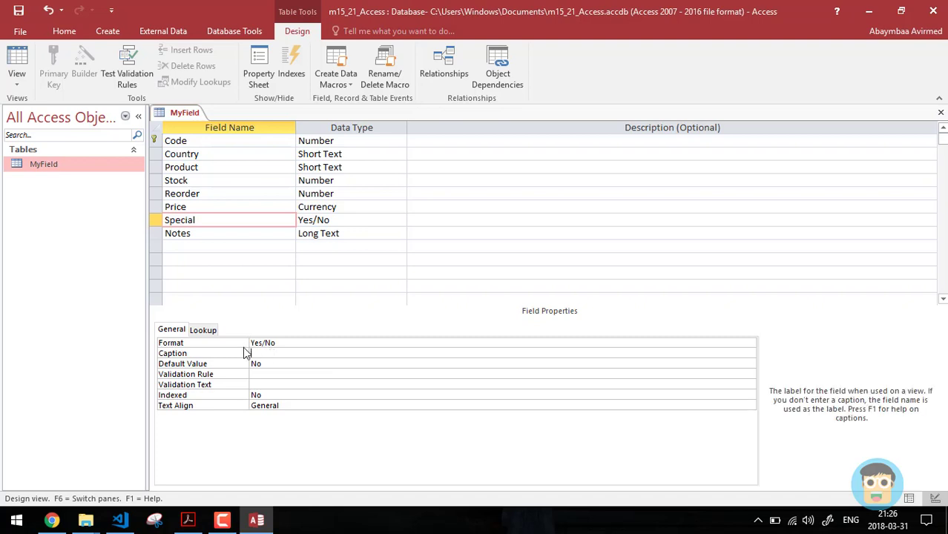
{"action": "left_click", "coordinate": [206, 331]}
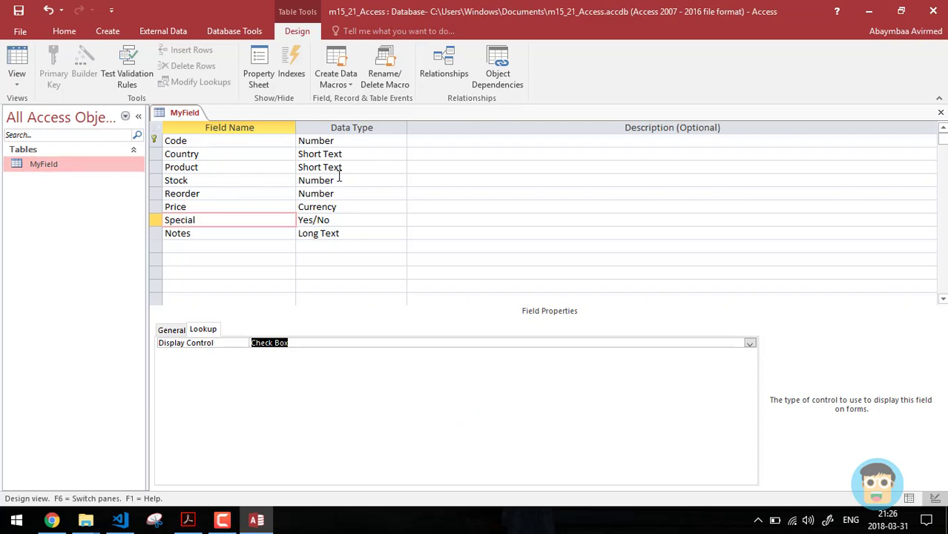
Return MyField to Datasheet view, saving the table design, and look over the Price and Special columns
{"action": "left_click", "coordinate": [232, 31]}
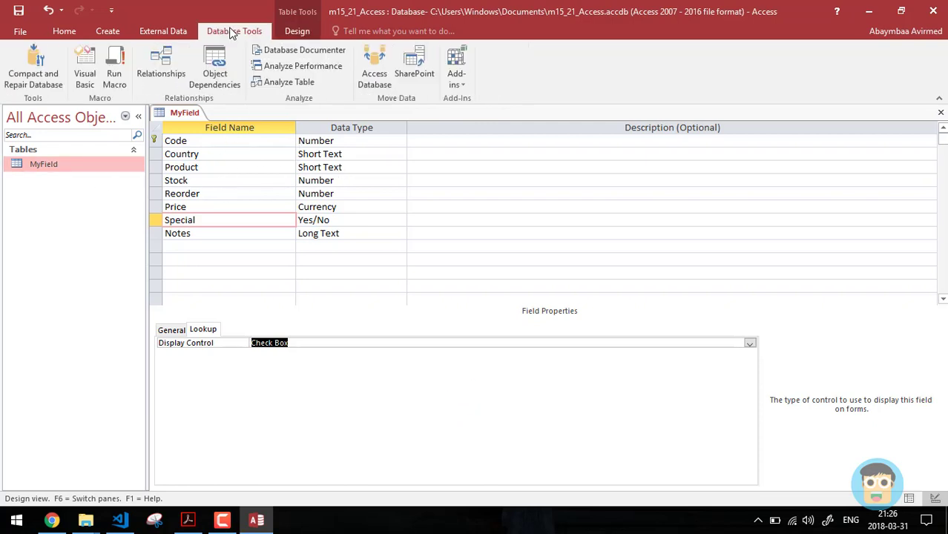
{"action": "left_click", "coordinate": [156, 32]}
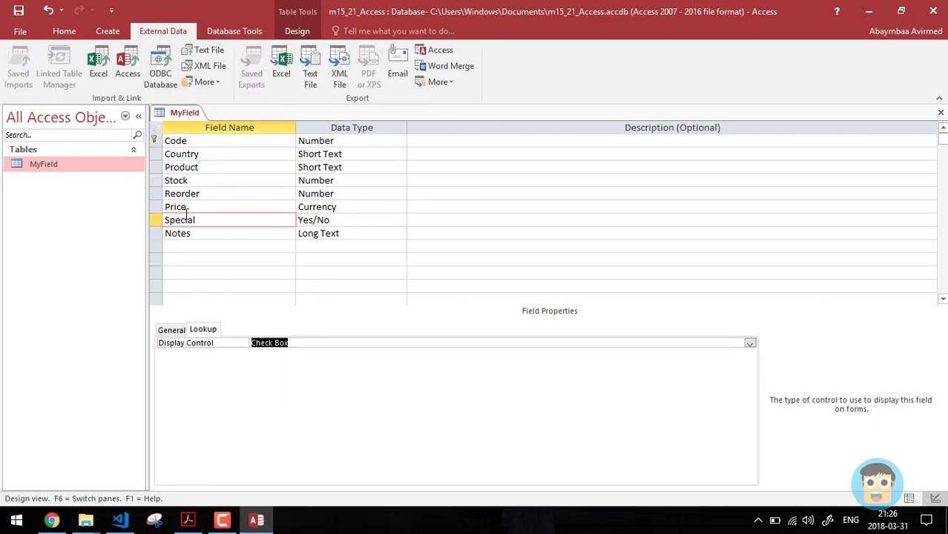
{"action": "left_click", "coordinate": [909, 498]}
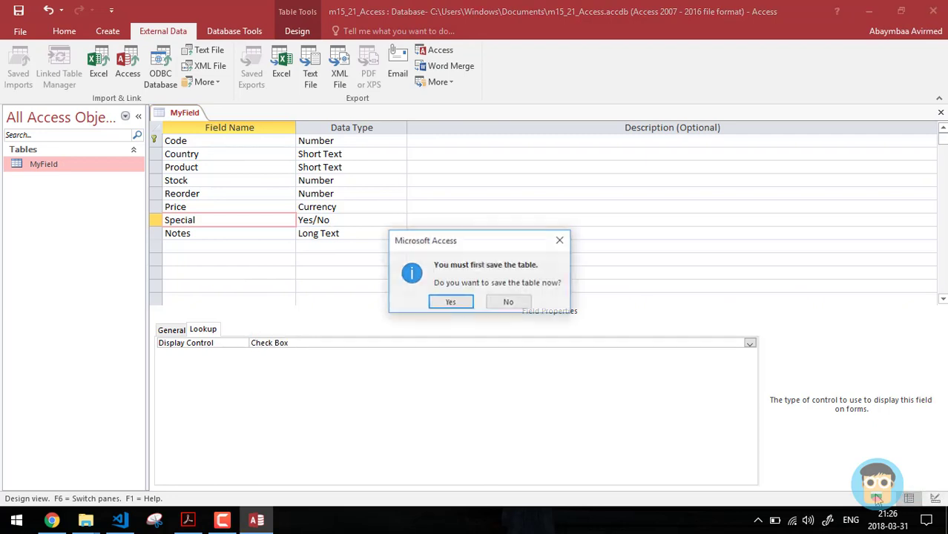
{"action": "left_click", "coordinate": [448, 303]}
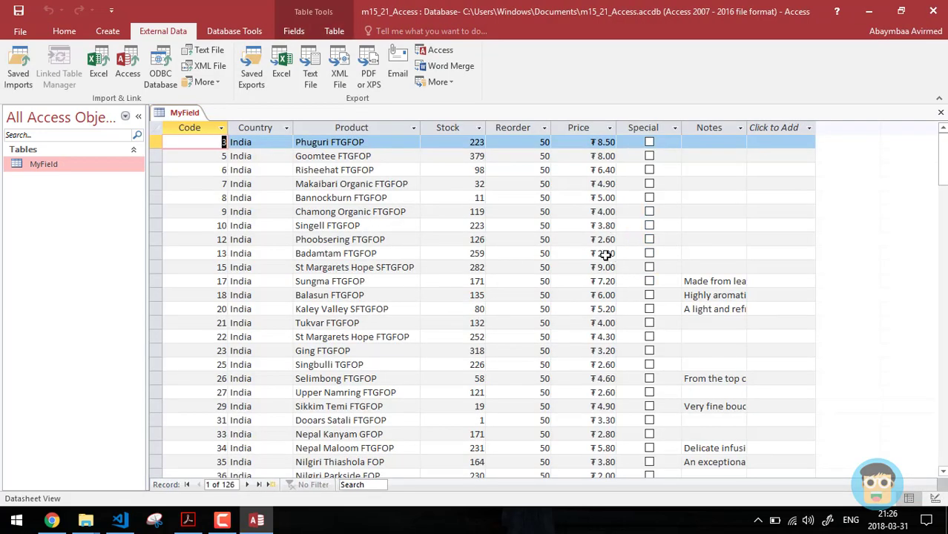
{"action": "left_click_drag", "start_coordinate": [943, 160], "coordinate": [943, 299]}
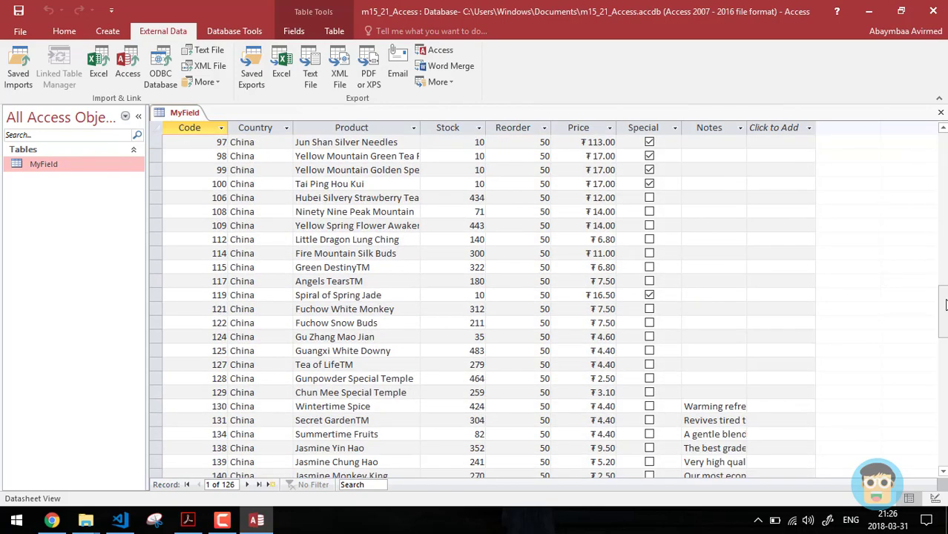
{"action": "scroll", "coordinate": [945, 304], "scroll_direction": "up", "scroll_amount": 15}
Switch to the Windows Control Panel, search for region and open the Region settings
{"action": "key", "text": "super"}
{"action": "type", "text": "control"}
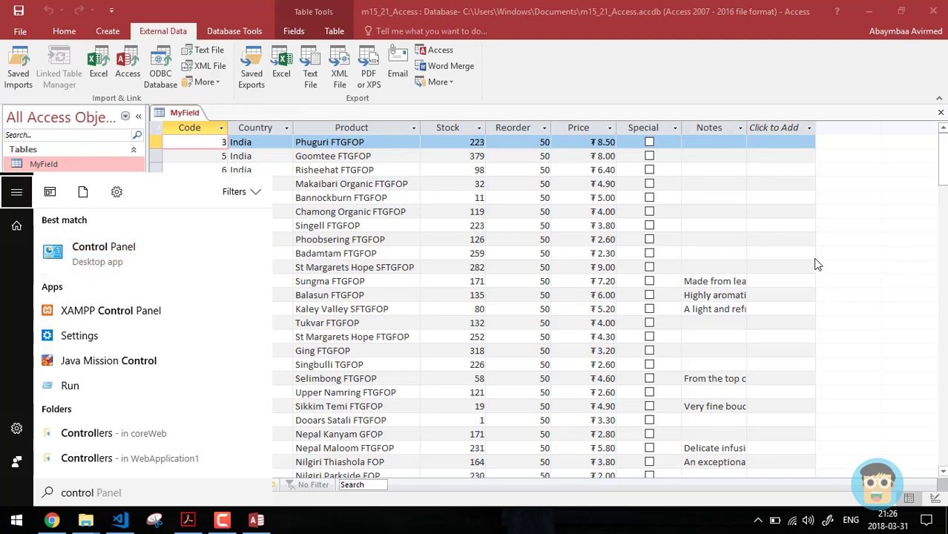
{"action": "left_click", "coordinate": [85, 252]}
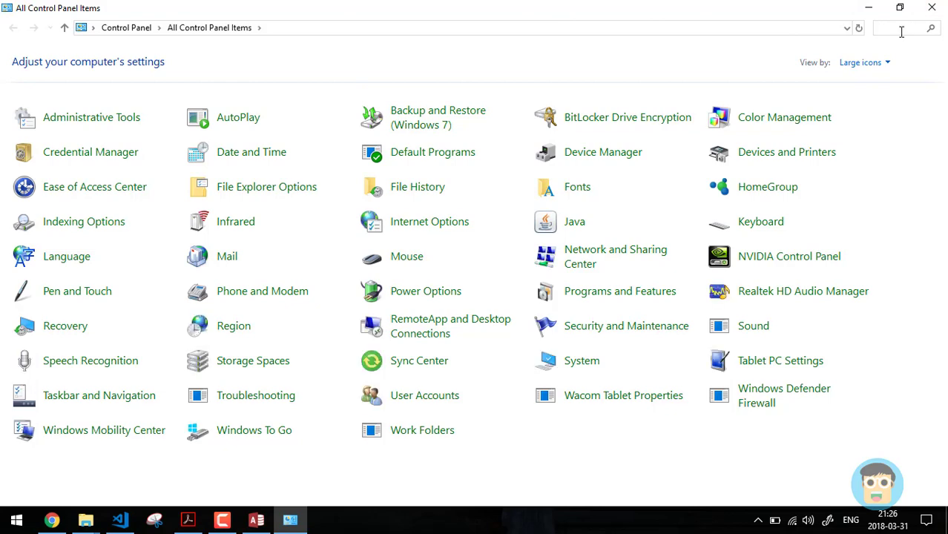
{"action": "type", "text": "re"}
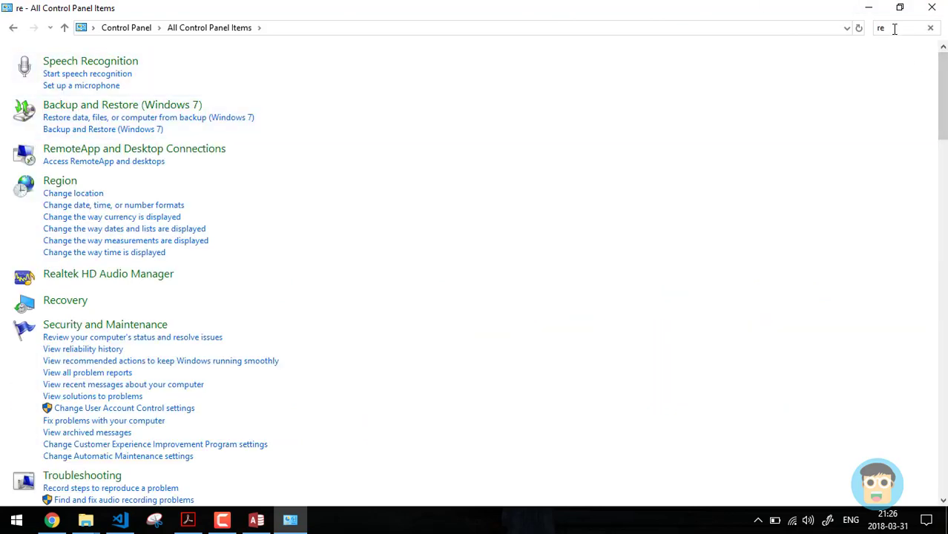
{"action": "type", "text": "region"}
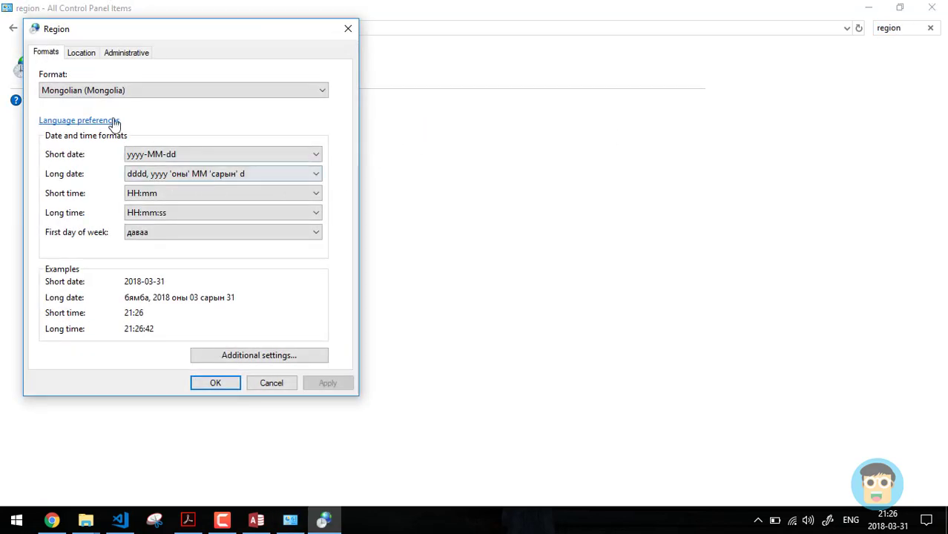
Set the Windows regional format to English (United Kingdom)
{"action": "left_click", "coordinate": [123, 91]}
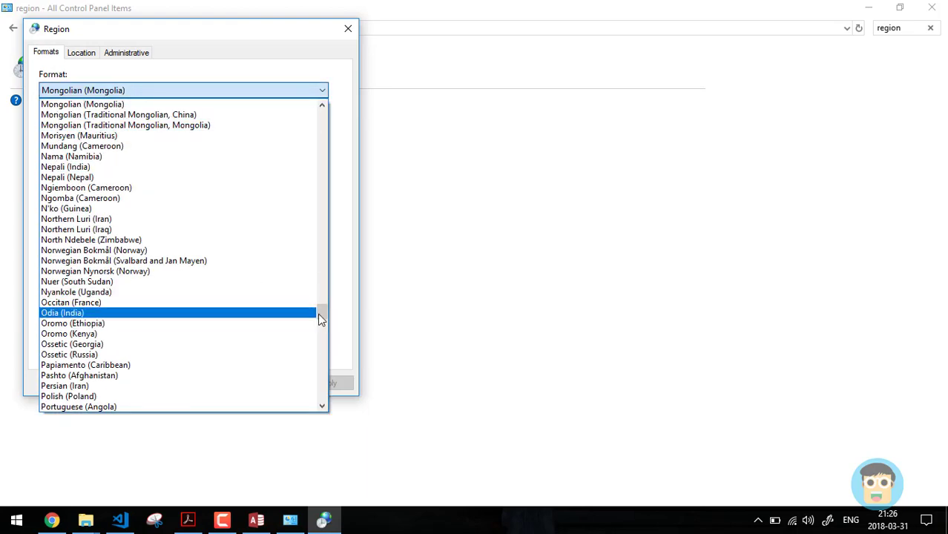
{"action": "left_click_drag", "start_coordinate": [319, 313], "coordinate": [322, 212]}
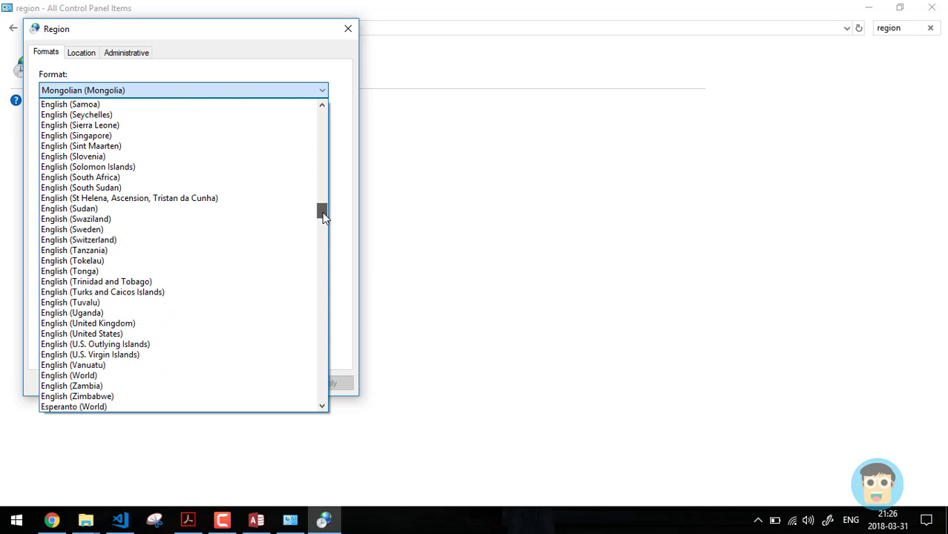
{"action": "left_click", "coordinate": [156, 325]}
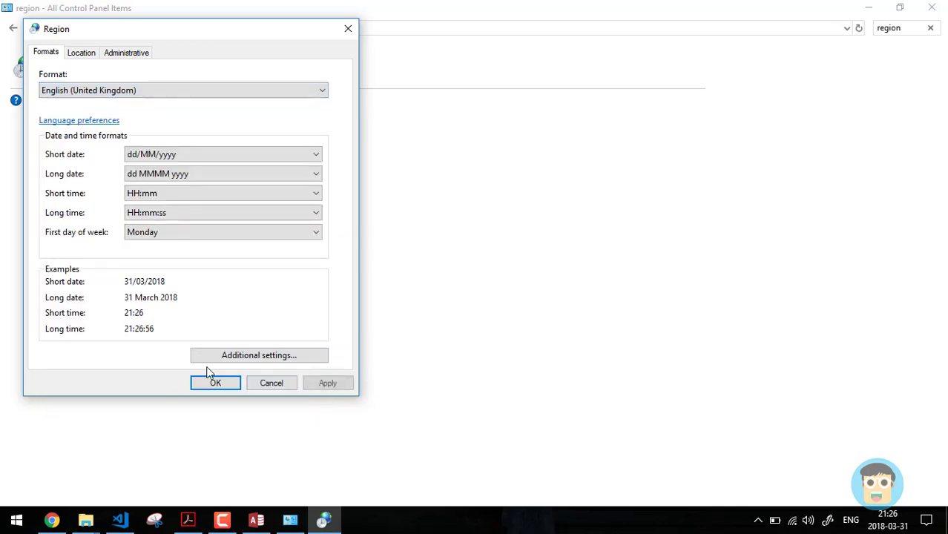
Apply and confirm the English (United Kingdom) regional format, and close the Access database so it can be reloaded
{"action": "left_click", "coordinate": [327, 383]}
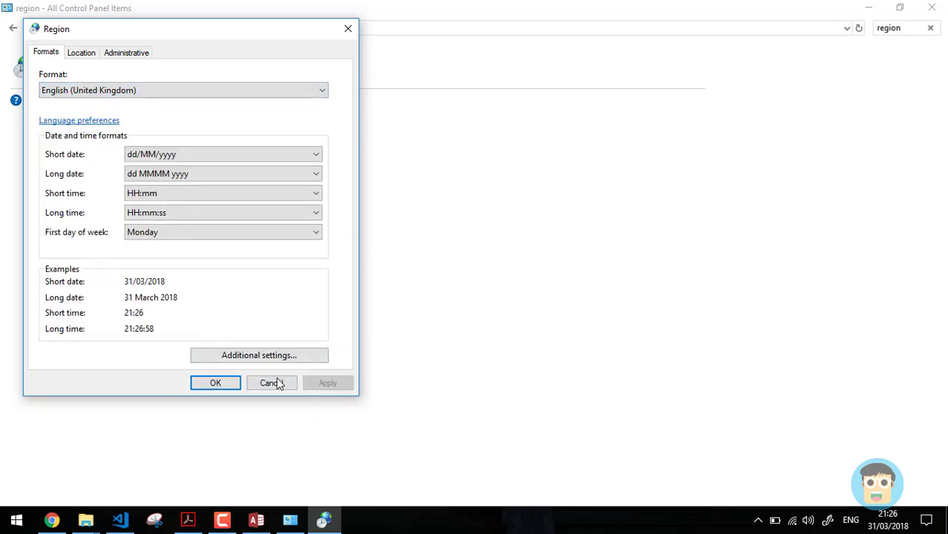
{"action": "left_click", "coordinate": [213, 384]}
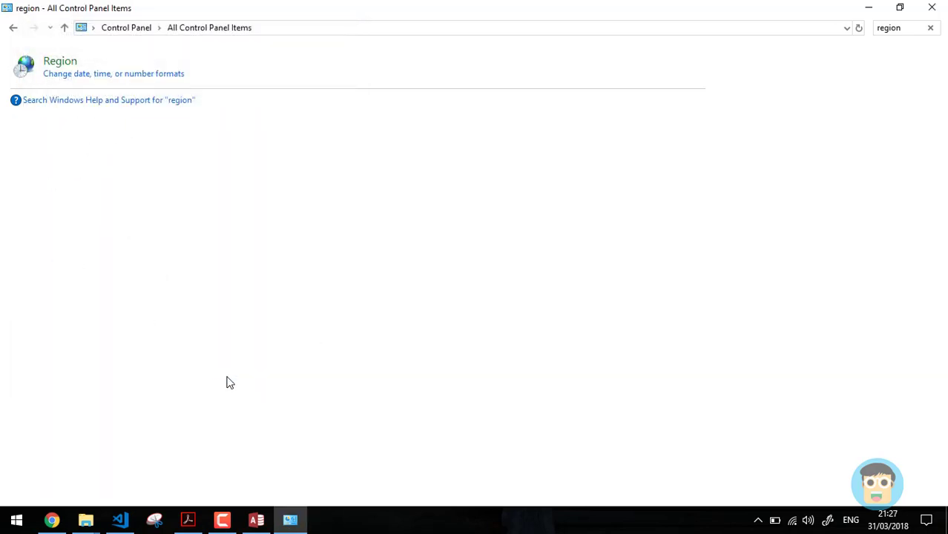
{"action": "left_click", "coordinate": [256, 521]}
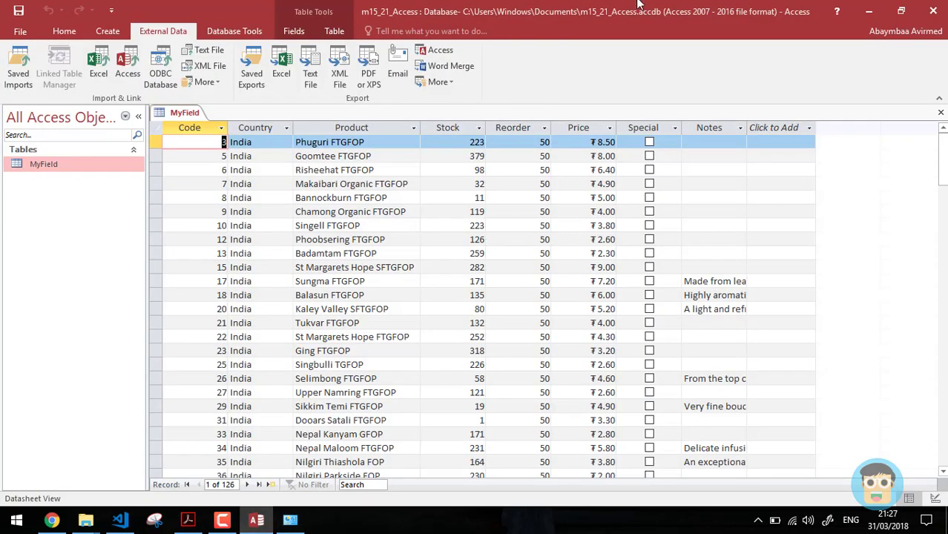
{"action": "left_click", "coordinate": [934, 11]}
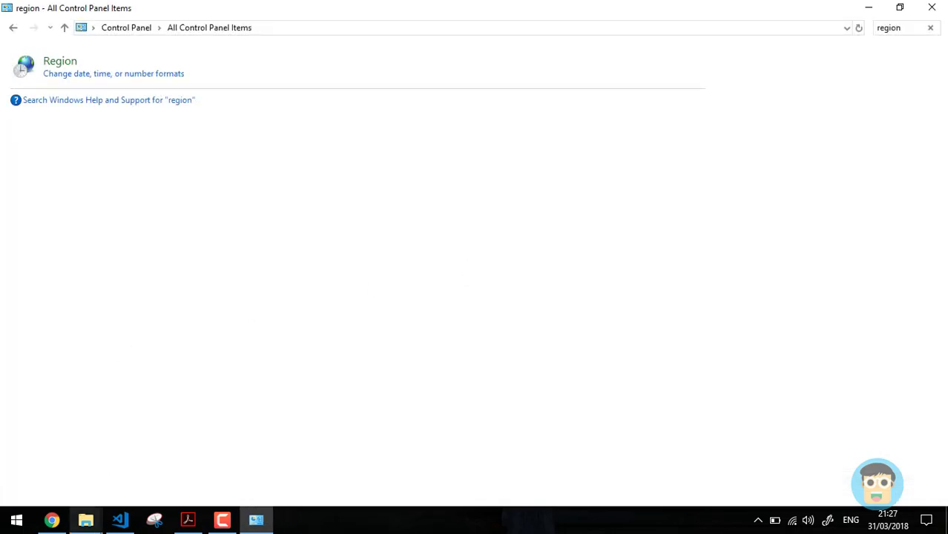
Reopen m15_21_Access.accdb from this PC's Documents folder in File Explorer, enable its content and open the MyField table
{"action": "mouse_move", "coordinate": [86, 521]}
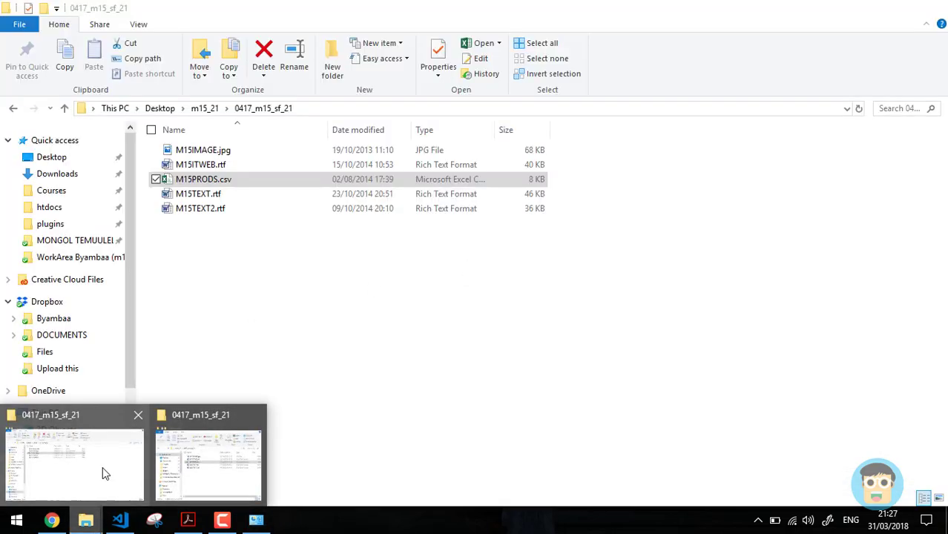
{"action": "left_click", "coordinate": [103, 467]}
{"action": "left_click", "coordinate": [62, 335]}
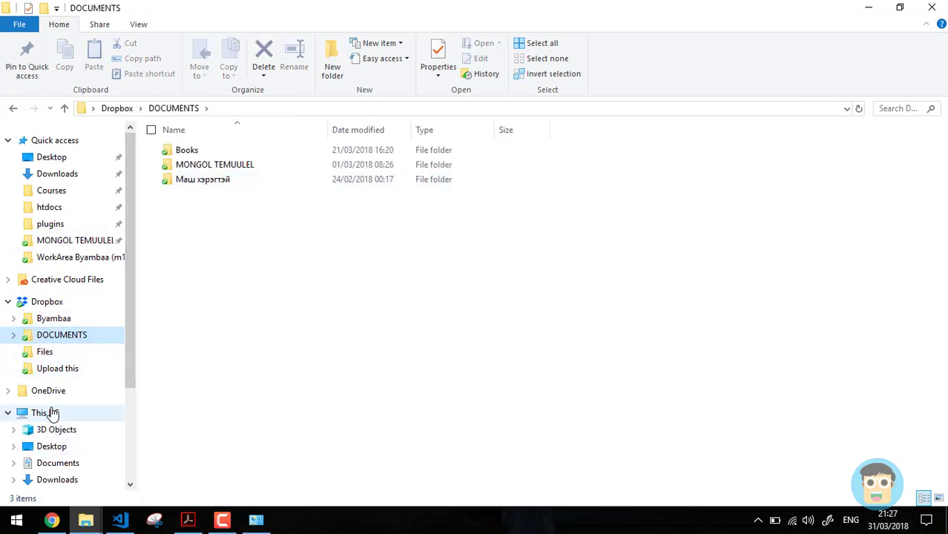
{"action": "left_click", "coordinate": [61, 464]}
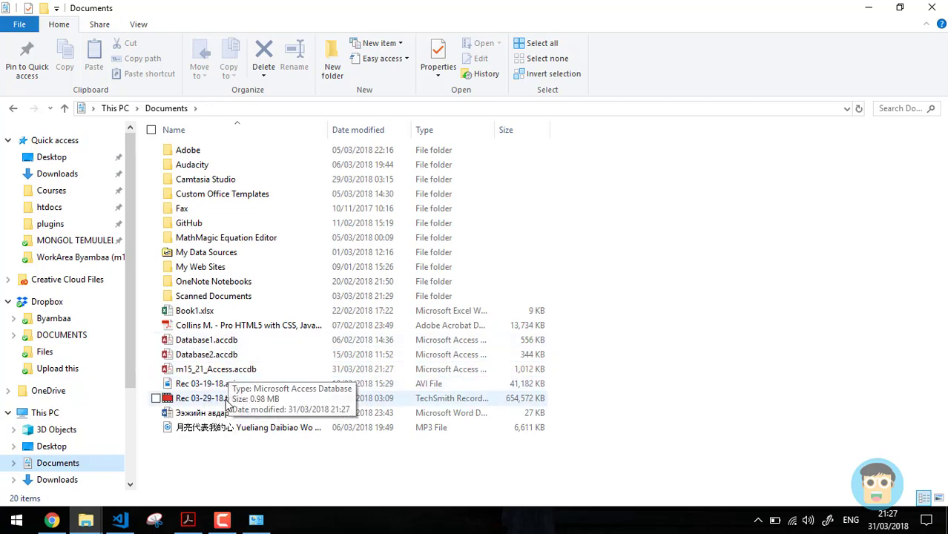
{"action": "double_click", "coordinate": [194, 369]}
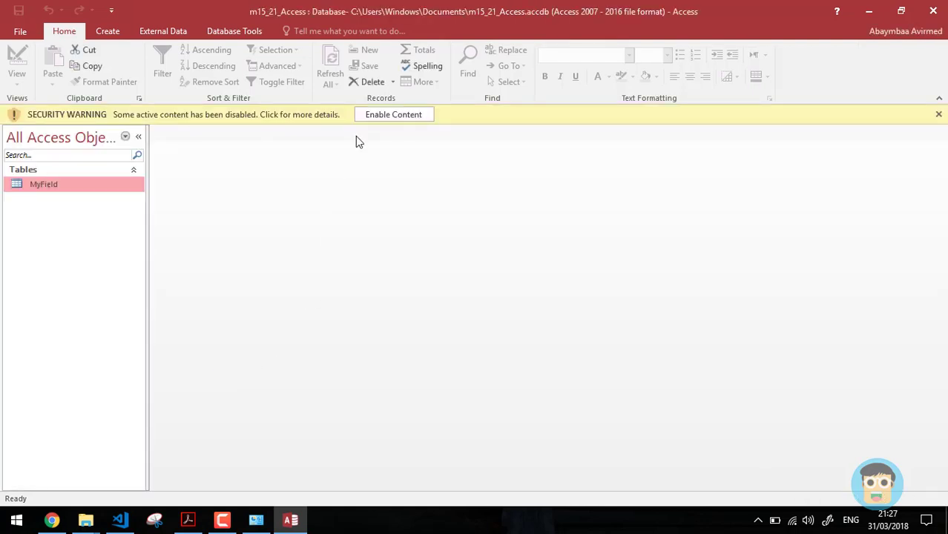
{"action": "left_click", "coordinate": [373, 115]}
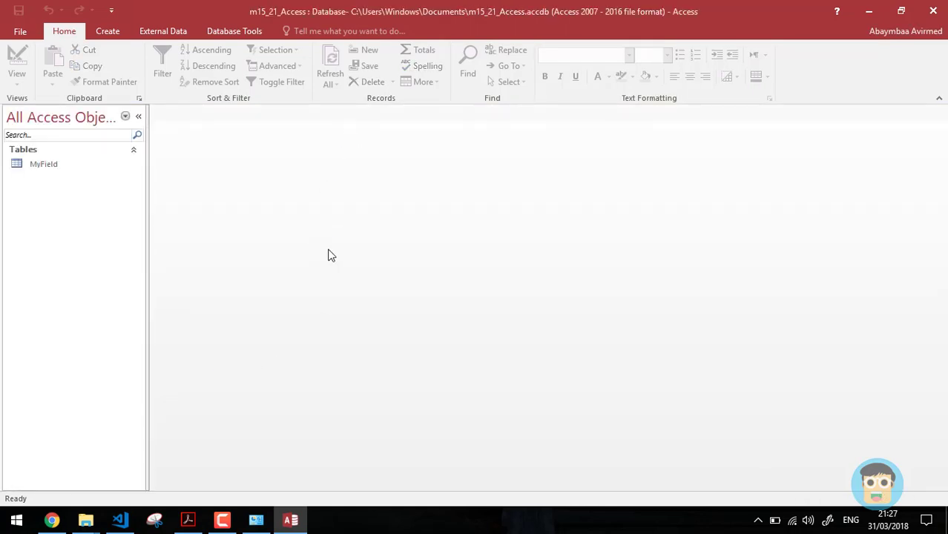
{"action": "double_click", "coordinate": [66, 165]}
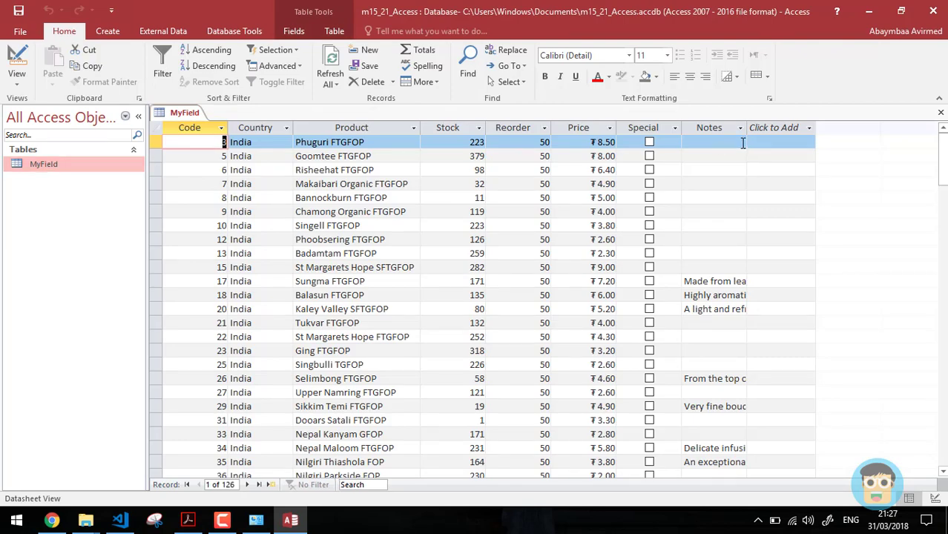
Set the Price field's format to Currency and check the first prices in the column
{"action": "left_click", "coordinate": [586, 126]}
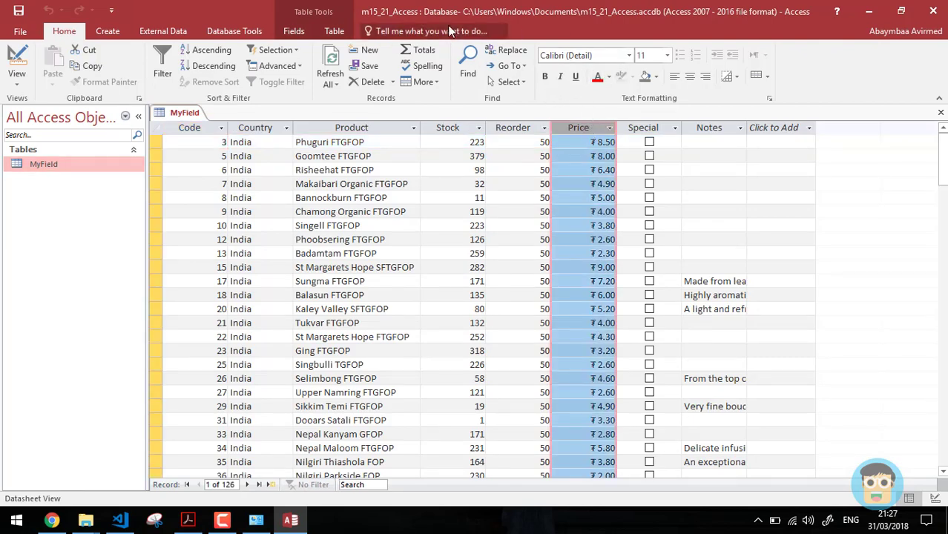
{"action": "left_click", "coordinate": [294, 31]}
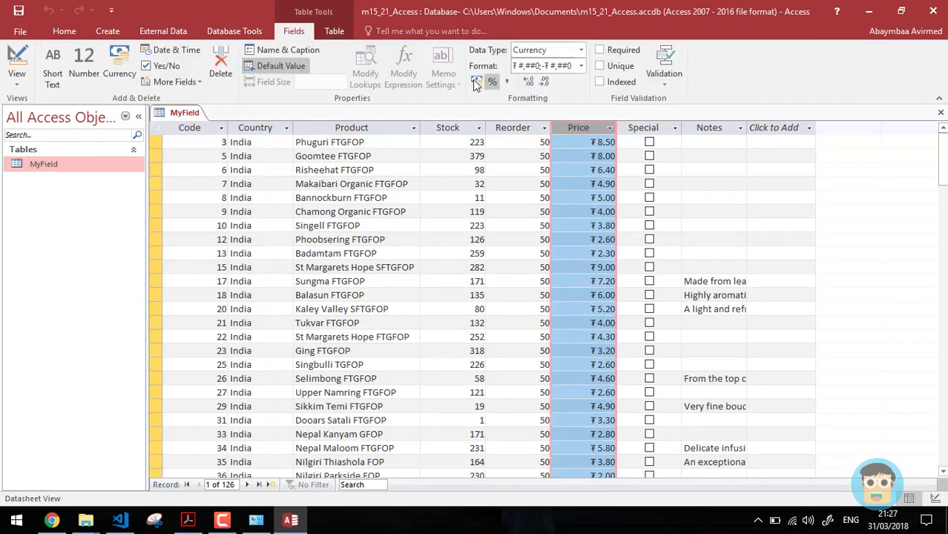
{"action": "left_click", "coordinate": [581, 65]}
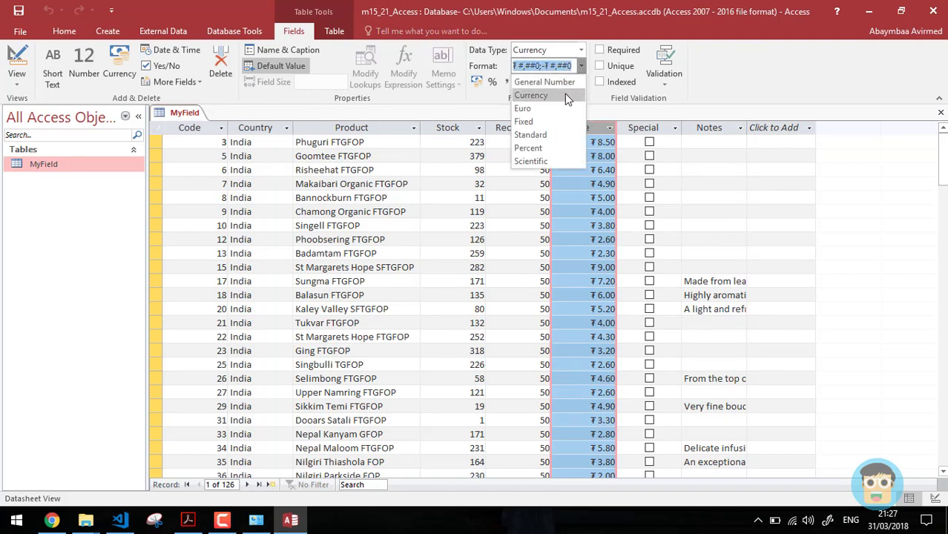
{"action": "left_click", "coordinate": [565, 94]}
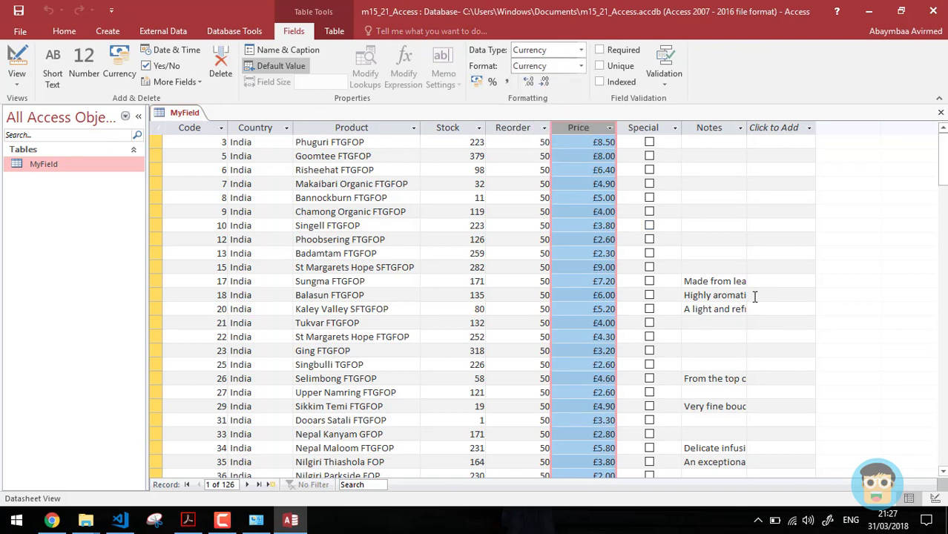
{"action": "left_click", "coordinate": [583, 156]}
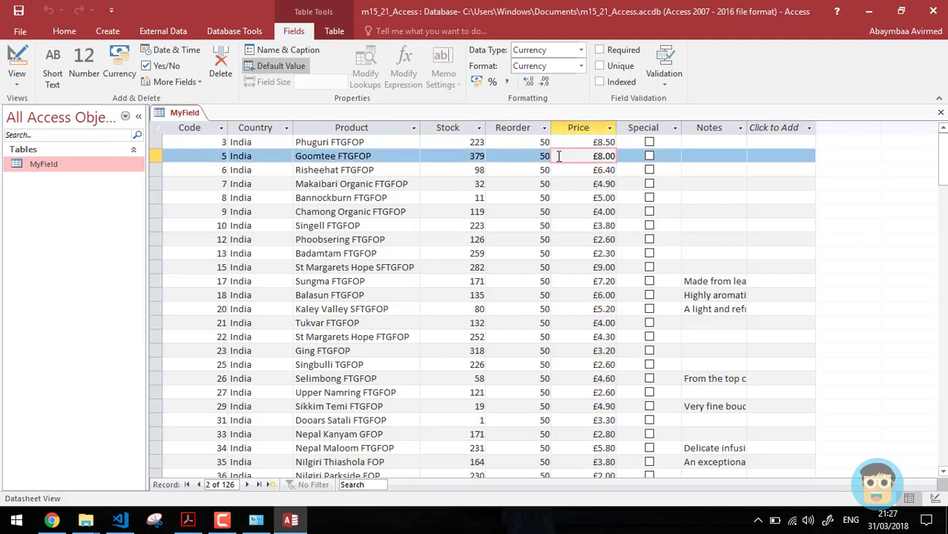
{"action": "left_click", "coordinate": [599, 141]}
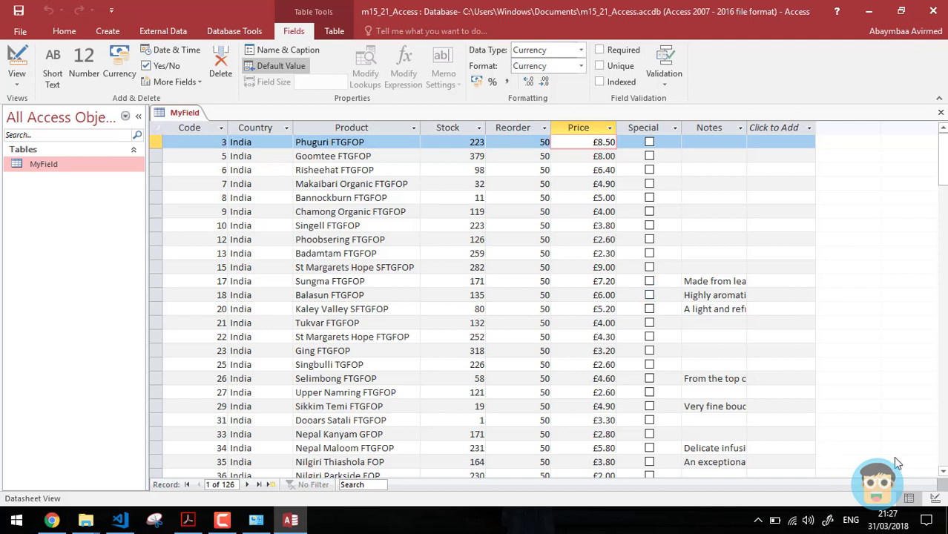
Check the Notes and Price field types, and switch to Acrobat to consult the records listed in task 35
{"action": "left_click", "coordinate": [704, 126]}
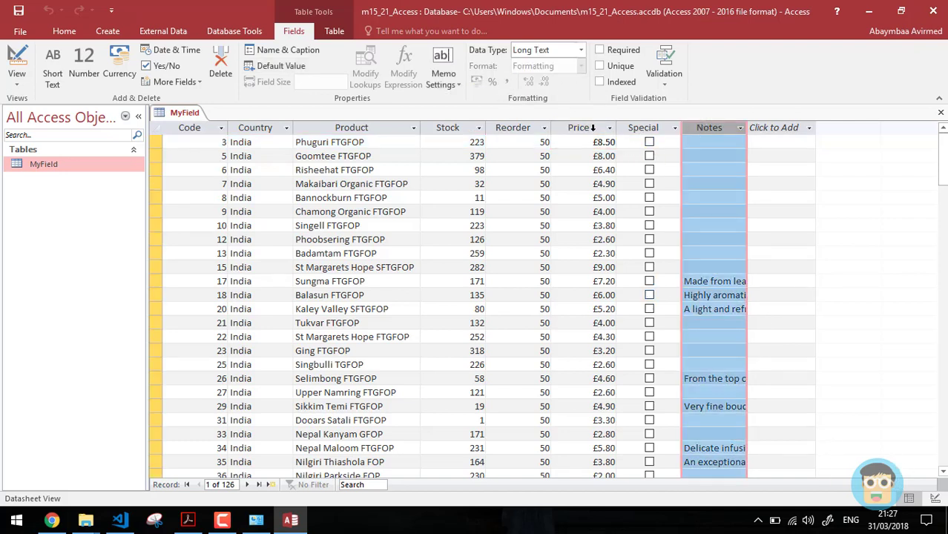
{"action": "left_click", "coordinate": [593, 127]}
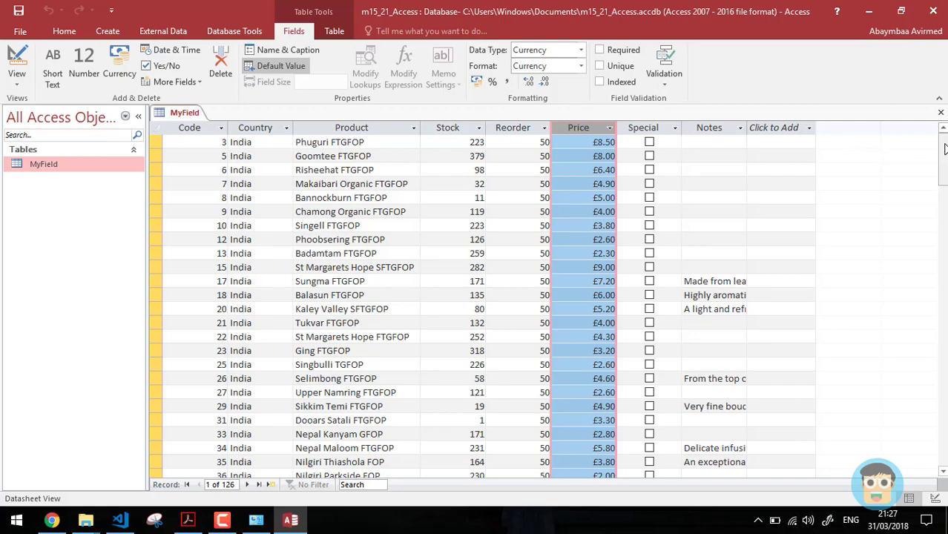
{"action": "left_click_drag", "start_coordinate": [941, 158], "coordinate": [787, 181]}
{"action": "key", "text": "alt+Tab"}
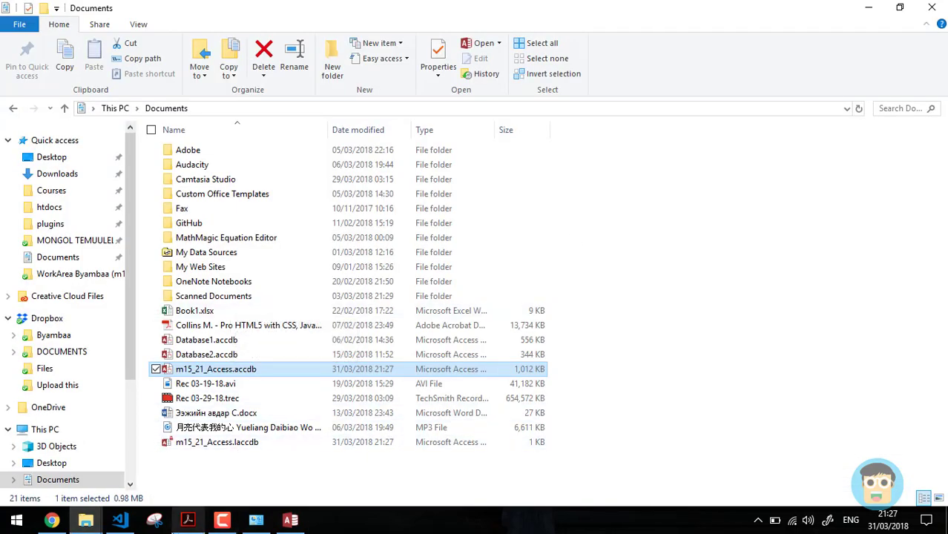
{"action": "left_click", "coordinate": [187, 520]}
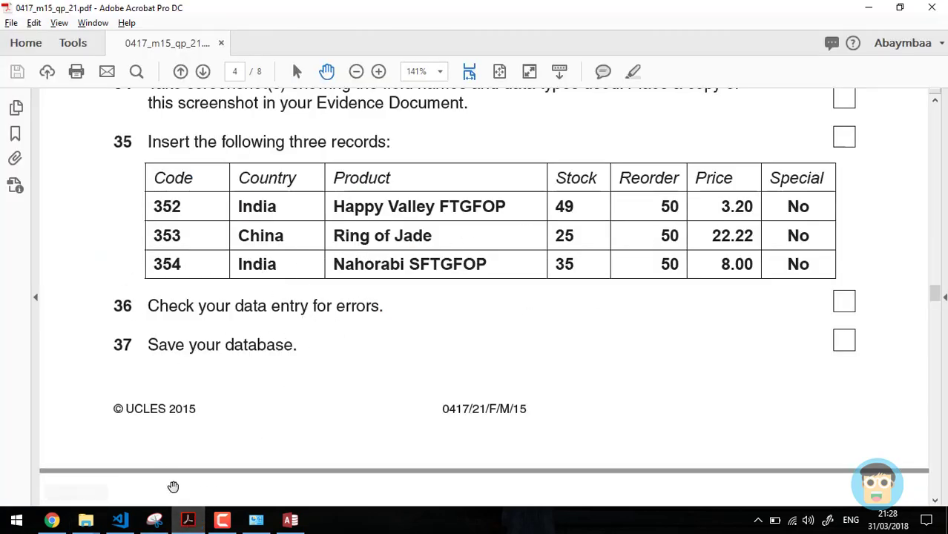
Switch back to Access and start a new record at the end of MyField with code 354 and country India
{"action": "left_click", "coordinate": [290, 520]}
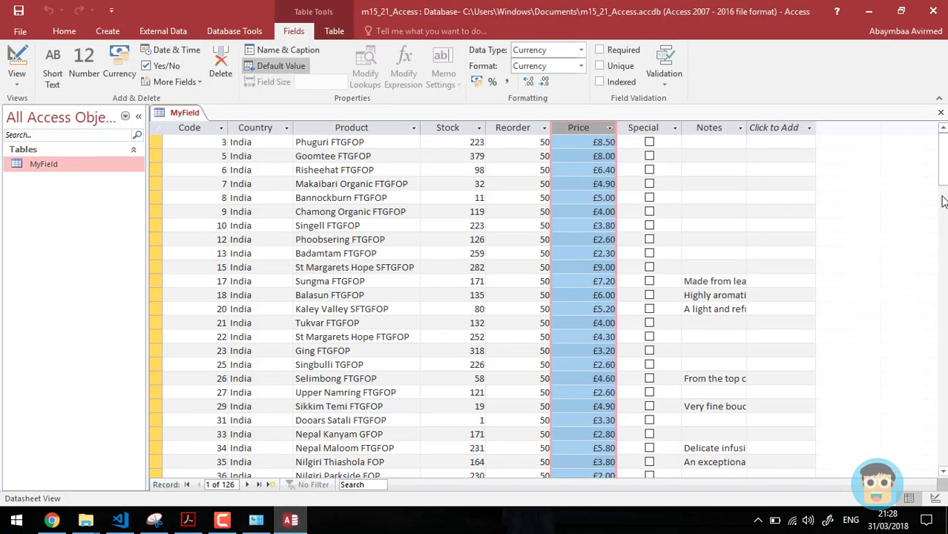
{"action": "left_click_drag", "start_coordinate": [943, 178], "coordinate": [943, 404]}
{"action": "left_click", "coordinate": [222, 380]}
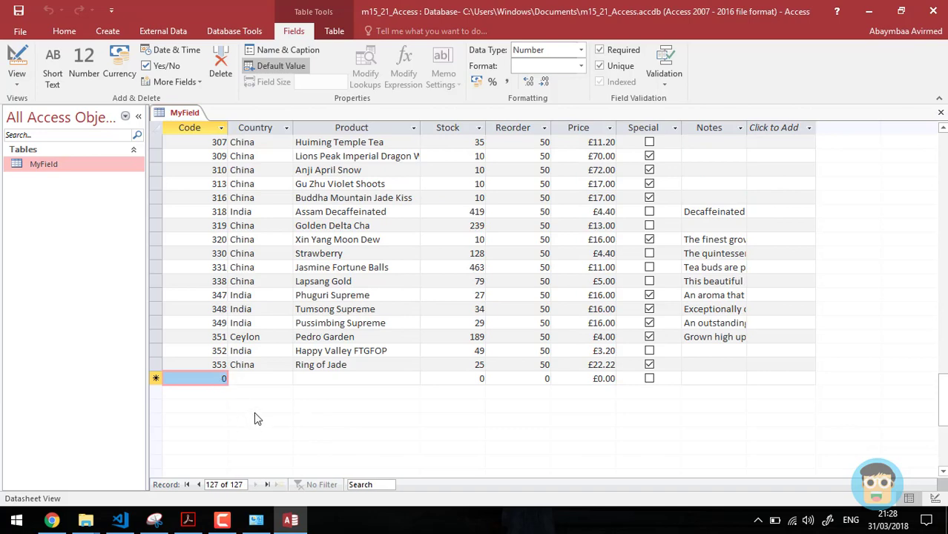
{"action": "type", "text": "354"}
{"action": "key", "text": "Tab"}
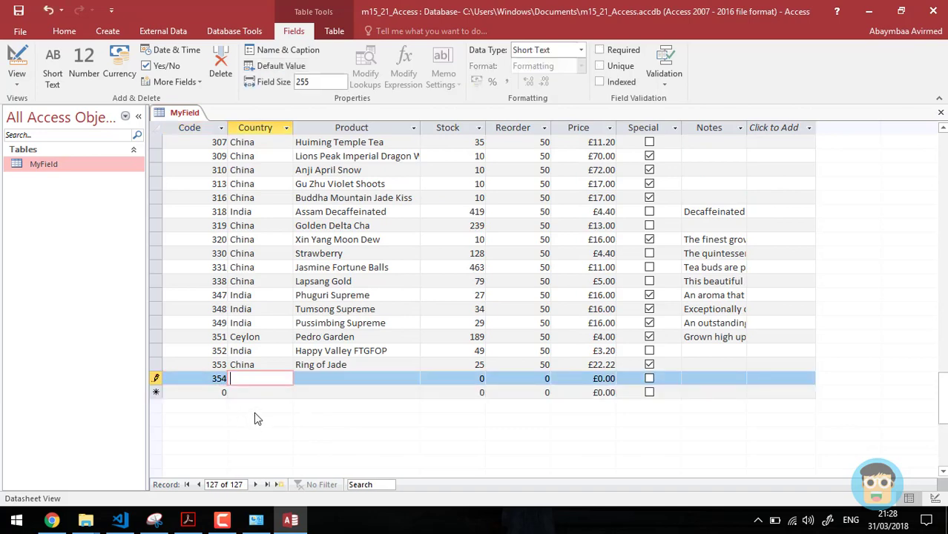
{"action": "type", "text": "India"}
{"action": "key", "text": "Tab"}
Enter Nahorabi SFTGFOP as the product of record 354, checking the spelling against the exam paper
{"action": "key", "text": "alt+Tab"}
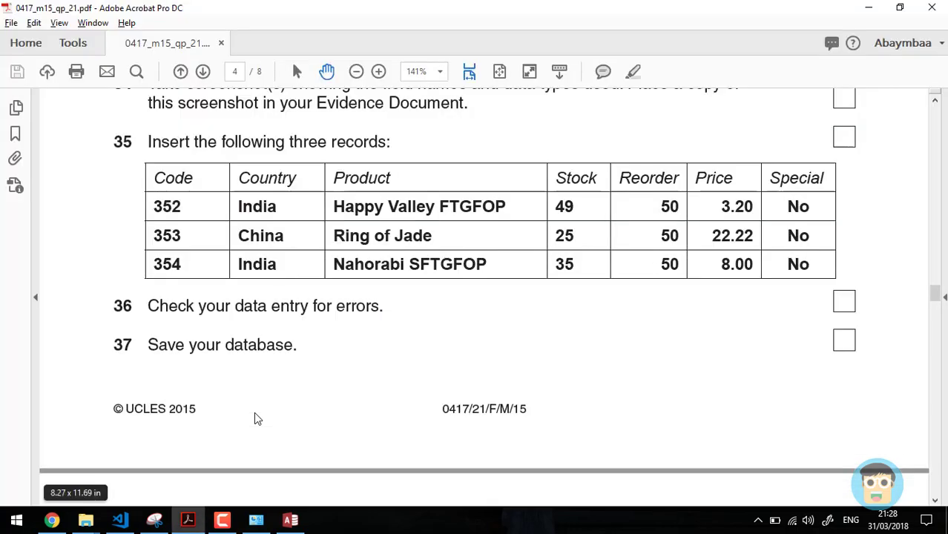
{"action": "key", "text": "alt+Tab"}
{"action": "type", "text": "Nahorabi"}
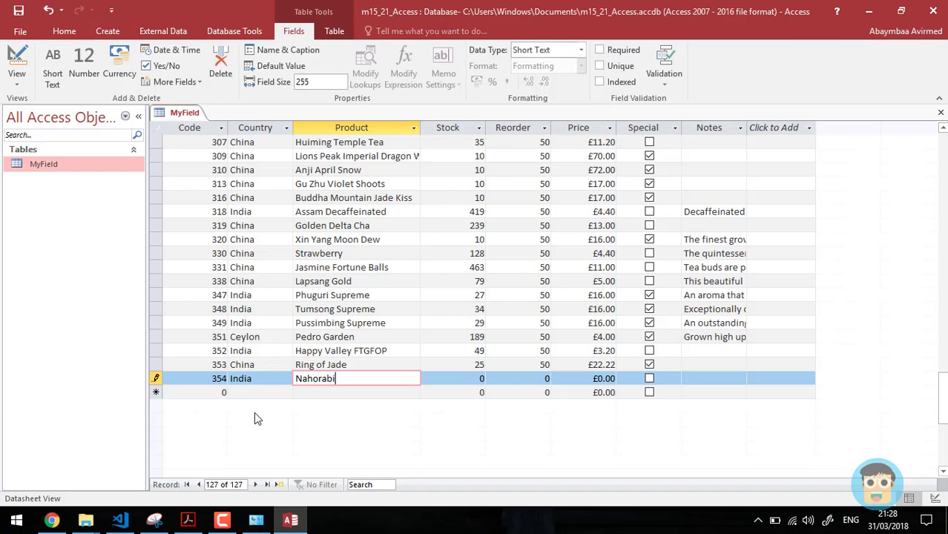
{"action": "key", "text": "alt+Tab"}
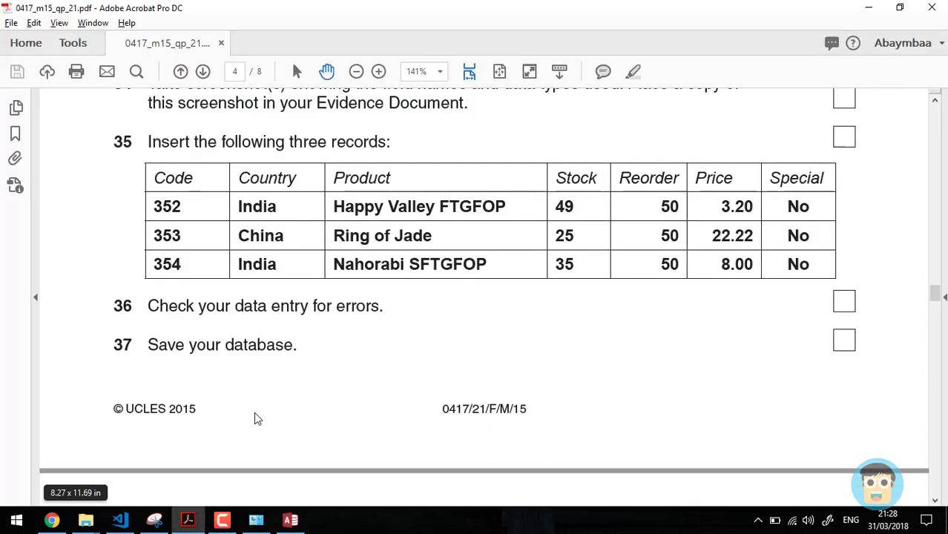
{"action": "key", "text": "alt+Tab"}
{"action": "type", "text": "S"}
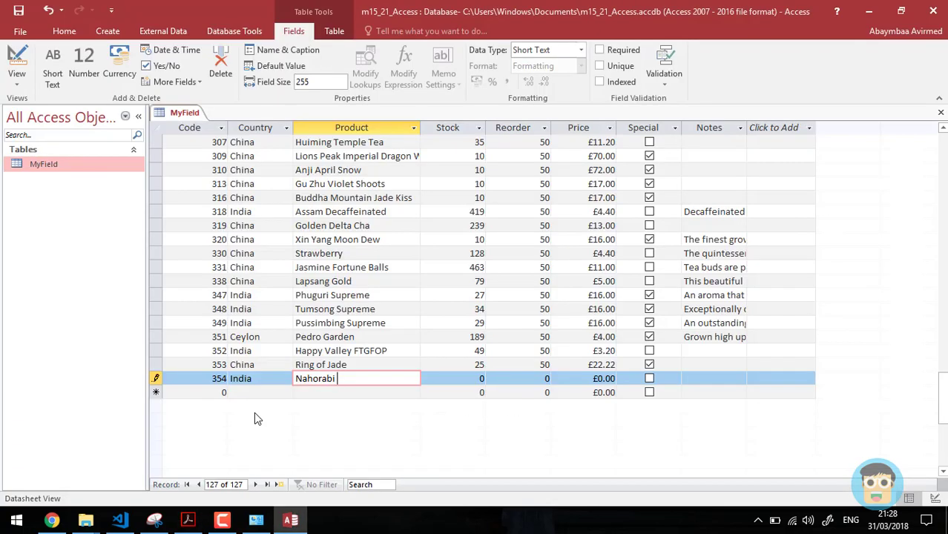
{"action": "type", "text": "FT"}
{"action": "key", "text": "alt+Tab"}
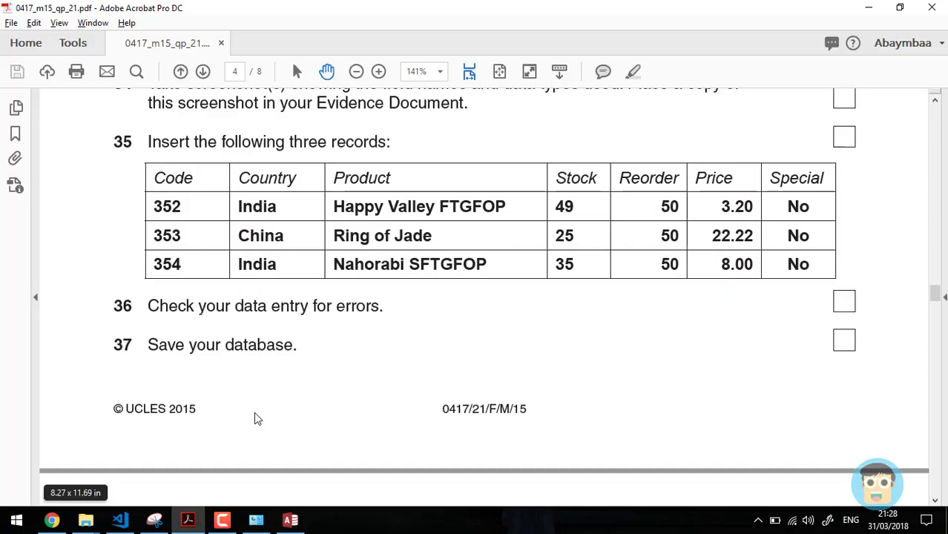
{"action": "key", "text": "alt+Tab"}
{"action": "type", "text": "GFOP"}
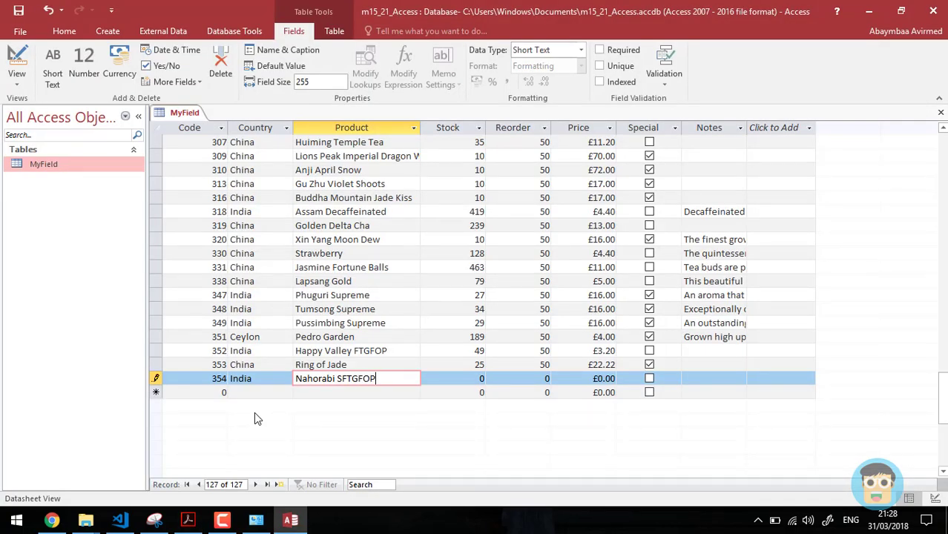
Set record 354's stock to 35 and its reorder level to 50, as listed in the exam paper
{"action": "key", "text": "alt+Tab"}
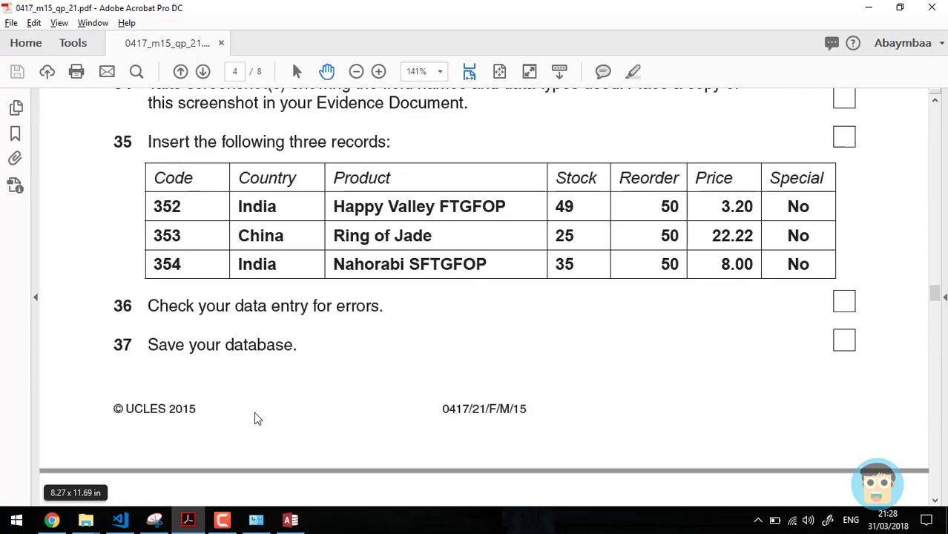
{"action": "key", "text": "alt+Tab"}
{"action": "key", "text": "Tab"}
{"action": "type", "text": "3"}
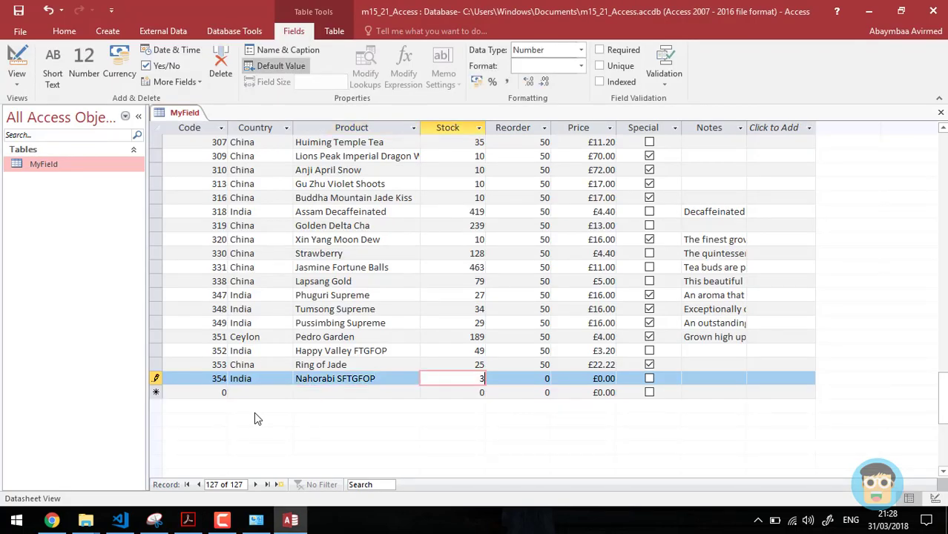
{"action": "type", "text": "5"}
{"action": "key", "text": "Tab"}
{"action": "key", "text": "Tab"}
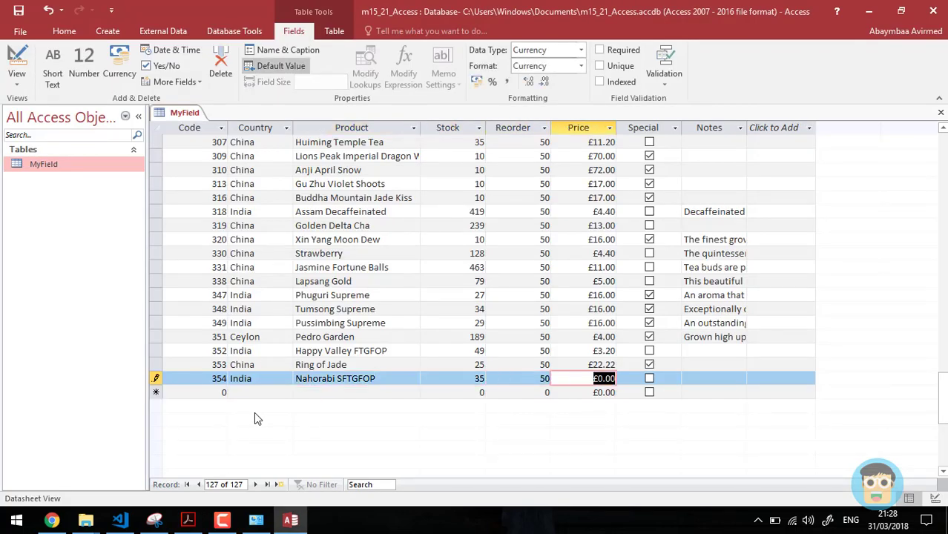
Set record 354's price to 8 and leave Special unticked, checking both against the exam paper
{"action": "key", "text": "alt+Tab"}
{"action": "key", "text": "alt+Tab"}
{"action": "type", "text": "8"}
{"action": "key", "text": "Tab"}
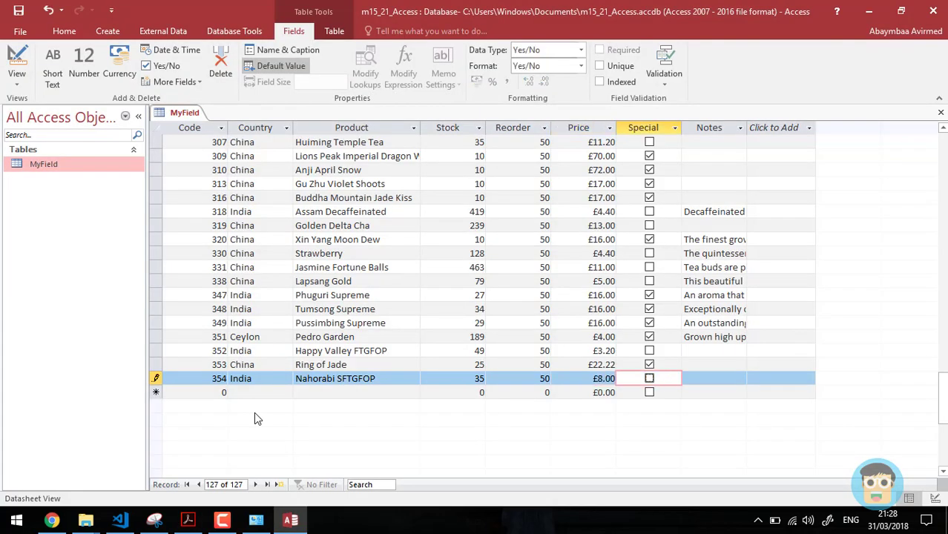
{"action": "key", "text": "alt+Tab"}
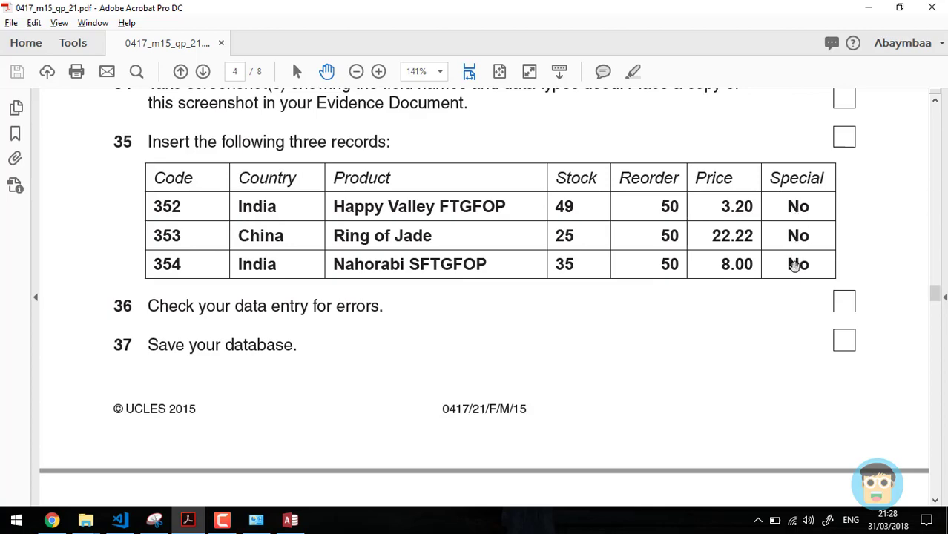
{"action": "key", "text": "alt+Tab"}
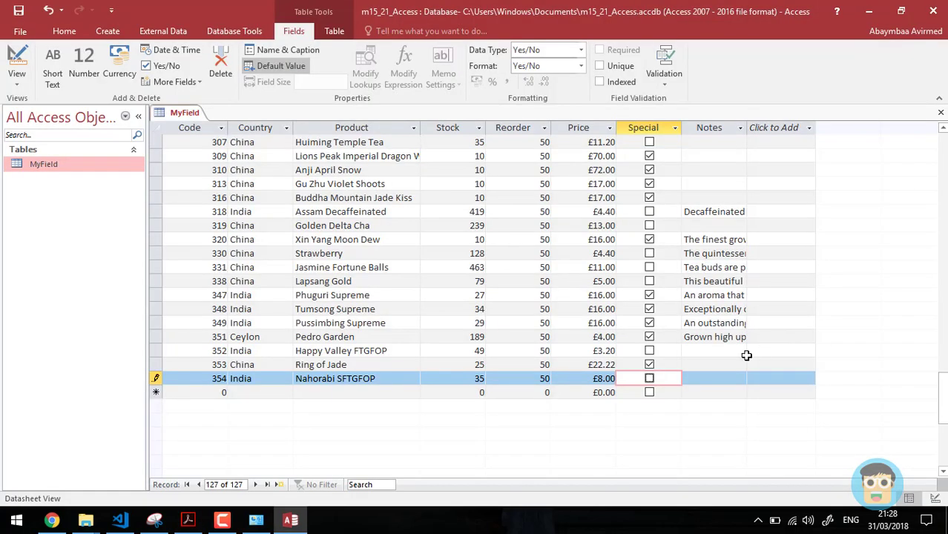
Untick Special for record 353, Ring of Jade, and check the three new records against task 35 in the exam paper
{"action": "left_click", "coordinate": [650, 365]}
{"action": "key", "text": "alt+Tab"}
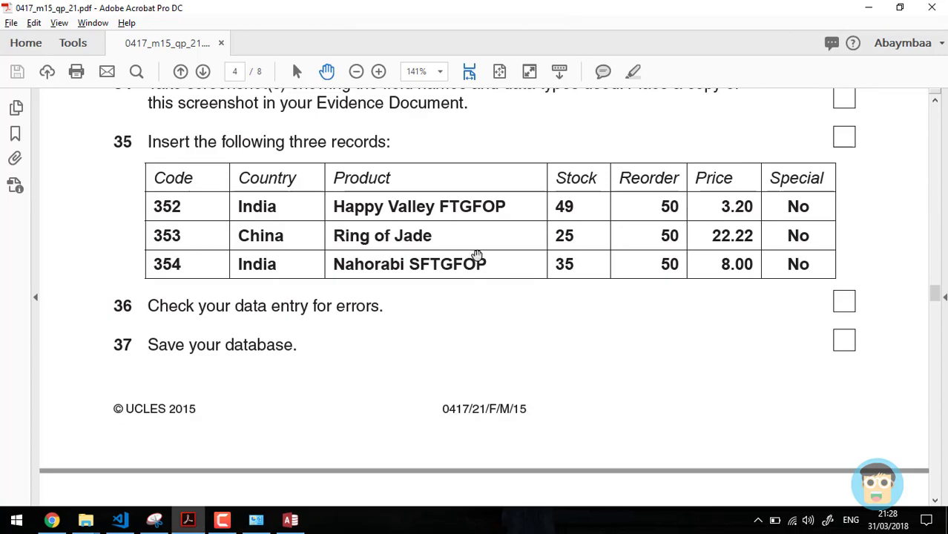
{"action": "key", "text": "alt+Tab"}
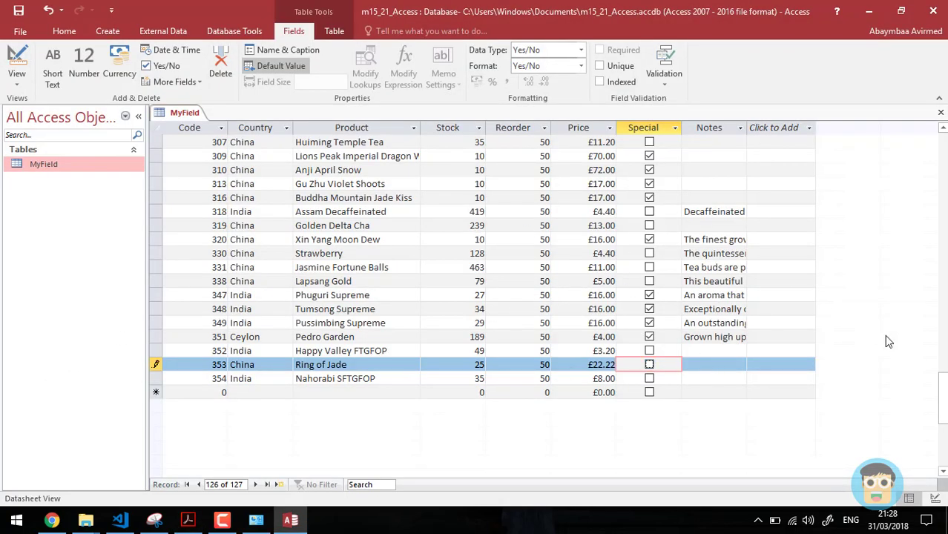
{"action": "mouse_move", "coordinate": [941, 392]}
{"action": "left_mouse_down"}
{"action": "mouse_move", "coordinate": [945, 402]}
{"action": "mouse_move", "coordinate": [939, 162]}
{"action": "mouse_move", "coordinate": [941, 407]}
{"action": "left_mouse_up"}
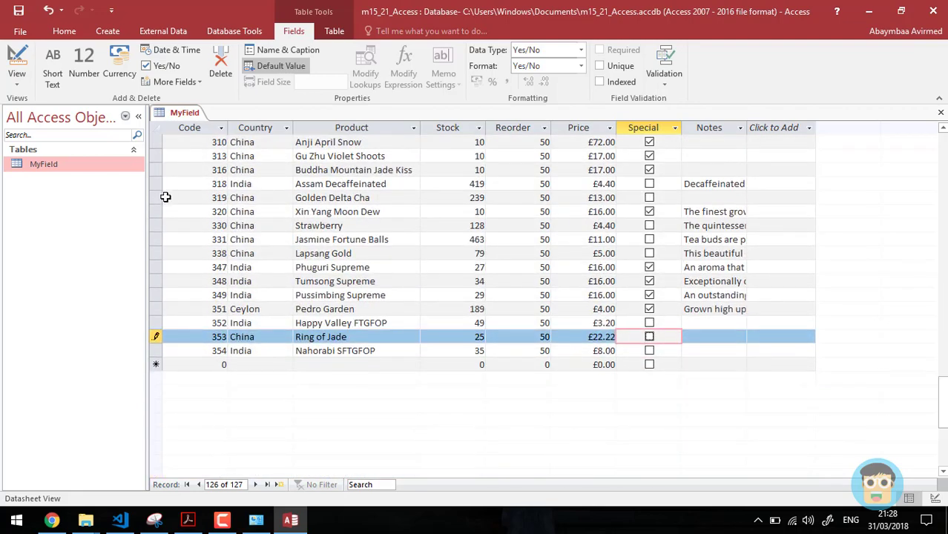
{"action": "key", "text": "alt+Tab"}
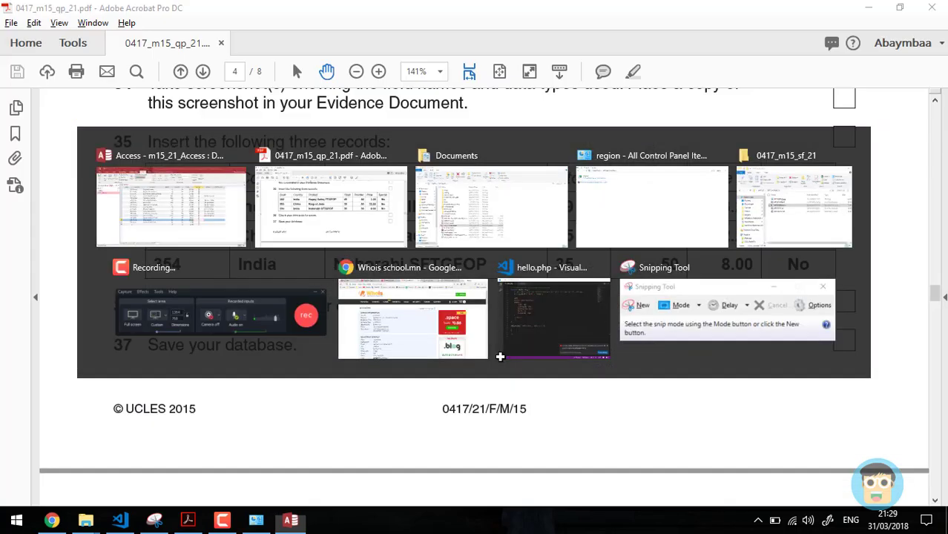
{"action": "key", "text": "alt+Tab"}
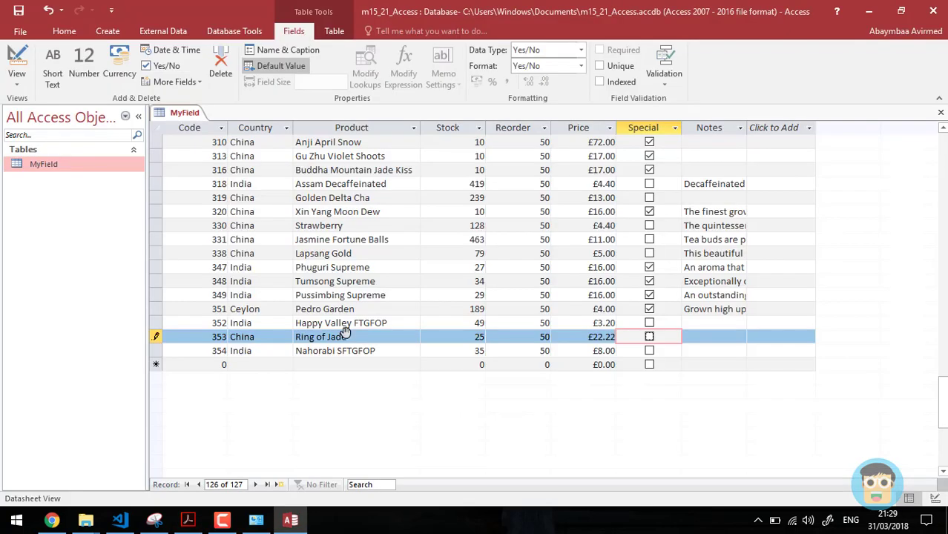
Save the edited record in MyField and switch to the exam paper in Acrobat to read task 38's report requirements
{"action": "key", "text": "shift+Return"}
{"action": "key", "text": "alt+Tab"}
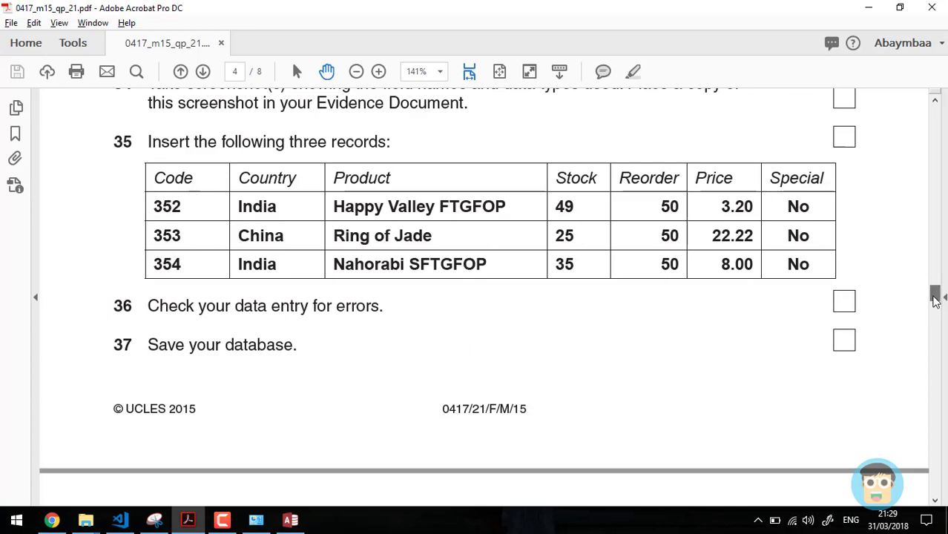
{"action": "left_click_drag", "start_coordinate": [936, 293], "coordinate": [936, 317]}
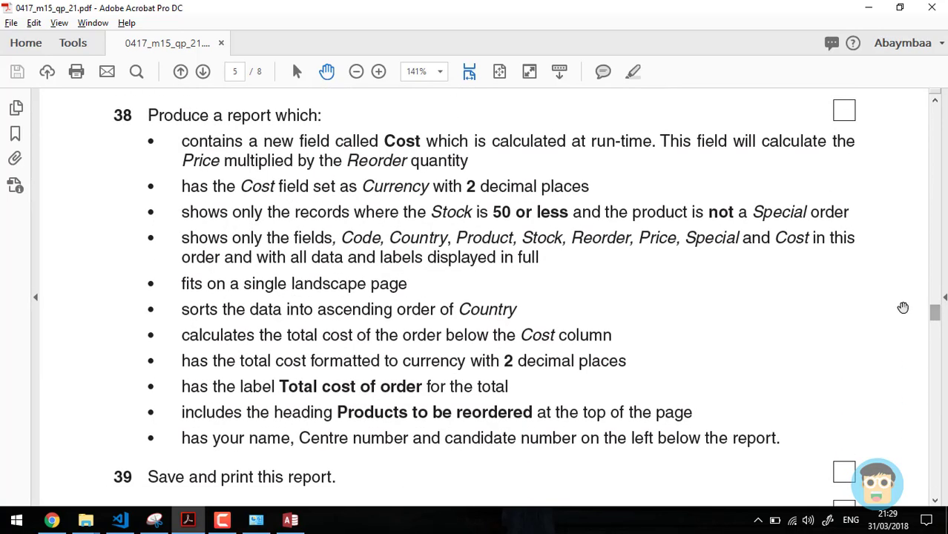